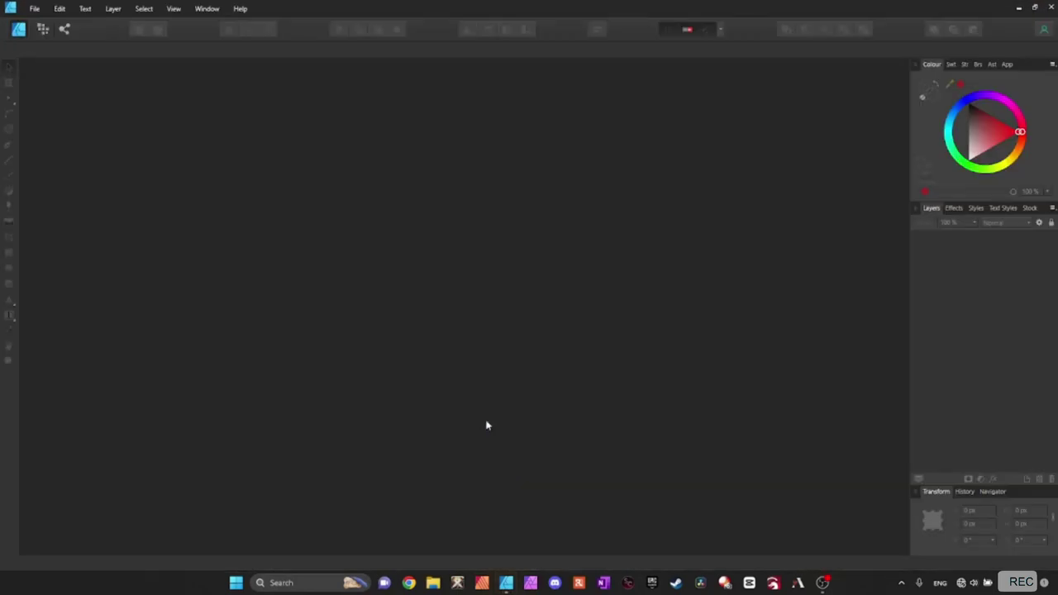
Create a new portrait document from the A0 print preset, 841 × 1189 mm at 300 DPI.
left_click(35, 8)
left_click(57, 32)
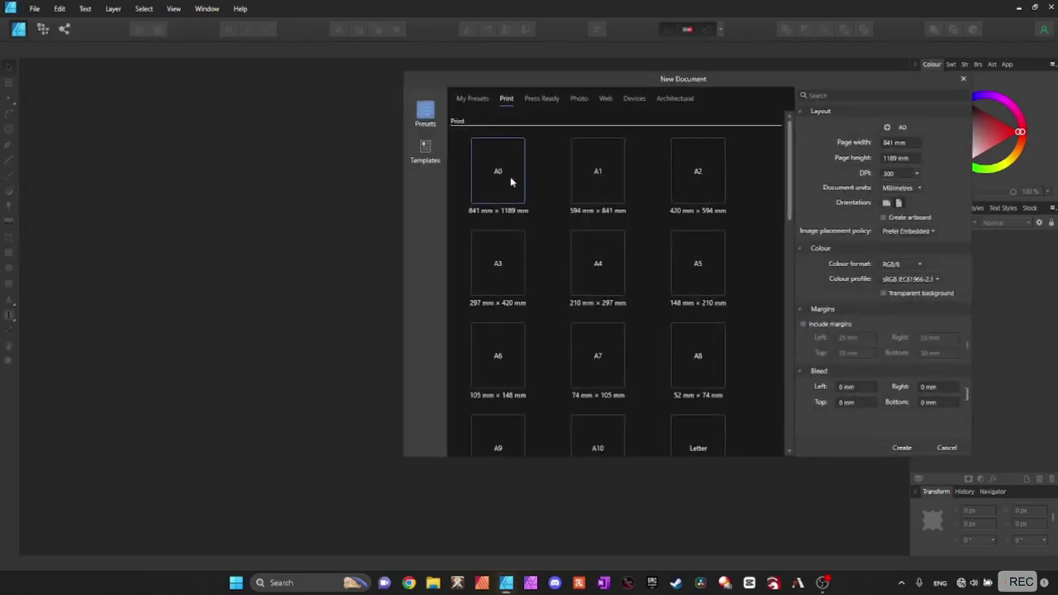
left_click(903, 449)
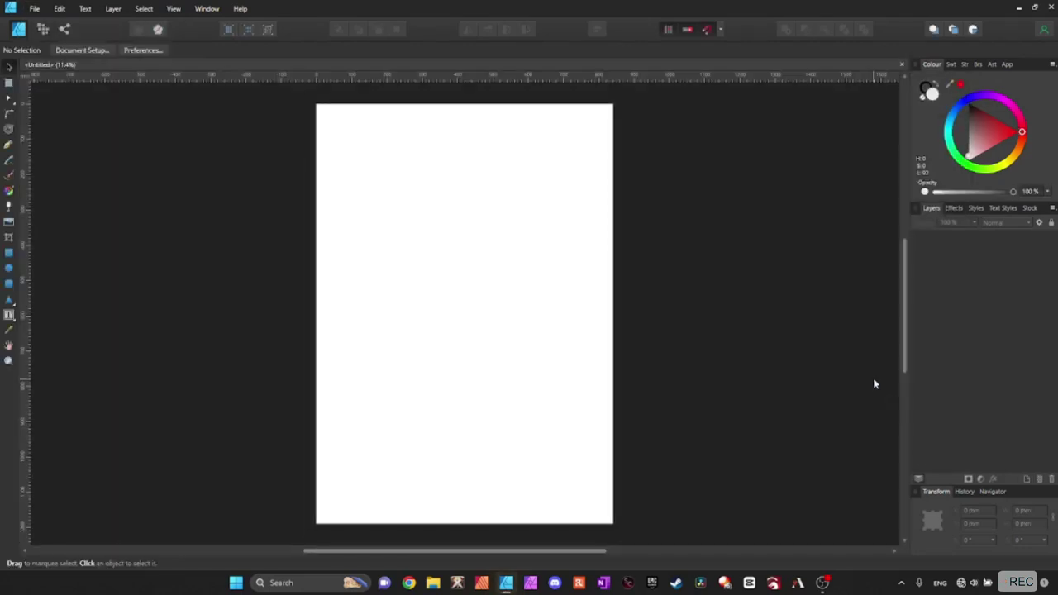
Draw a rectangle 250 mm wide and 130 mm high and centre it horizontally near the page's upper edge.
left_click(10, 255)
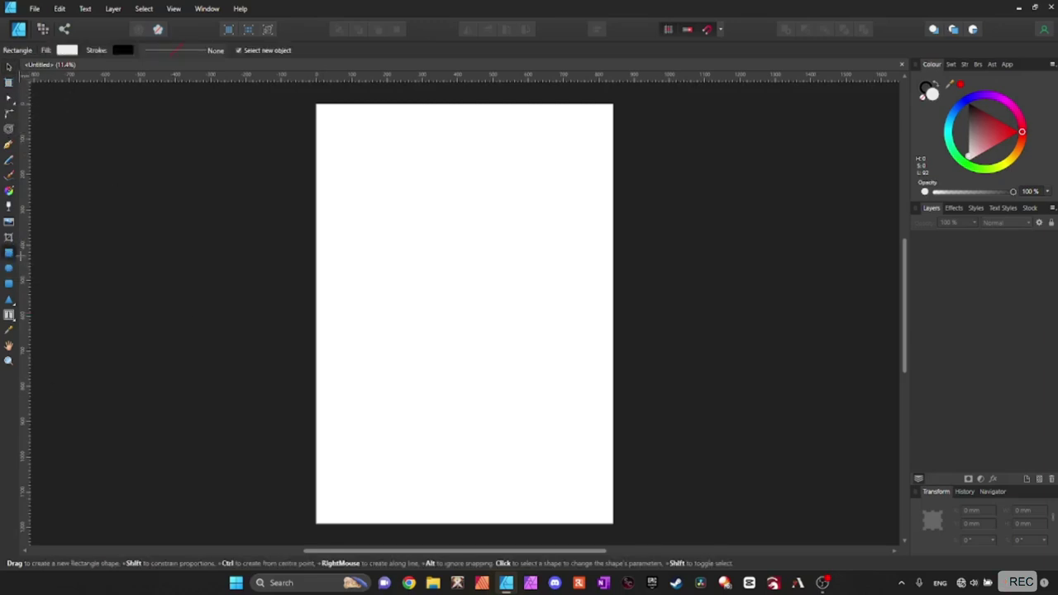
left_click_drag(354, 157, 529, 264)
left_click(1020, 511)
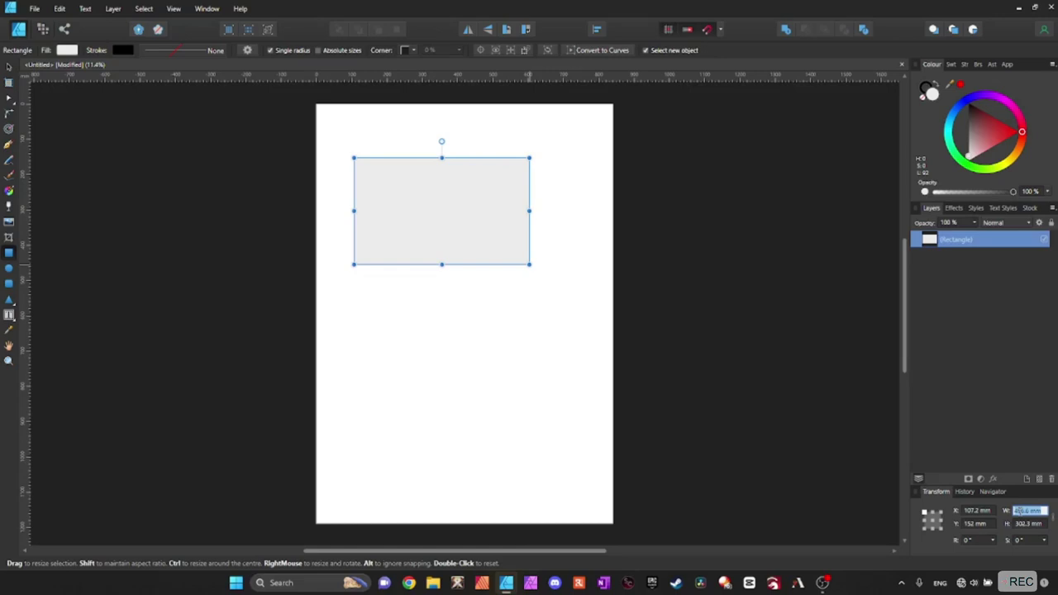
type("250")
key("Tab")
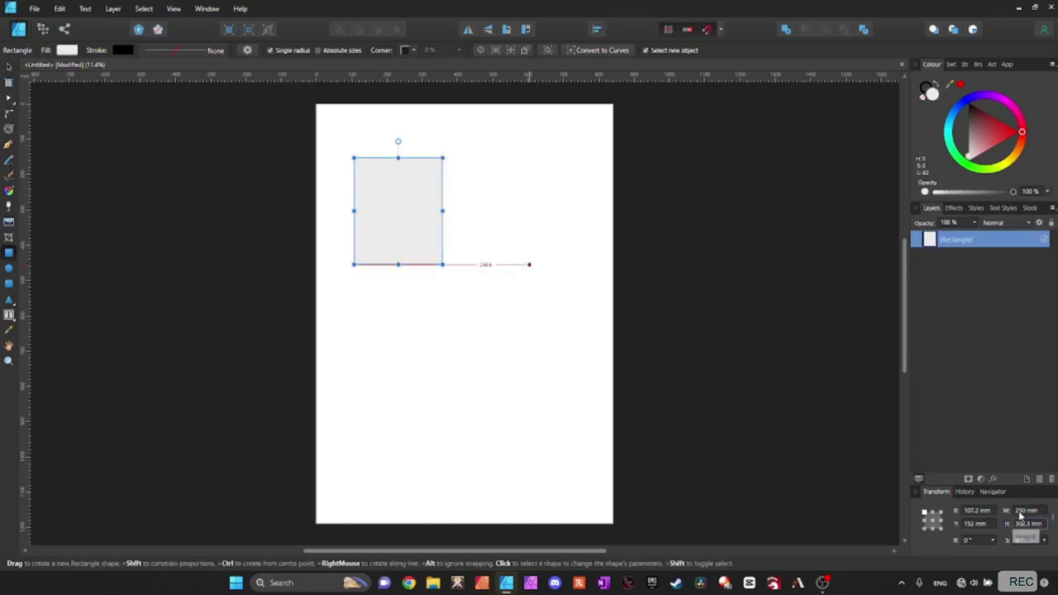
type("13")
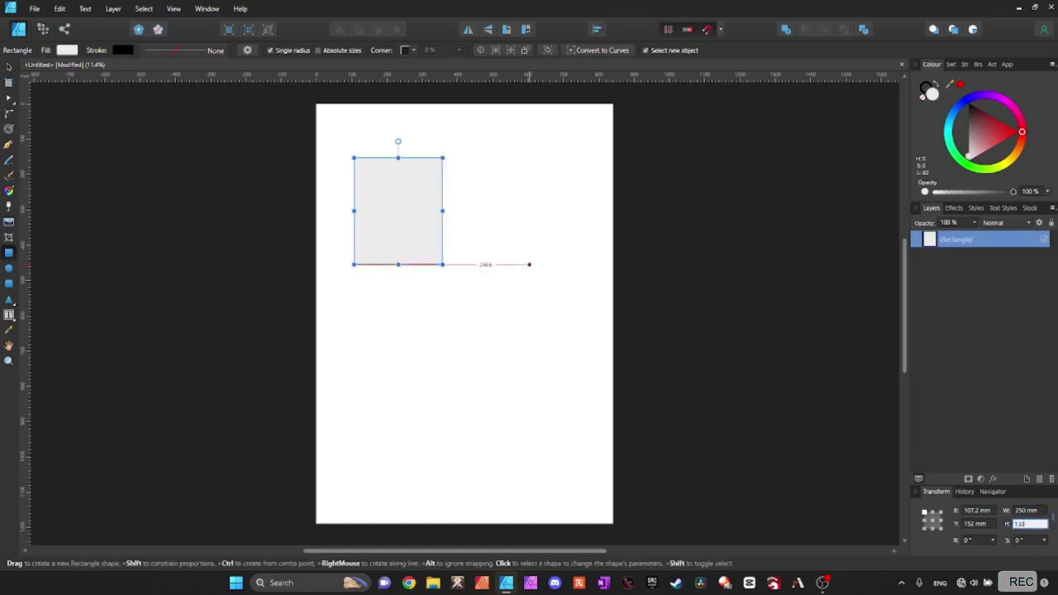
type("0")
key("Return")
left_click(8, 65)
left_click_drag(402, 174, 465, 183)
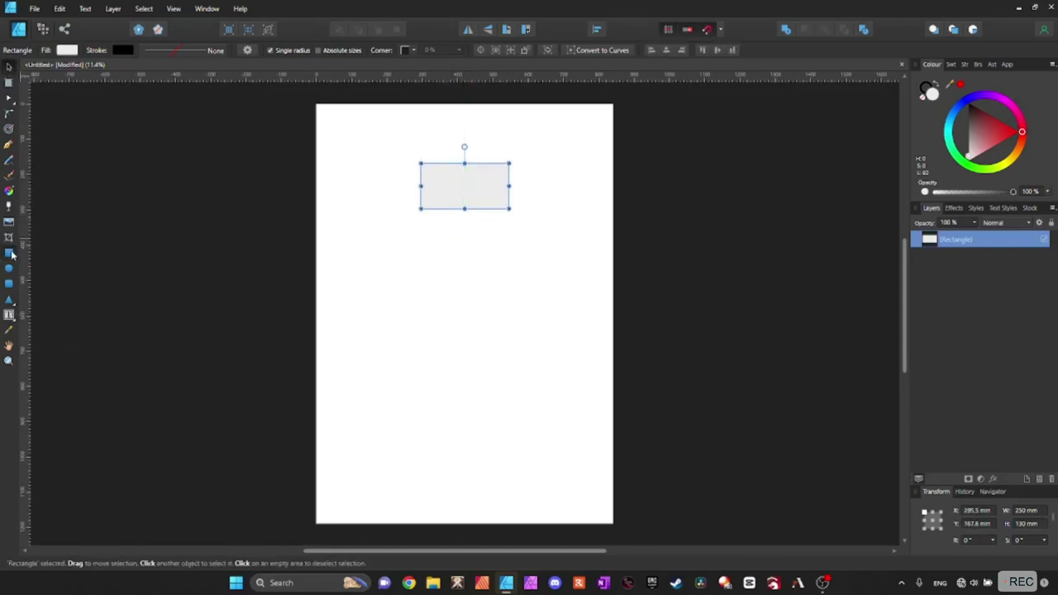
Draw a smaller rectangle below the first one, 60 mm wide and 90 mm high.
key("m")
left_click_drag(463, 275, 497, 302)
left_click(1028, 510)
type("60")
key("Tab")
type("90")
key("Return")
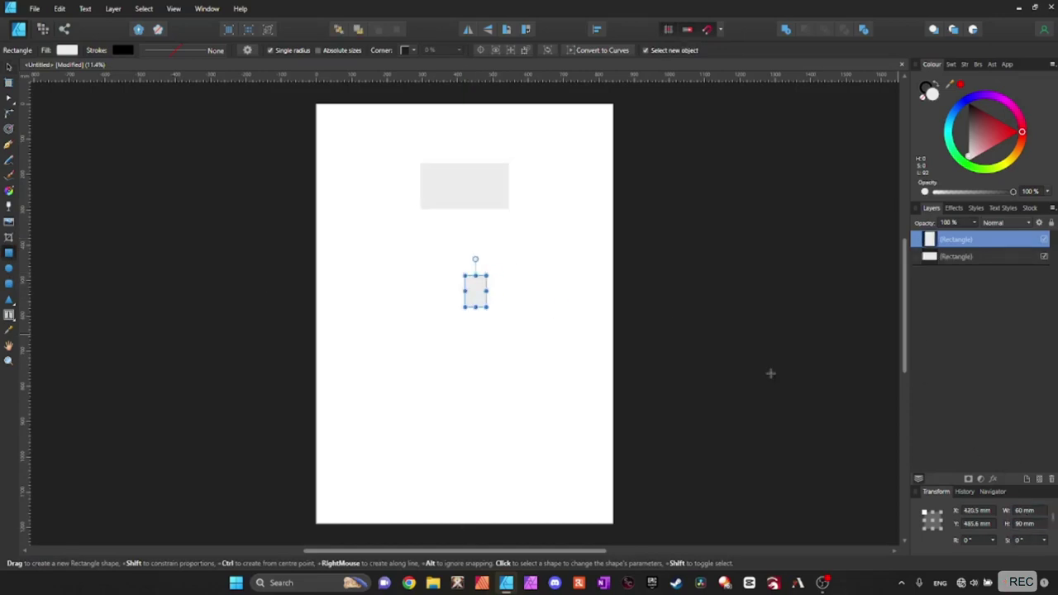
Resize the small rectangle to 90 × 60 mm and place it flush beside the large one, upper edges aligned, with a copy on the opposite side.
left_click(1029, 511)
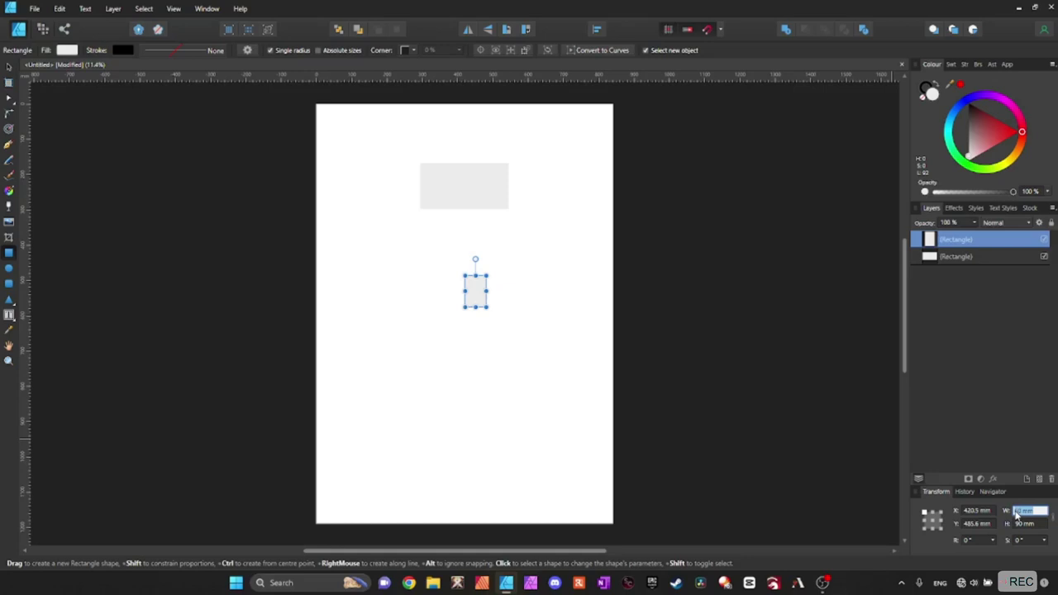
type("90")
key("Tab")
type("60")
key("Return")
left_click(9, 66)
mouse_move(485, 295)
left_mouse_down()
mouse_move(532, 185)
mouse_move(412, 183)
left_mouse_up()
scroll(410, 160, "up", 3)
scroll(410, 161, "up", 1)
Select all three adjoining rectangles and merge them into a single shape with the Add operation.
left_click_drag(804, 386, 310, 185)
scroll(439, 226, "up", 1)
scroll(467, 277, "up", 6)
scroll(506, 270, "down", 6)
scroll(449, 429, "right", 1)
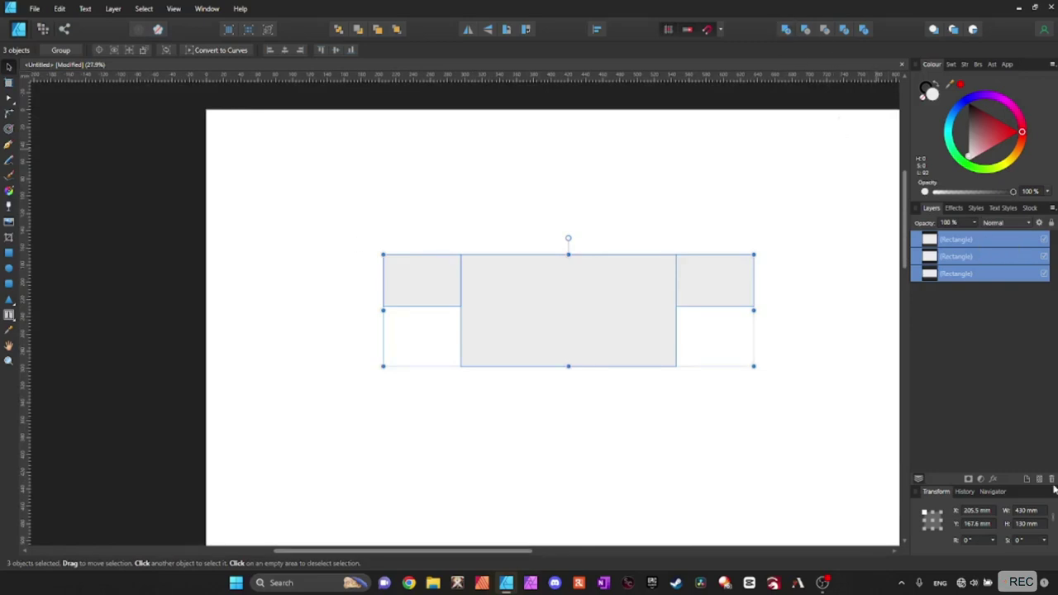
left_click(786, 29)
Delete the two inner corner nodes of the merged shape so its lower sides slope straight.
left_click(9, 98)
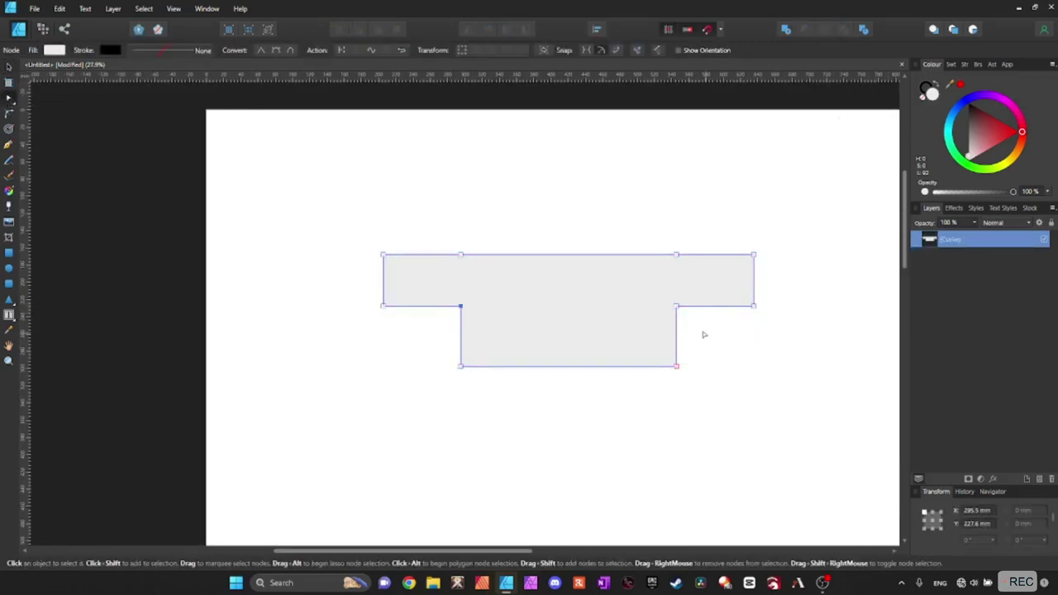
key("Delete")
left_click(676, 306)
key("Delete")
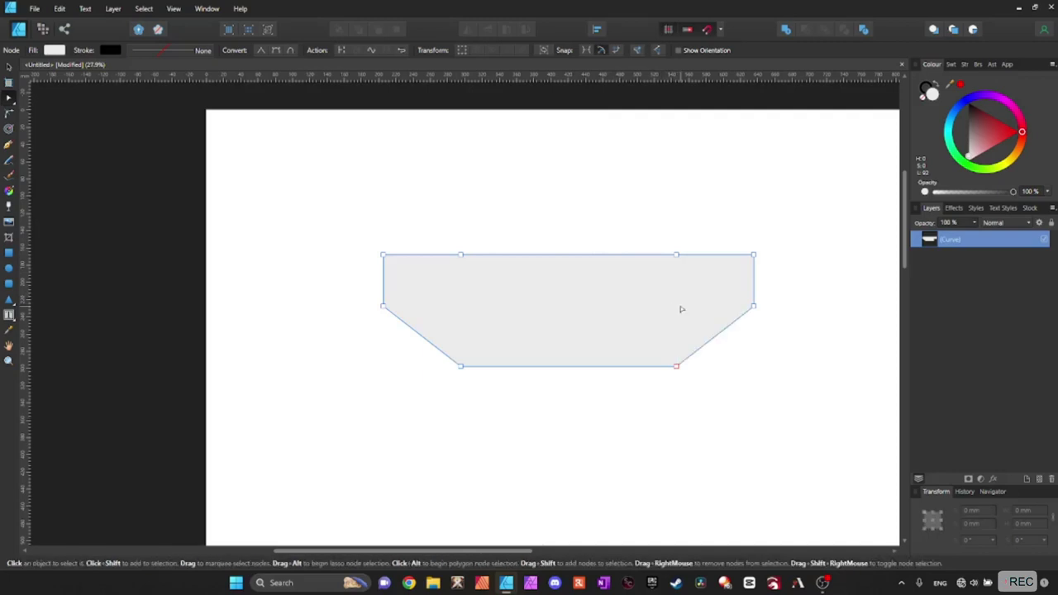
Add a centred 30 pt text label "Back" in a frame about 137 × 62 mm and place it inside the shape.
left_click(9, 316)
left_click_drag(508, 166, 626, 219)
left_click(190, 51)
left_click(161, 164)
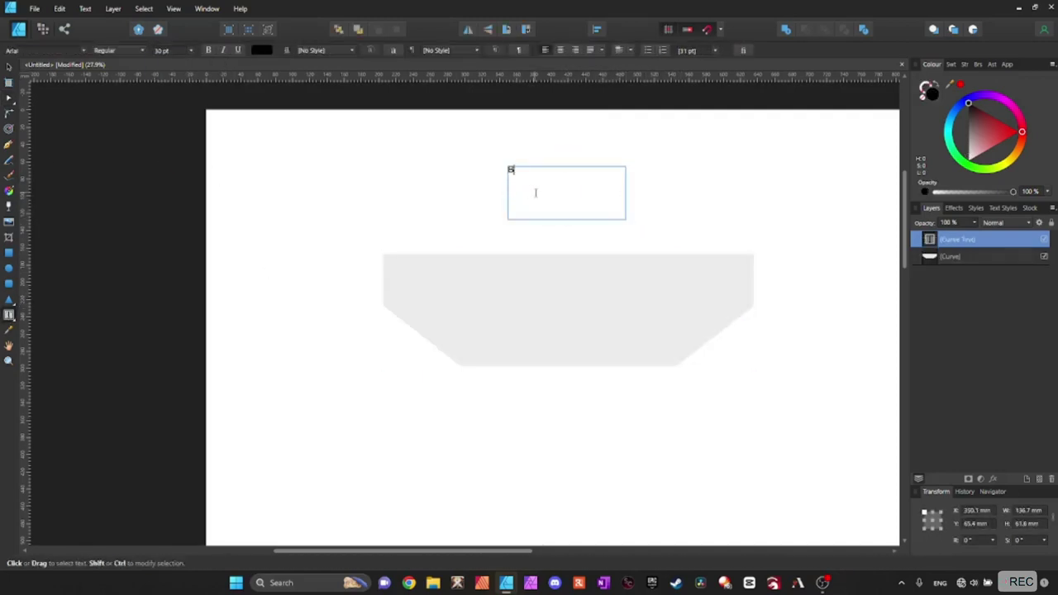
key("Escape")
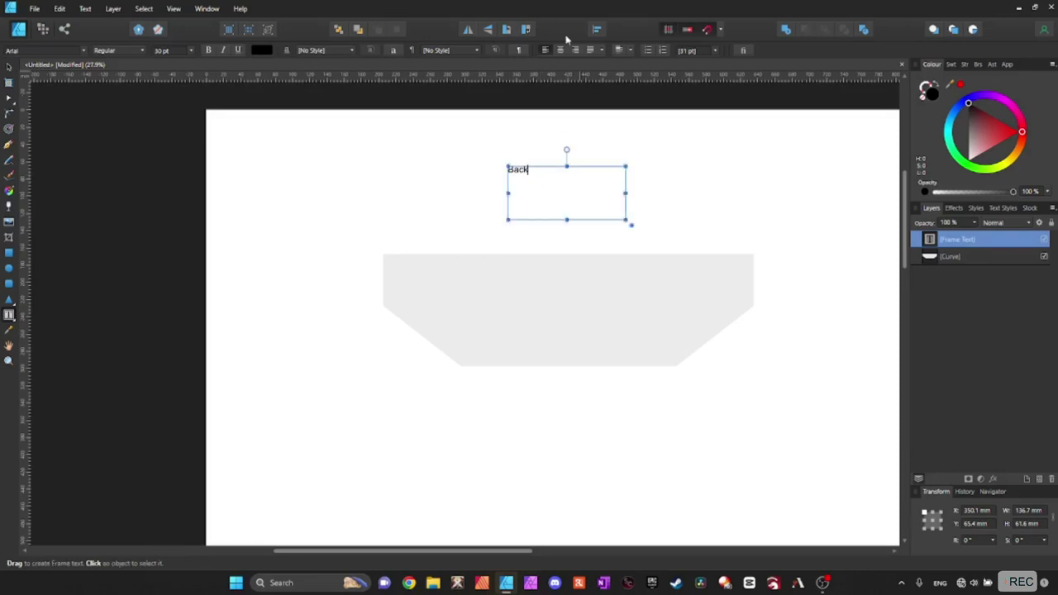
left_click(559, 50)
left_click_drag(570, 176, 570, 293)
scroll(764, 380, "down", 2)
left_click(799, 462)
Draw a rectangle 250 mm wide and 180 mm high below the Back shape.
scroll(799, 467, "down", 2)
left_click_drag(451, 551, 544, 551)
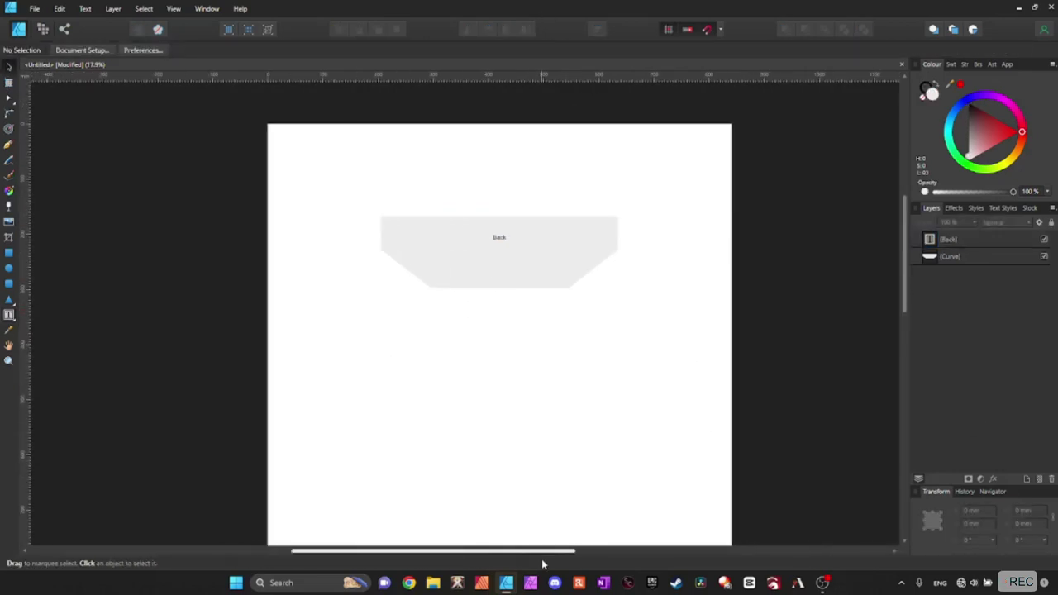
scroll(525, 407, "down", 2)
left_click(8, 253)
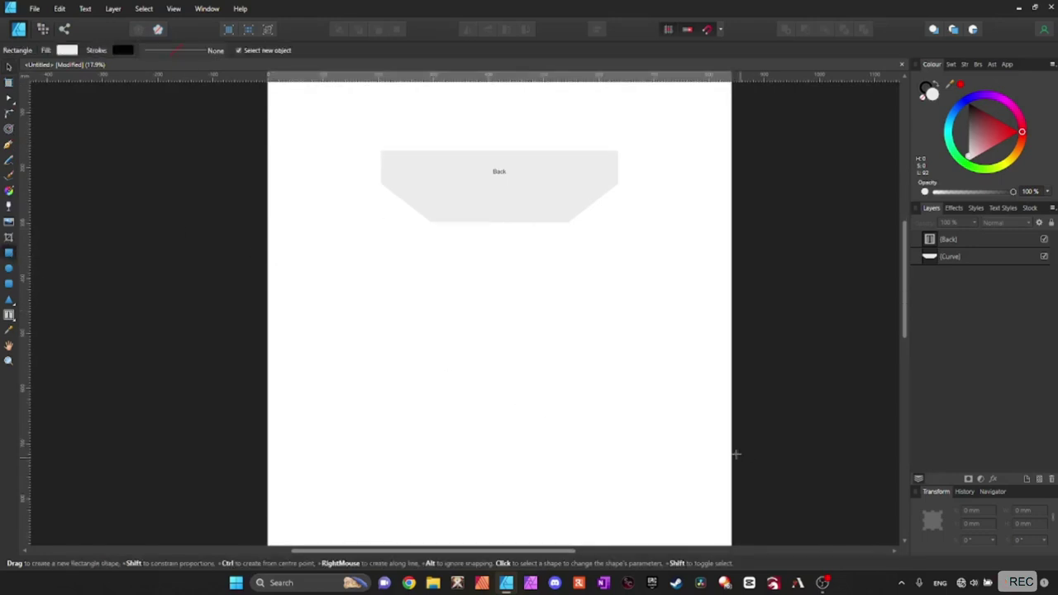
mouse_move(415, 278)
left_mouse_down()
mouse_move(633, 415)
mouse_move(625, 418)
left_mouse_up()
left_click(1025, 511)
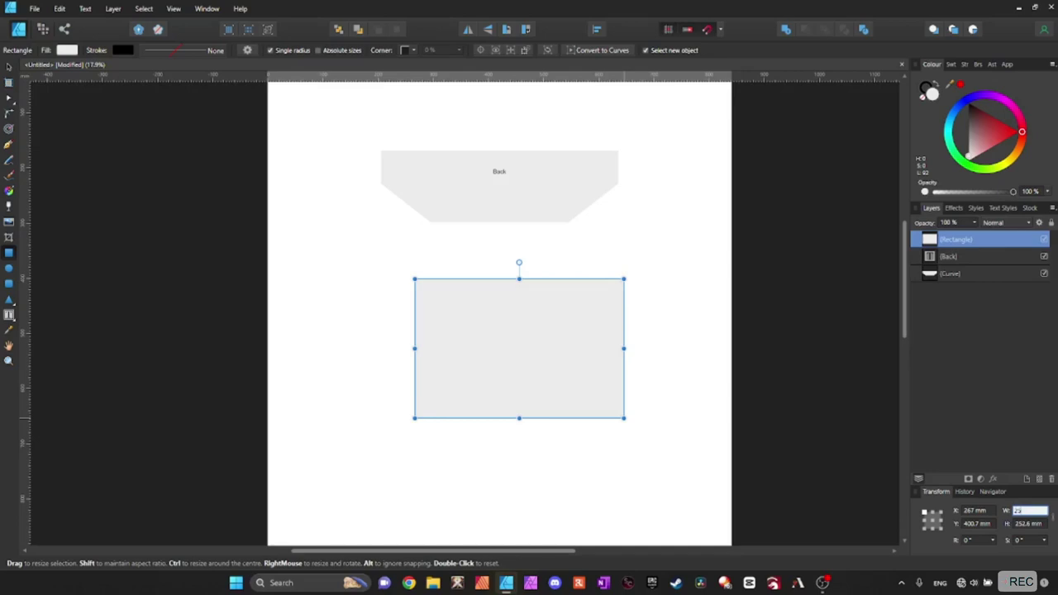
type("250")
key("Tab")
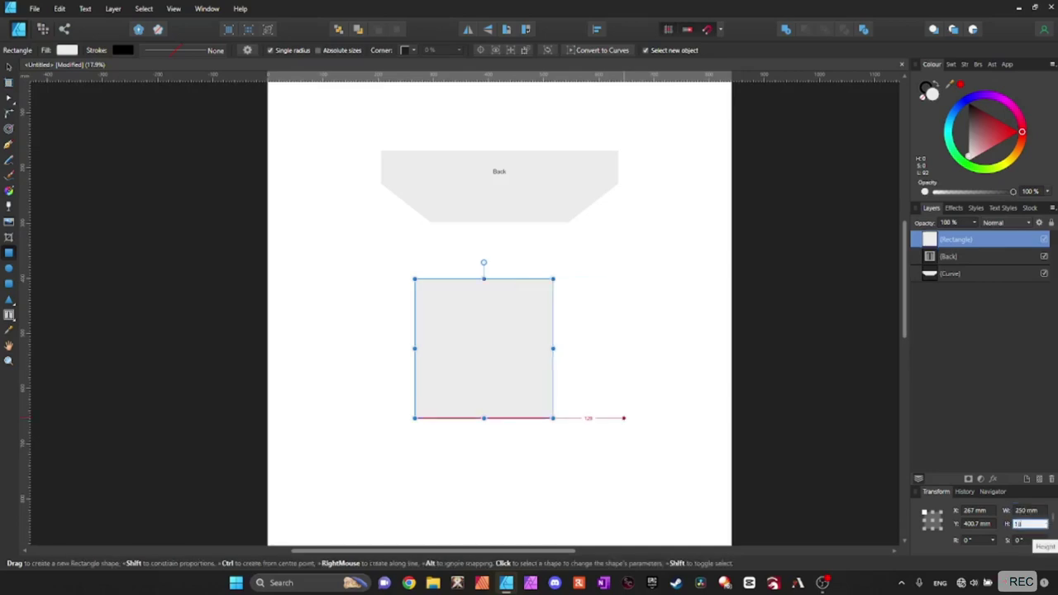
type("180")
key("Return")
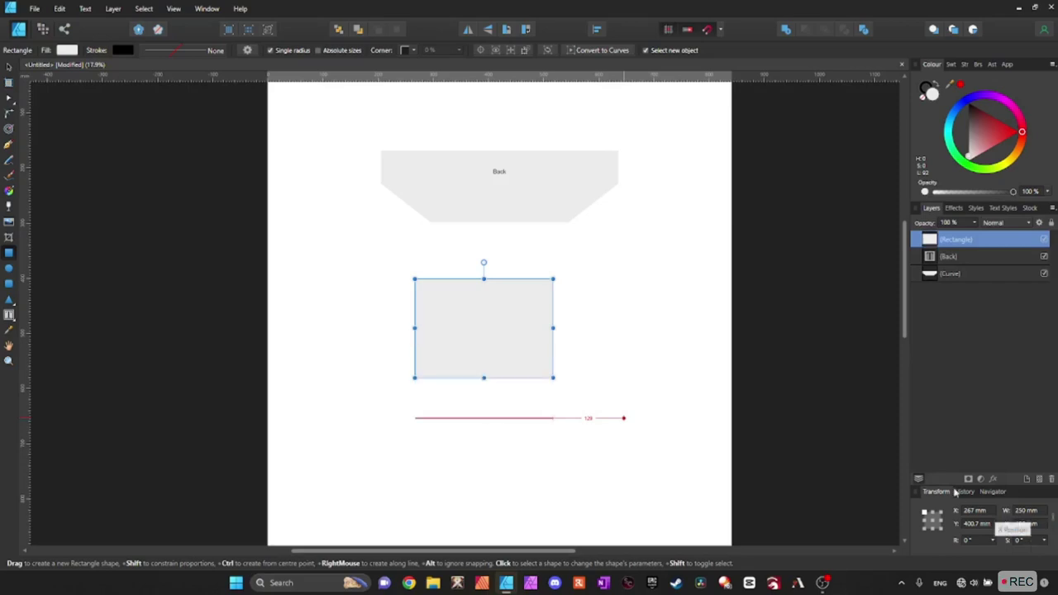
Move the new rectangle further down and align it horizontally with the centre of the Back shape.
left_click(10, 67)
left_click_drag(504, 324, 513, 382)
scroll(451, 348, "down", 1)
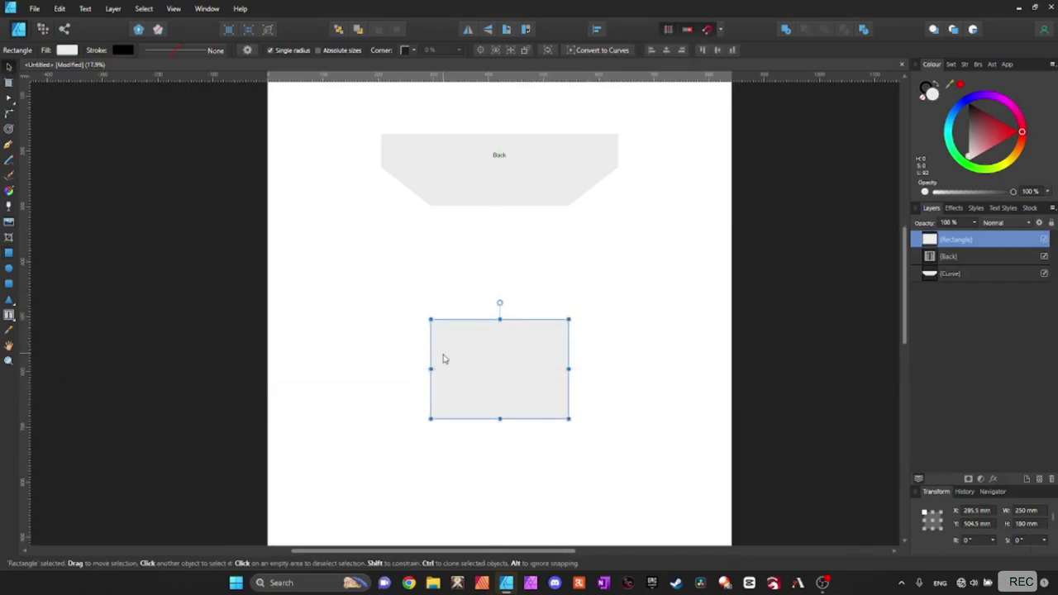
Draw a narrow rectangle beside the 250 × 180 mm one, 41 mm wide and 130 mm high.
key("m")
left_click_drag(589, 319, 628, 386)
left_click(1026, 511)
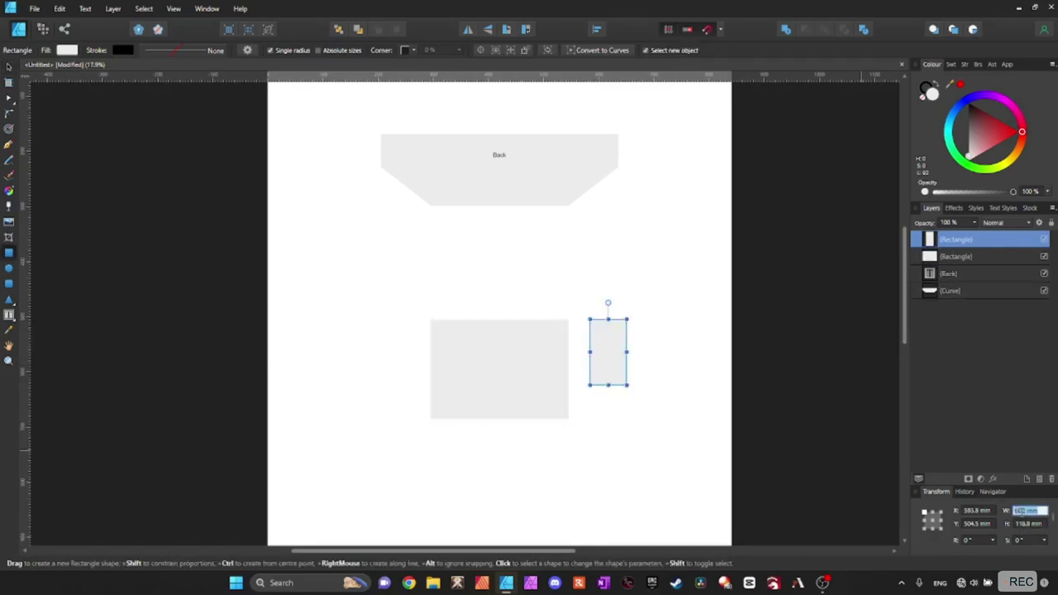
type("41")
key("Tab")
type("130")
key("Return")
Place the narrow rectangle and a duplicate of it flush against both sides of the large rectangle, upper edges aligned.
left_click(8, 67)
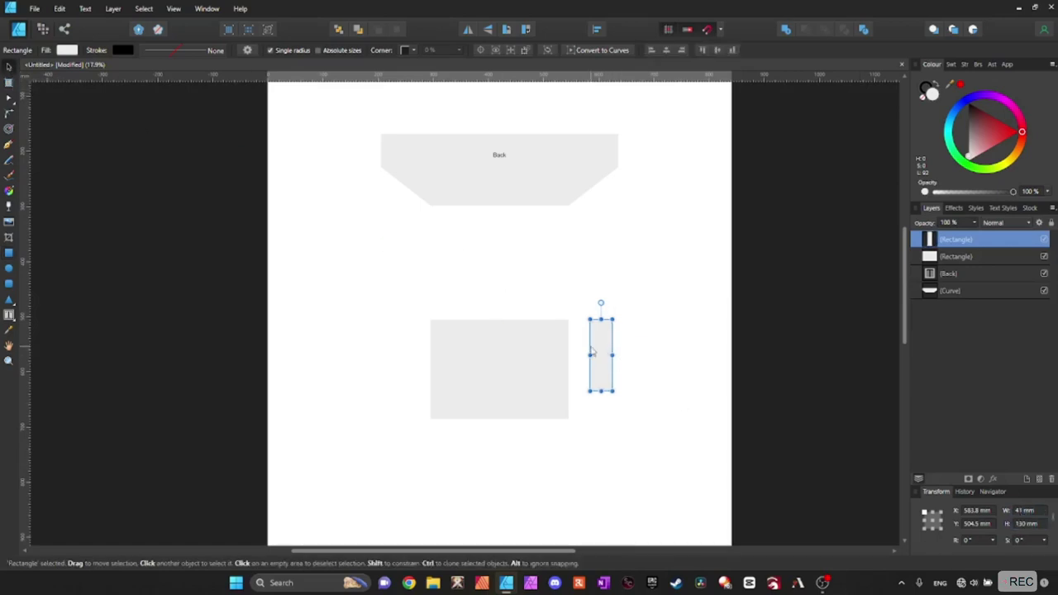
left_click_drag(598, 350, 411, 364)
key("ctrl+j")
left_click(683, 507)
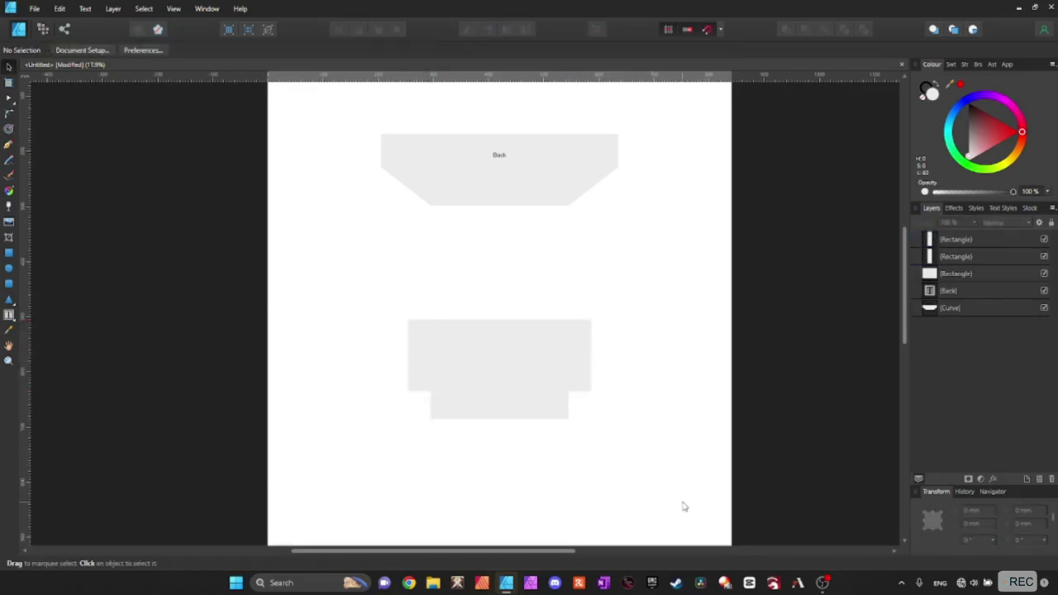
Examine closely the seam between the large rectangle and the narrow rectangle on its right side.
scroll(498, 369, "up", 4)
scroll(503, 367, "down", 4)
scroll(510, 402, "down", 1)
scroll(511, 402, "up", 10)
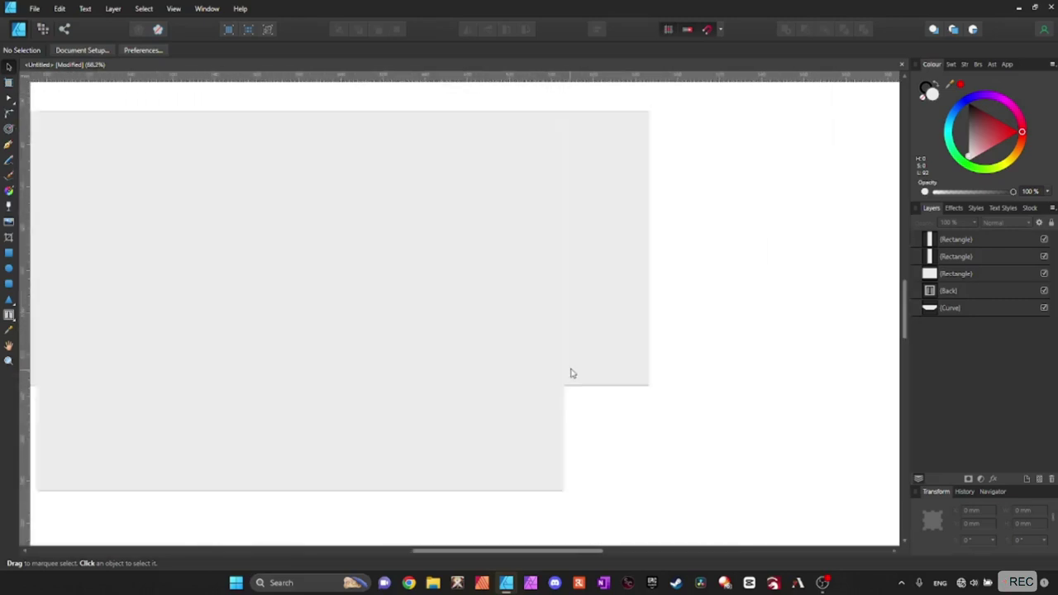
left_click(569, 371)
scroll(577, 374, "down", 5)
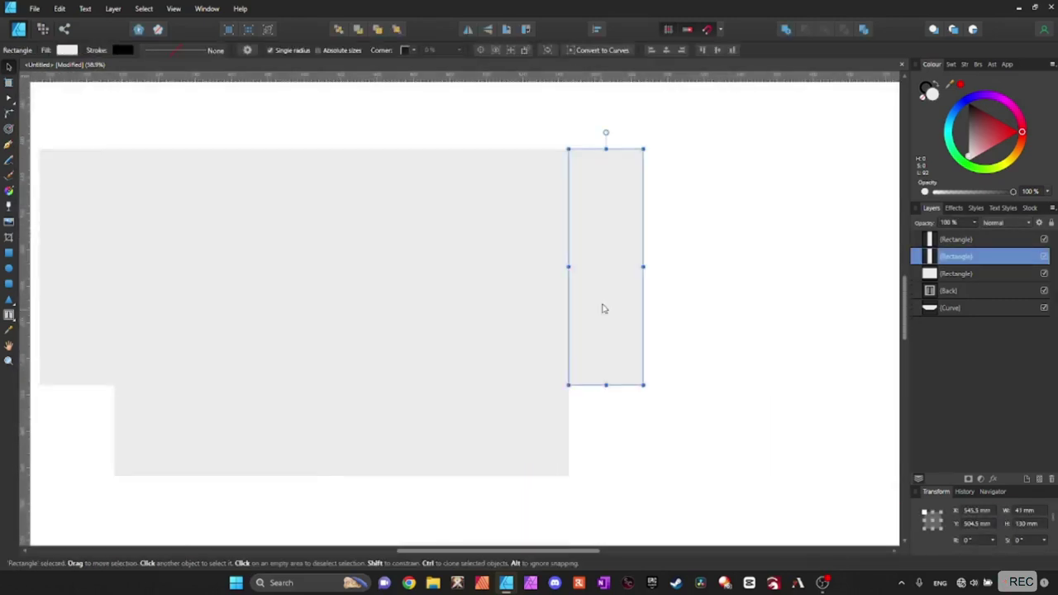
scroll(97, 367, "up", 2)
scroll(603, 260, "up", 4)
scroll(551, 213, "up", 5)
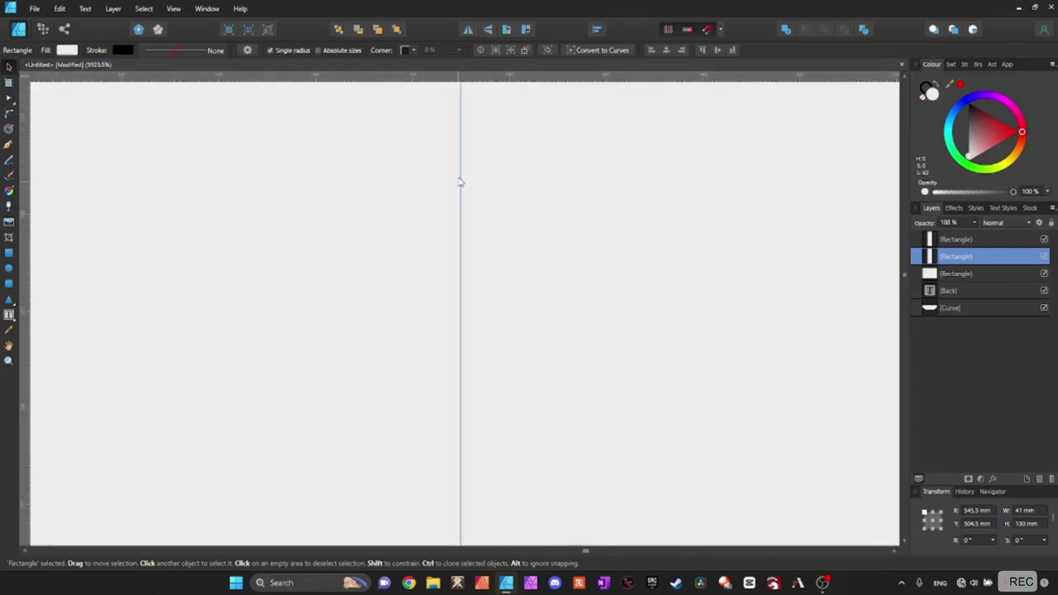
scroll(485, 164, "up", 3)
scroll(472, 221, "down", 8)
scroll(467, 258, "down", 4)
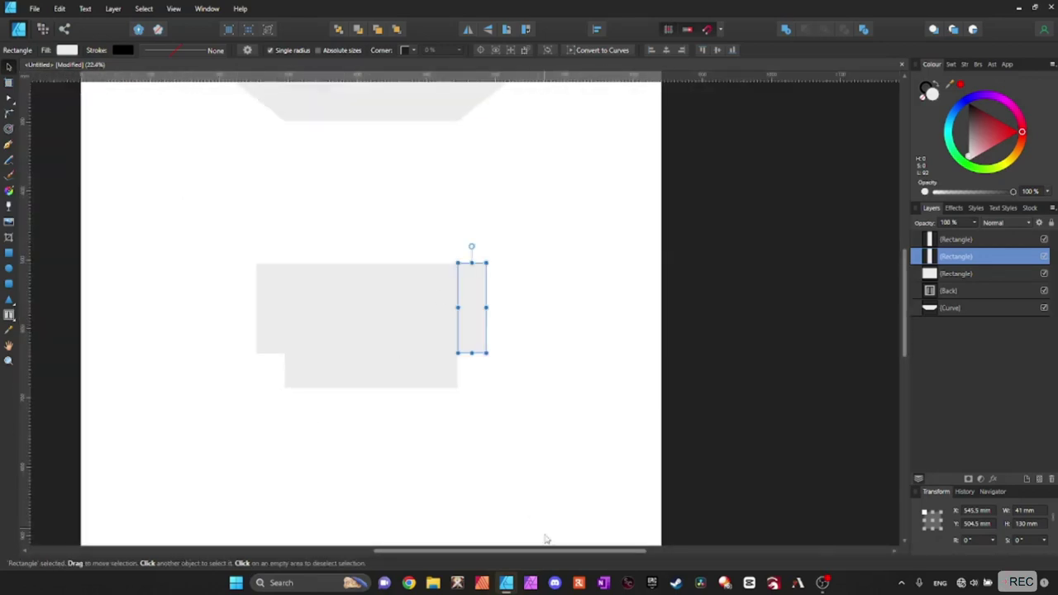
scroll(496, 346, "left", 2)
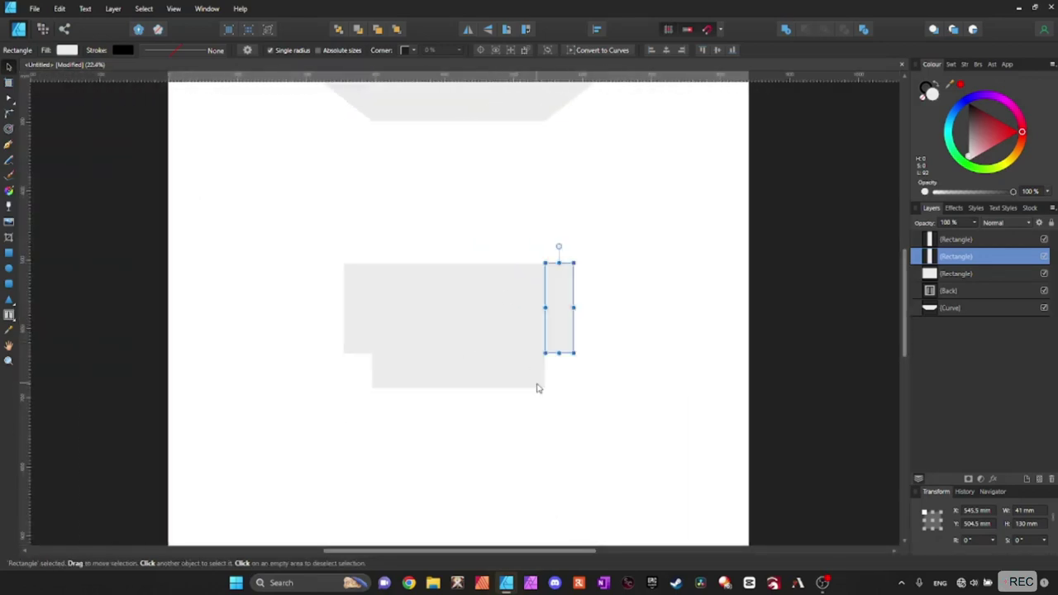
Draw another rectangle above the lower group, 90 mm wide and 60 mm high.
key("m")
left_click_drag(539, 190, 648, 240)
left_click(1026, 511)
type("90")
key("Tab")
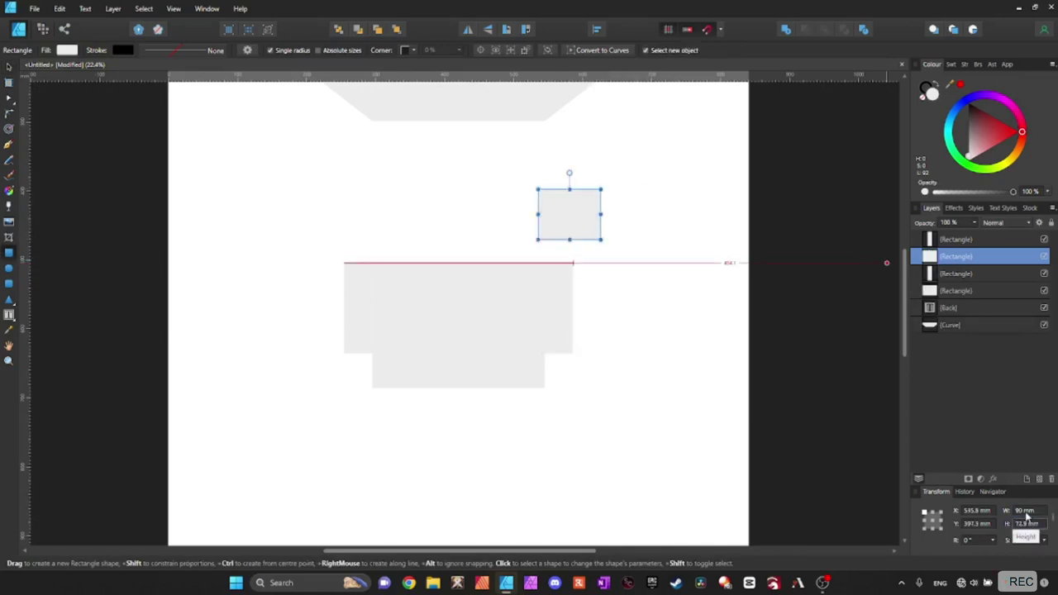
type("60")
key("Return")
Place the 90 × 60 mm rectangle and a duplicate of it flush against the outer sides of the two narrow rectangles.
left_click_drag(576, 213, 310, 286)
key("ctrl+j")
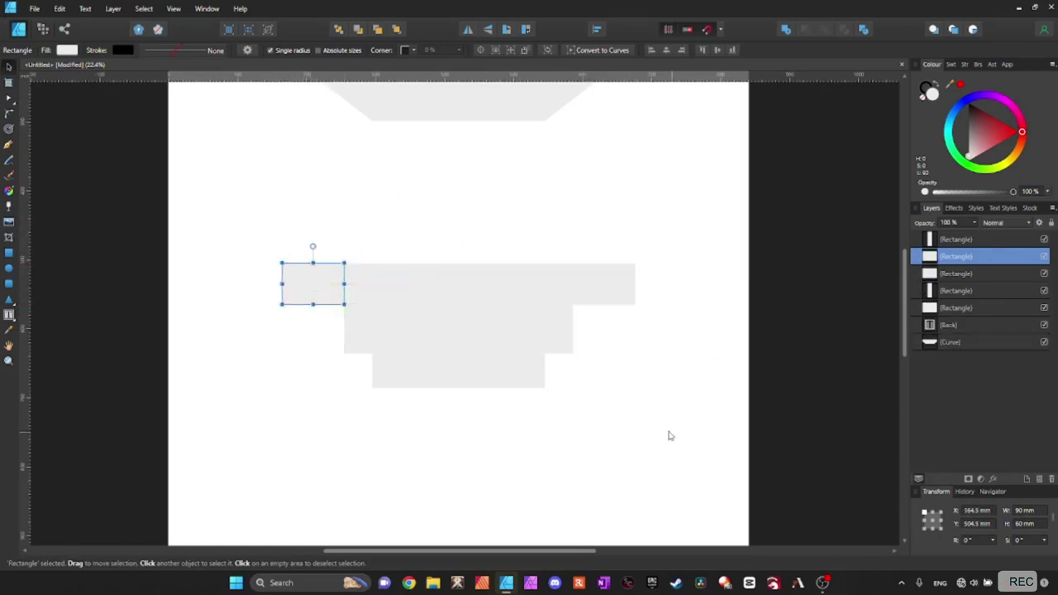
left_click(658, 436)
Try to merge the five lower rectangles with the Add operation and undo it.
scroll(435, 381, "up", 4)
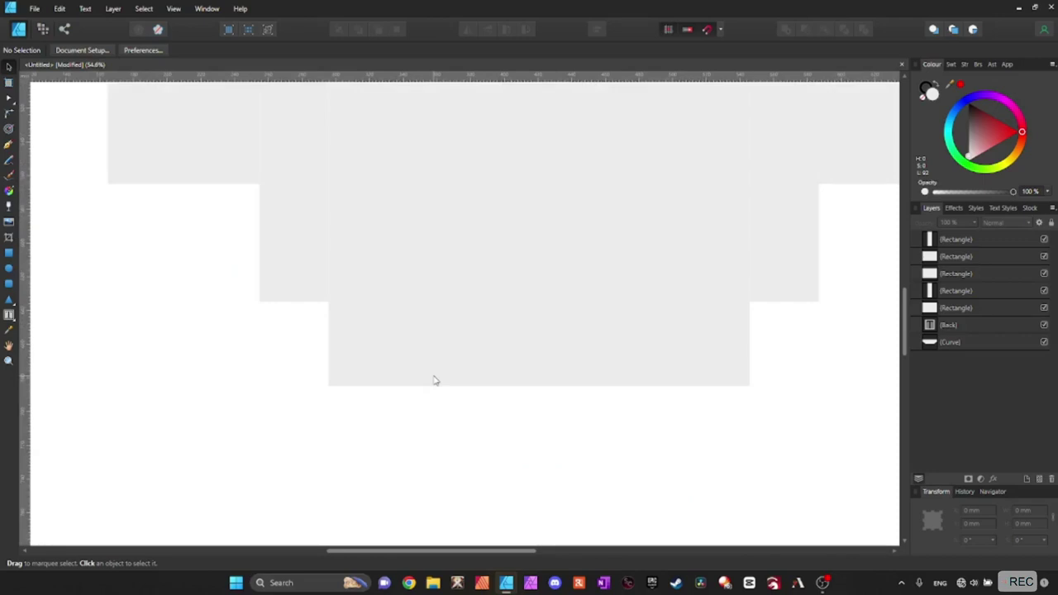
scroll(436, 381, "down", 2)
left_click_drag(790, 427, 220, 172)
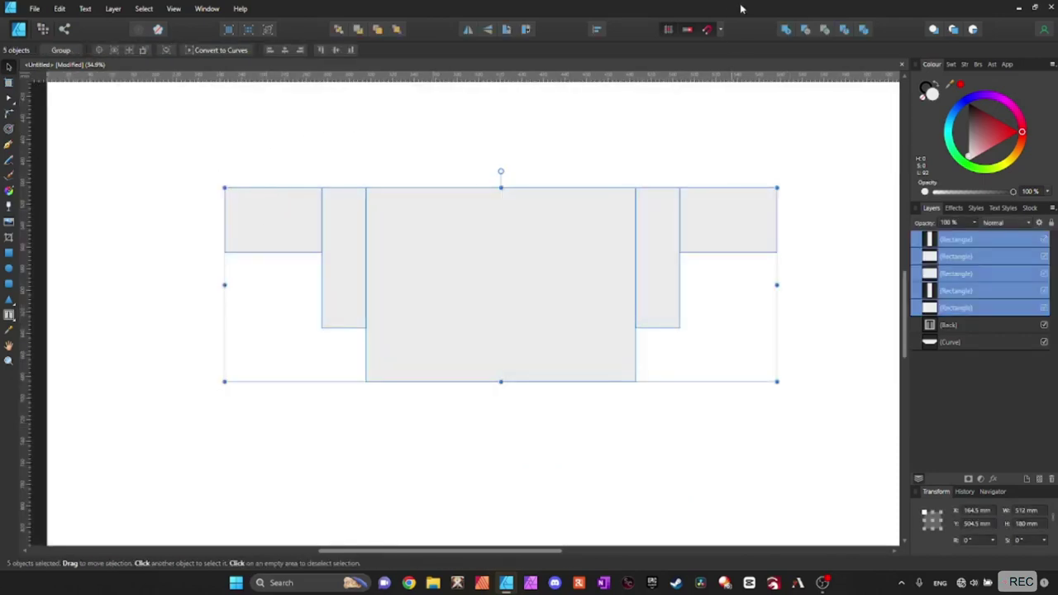
left_click(785, 30)
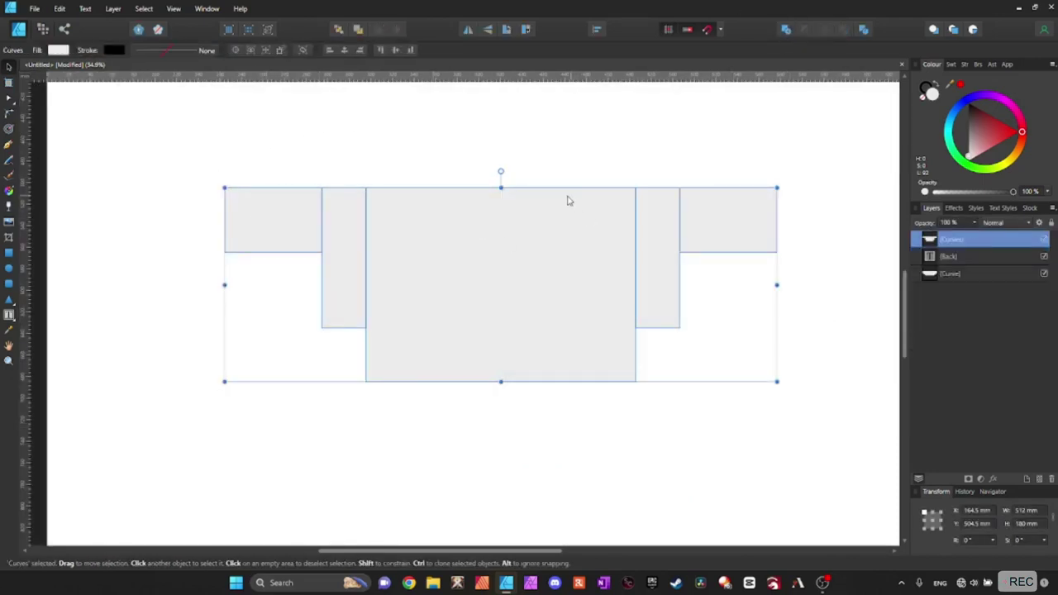
key("ctrl+z")
Reposition the outer left rectangle against its neighbour and merge all five lower rectangles into a single shape.
left_click(248, 216)
mouse_move(257, 216)
left_mouse_down()
mouse_move(268, 216)
mouse_move(257, 216)
left_mouse_up()
left_click_drag(816, 454, 176, 100)
left_click(786, 30)
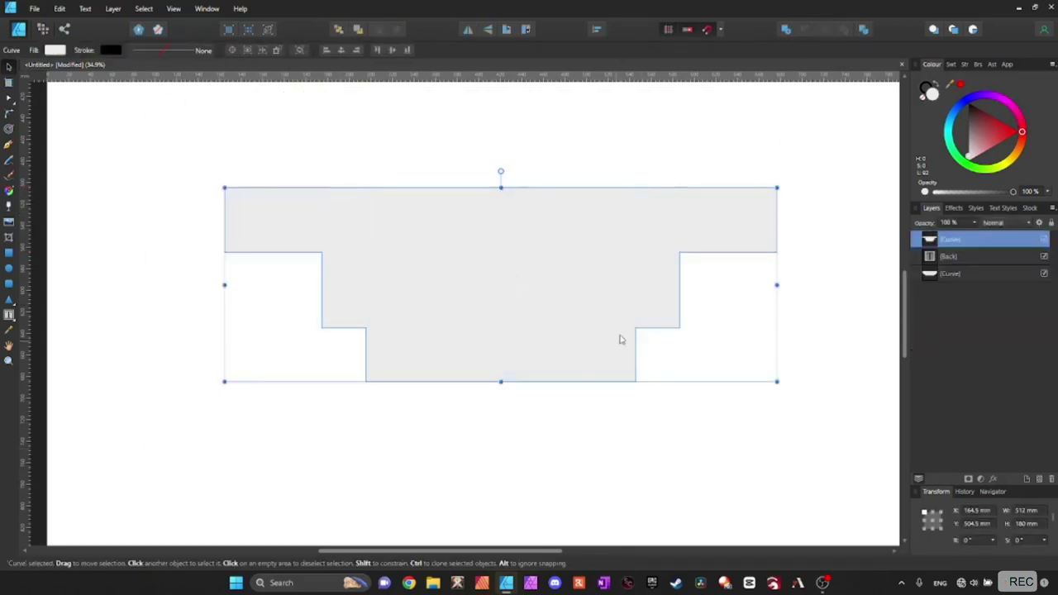
Delete the two upper inner corner nodes of the merged shape so its sides slope inward symmetrically.
key("a")
left_click(322, 252)
key("Delete")
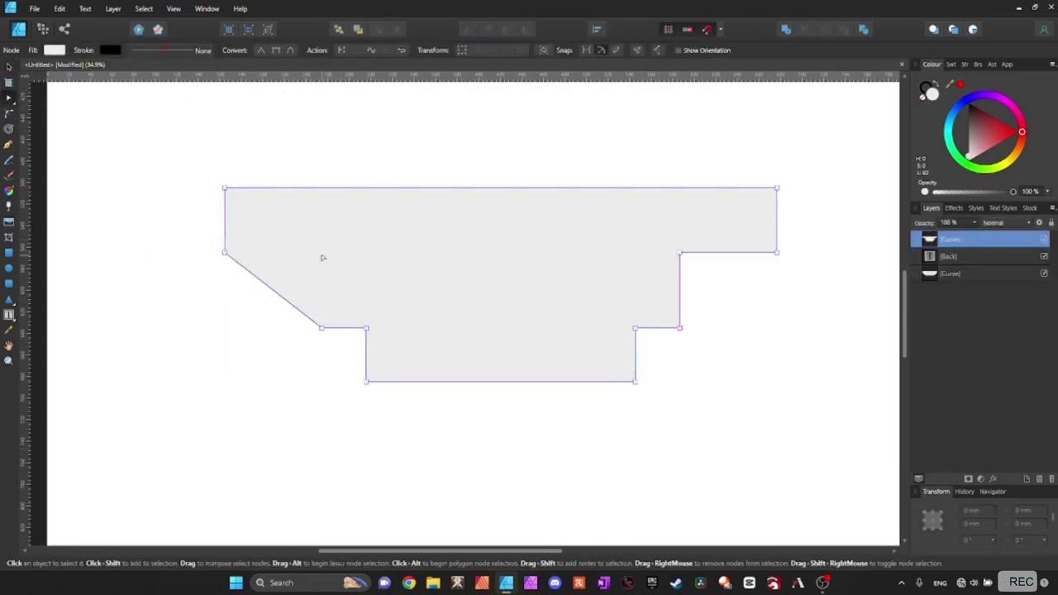
left_click(679, 252)
key("Delete")
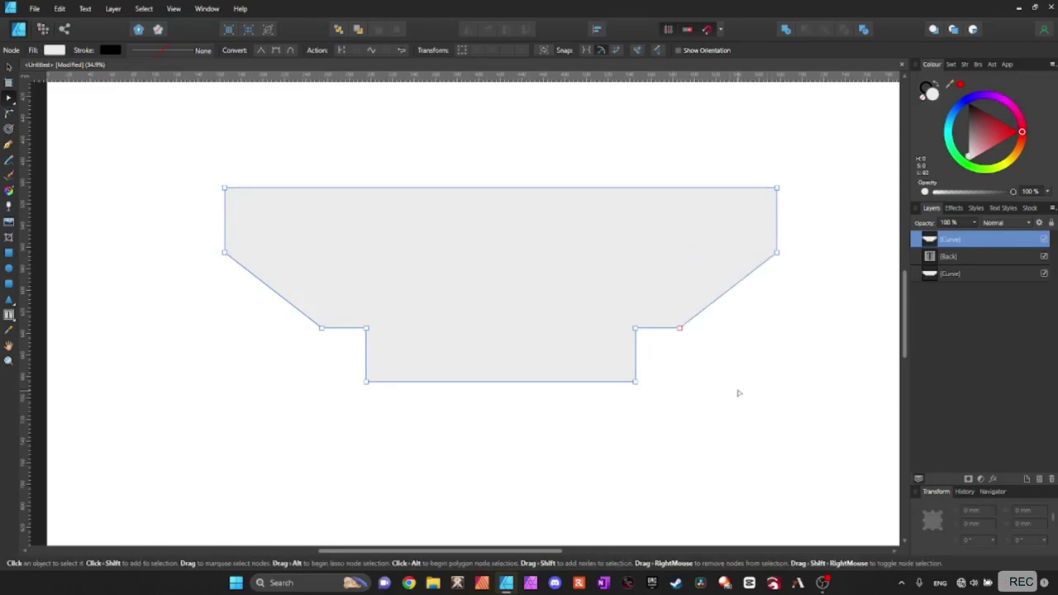
Add a "Front" text label and place it centred on the new stepped panel.
key("t")
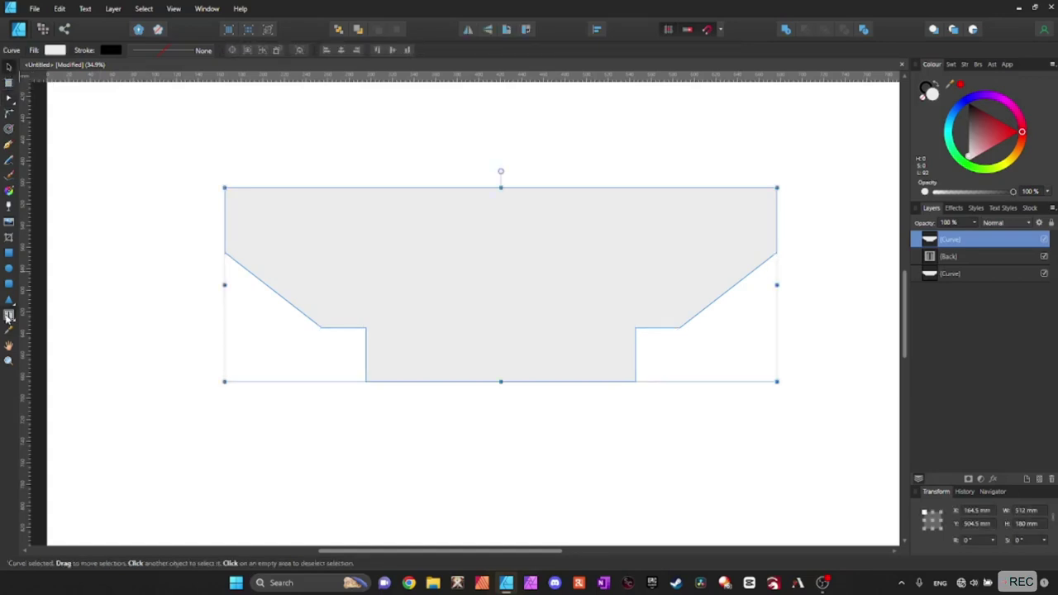
left_click_drag(427, 116, 553, 164)
type("Front")
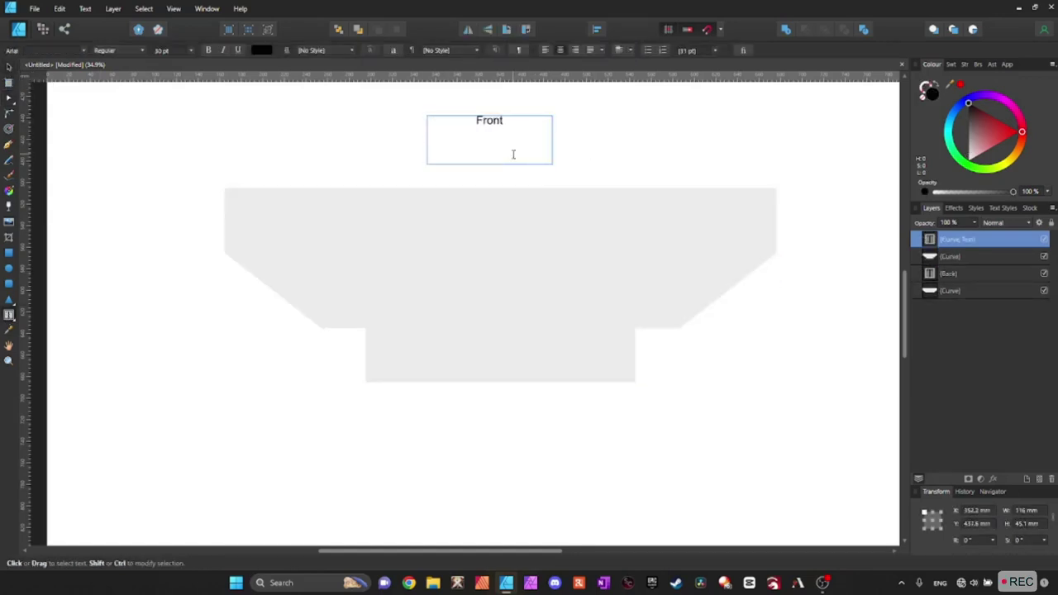
key("Escape")
key("v")
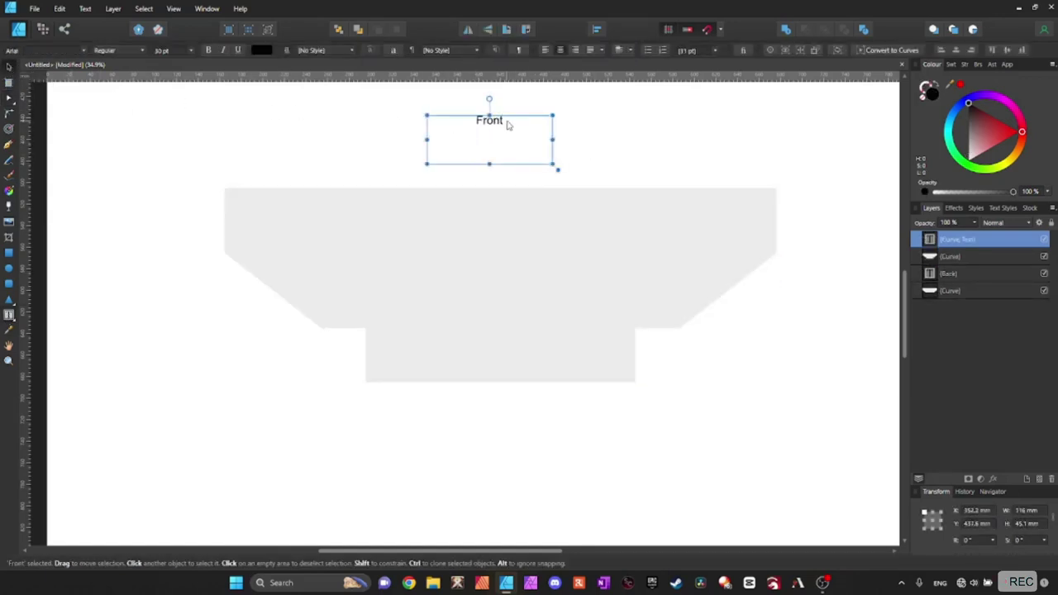
left_click_drag(505, 128, 517, 265)
Group the Front label with its panel, and group the Back label with its own panel.
left_click_drag(102, 154, 832, 396)
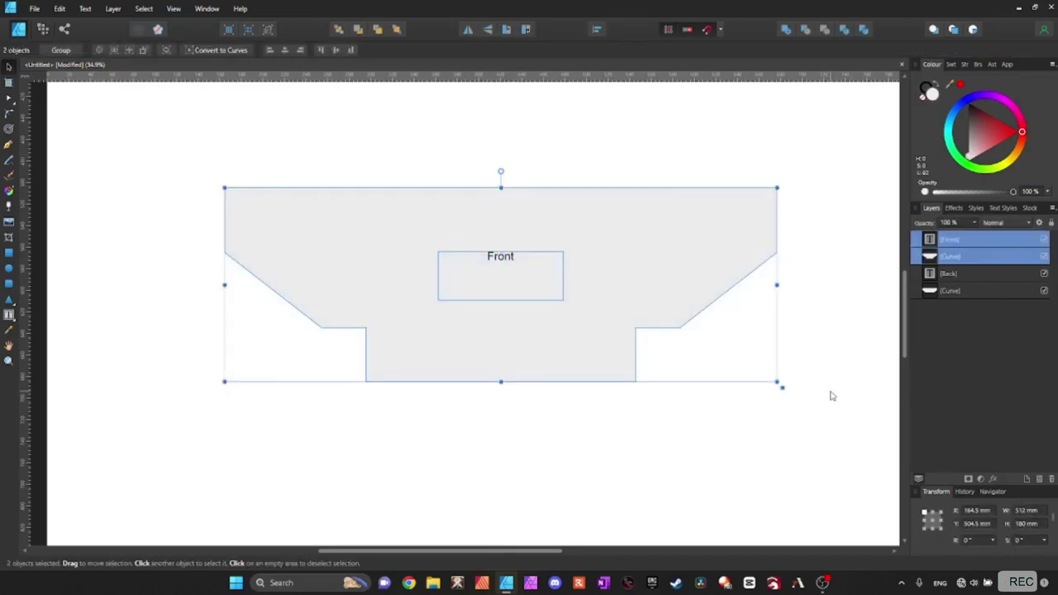
key("ctrl+g")
left_click(961, 258)
left_click(957, 274, "shift")
key("ctrl+g")
Move the Front group up closer beneath the Back panel, centred on the page, to about Y 353 mm.
left_click_drag(797, 433, 252, 191)
scroll(558, 287, "down", 1)
scroll(555, 270, "down", 3, "ctrl")
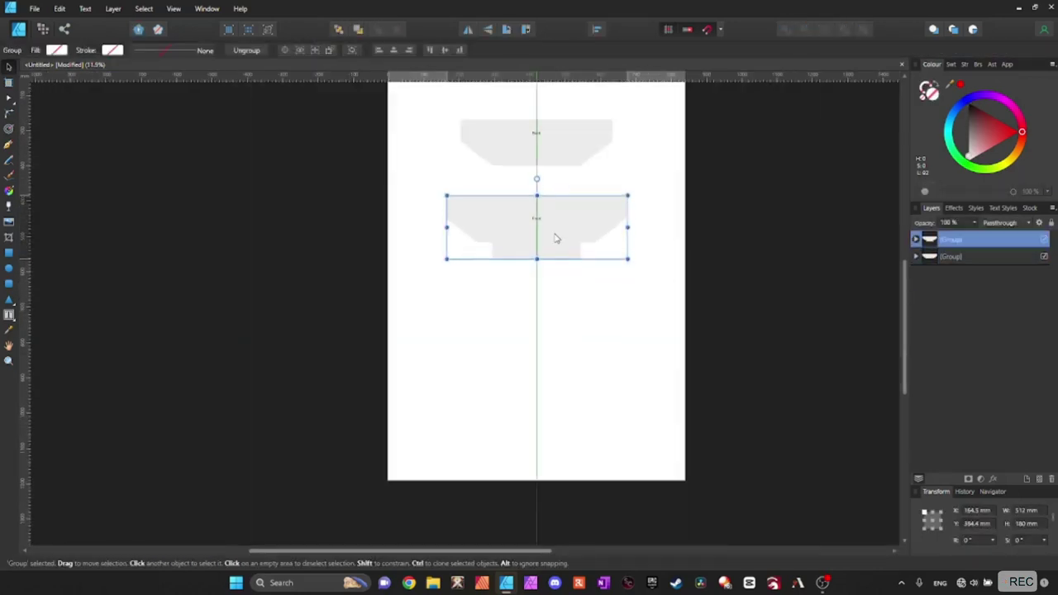
left_click_drag(557, 238, 556, 228)
Draw a rectangle 270 mm wide and 165 mm high below the Front panel and centre it horizontally on the page.
scroll(555, 311, "up", 2, "ctrl")
left_click(8, 253)
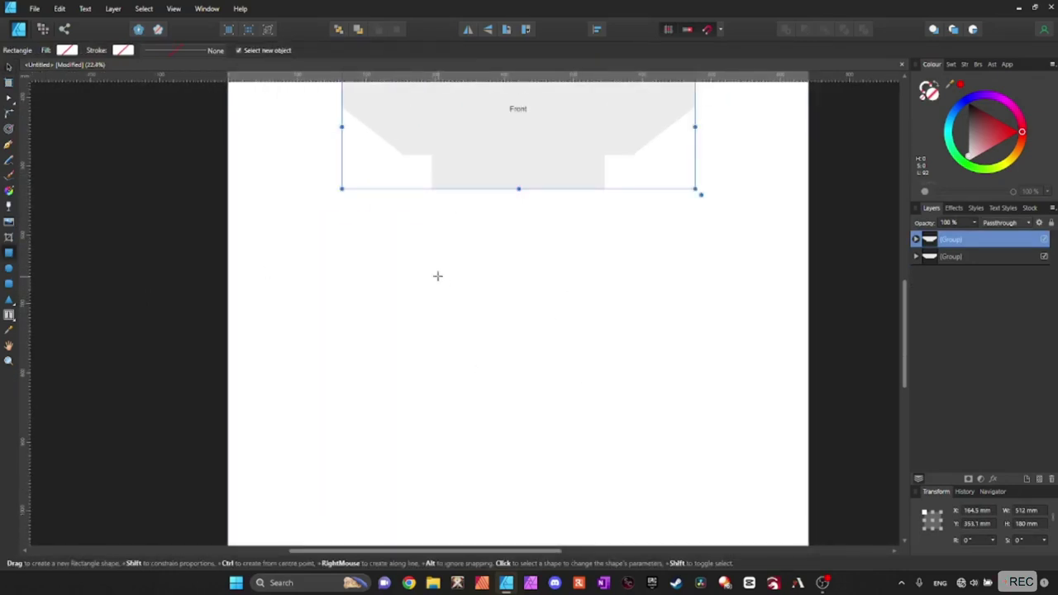
left_click_drag(438, 275, 630, 385)
left_click(1025, 511)
type("10")
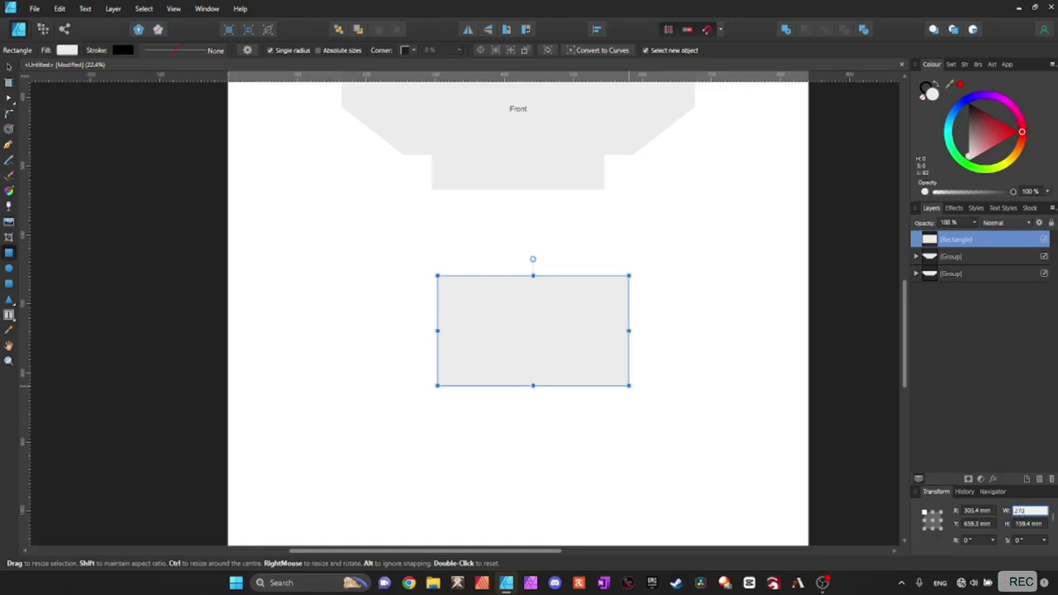
type("70")
key("Tab")
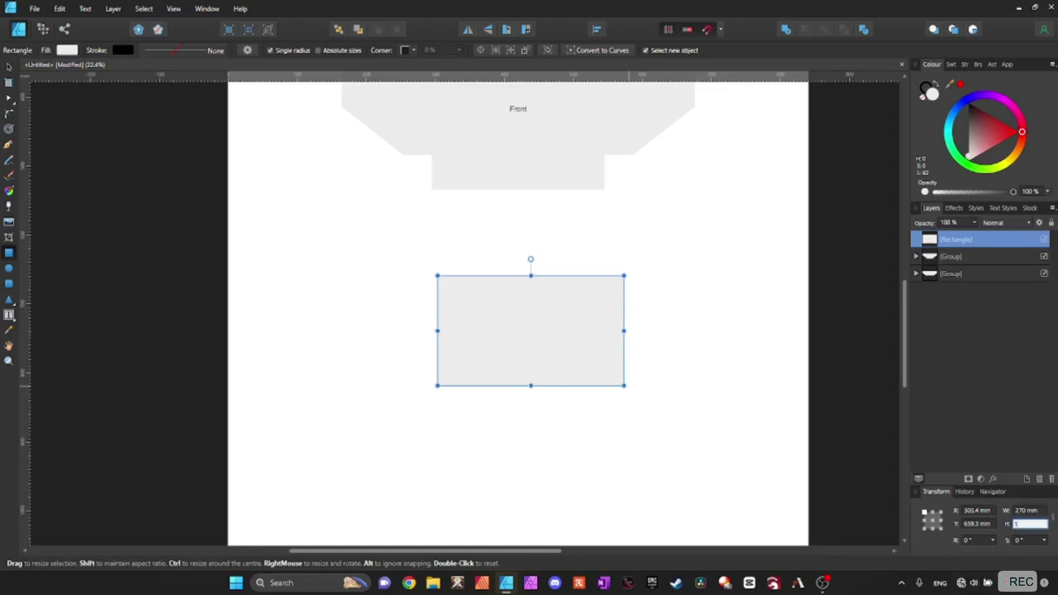
key("Return")
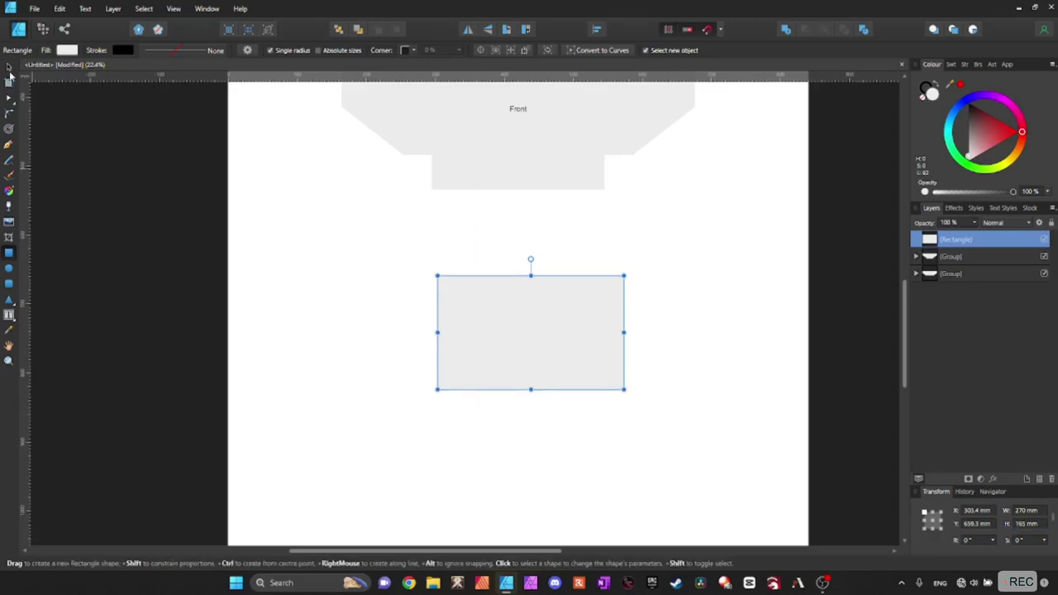
left_click(9, 67)
mouse_move(522, 345)
left_mouse_down()
mouse_move(499, 348)
mouse_move(509, 346)
left_mouse_up()
Round the two upper corners of the 270 × 165 mm rectangle with a 25 mm radius.
left_click(9, 113)
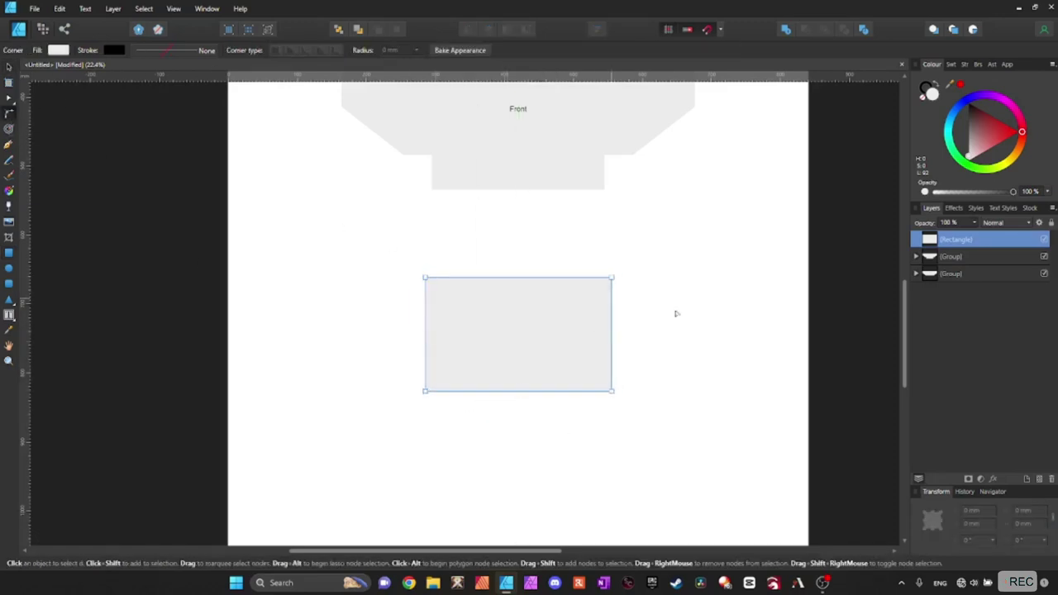
left_click_drag(659, 252, 387, 308)
mouse_move(425, 279)
left_mouse_down()
mouse_move(474, 307)
mouse_move(441, 289)
left_mouse_up()
left_click(387, 51)
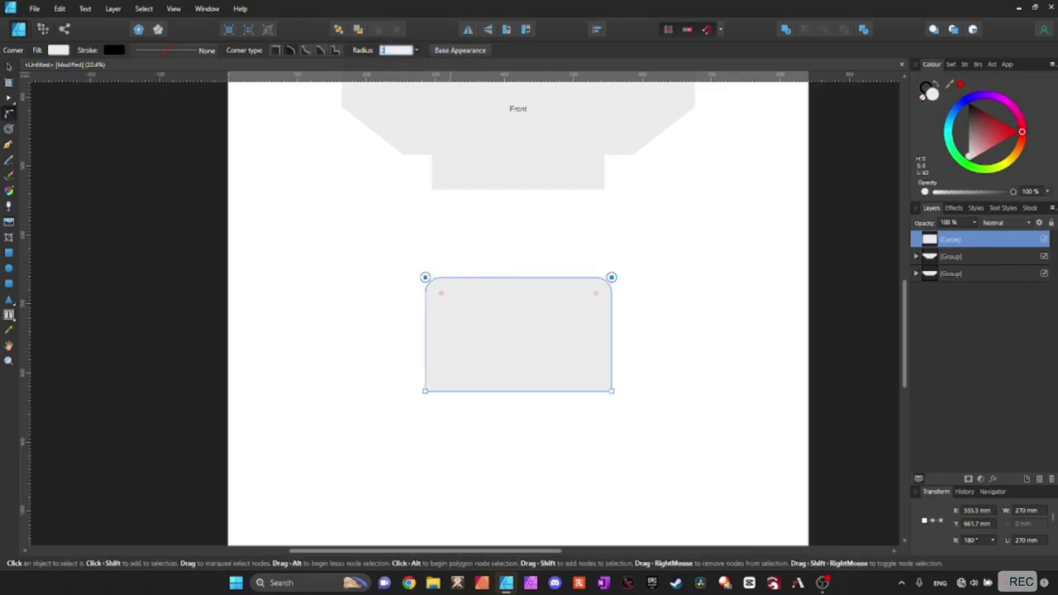
type("28")
key("Return")
Draw a triangle 10 mm wide and 20 mm high beside the rounded panel and set its top point to 100%.
scroll(524, 337, "up", 3)
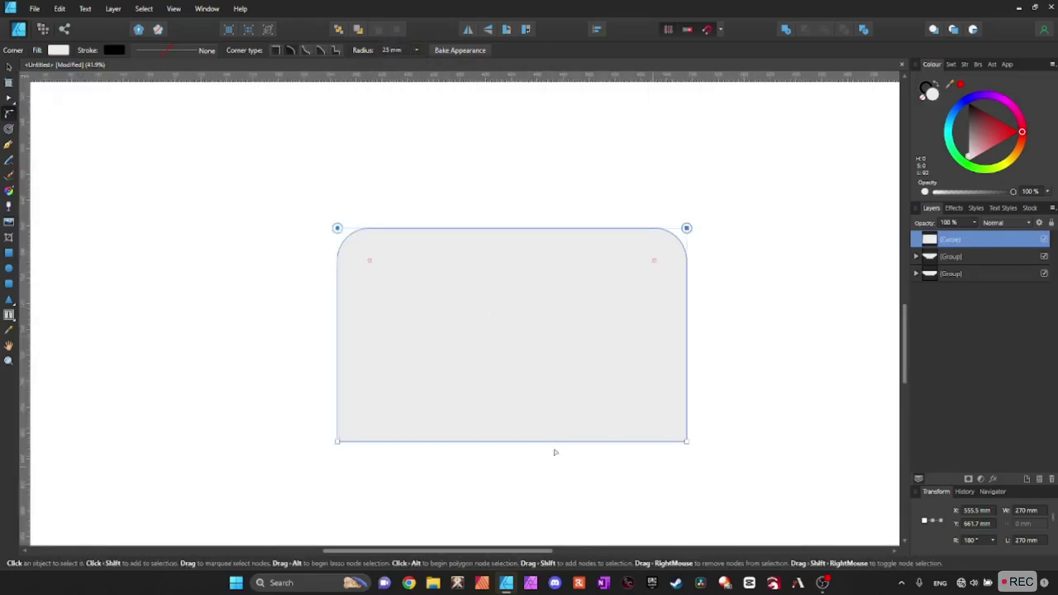
left_click(10, 300)
left_click_drag(735, 355, 791, 405)
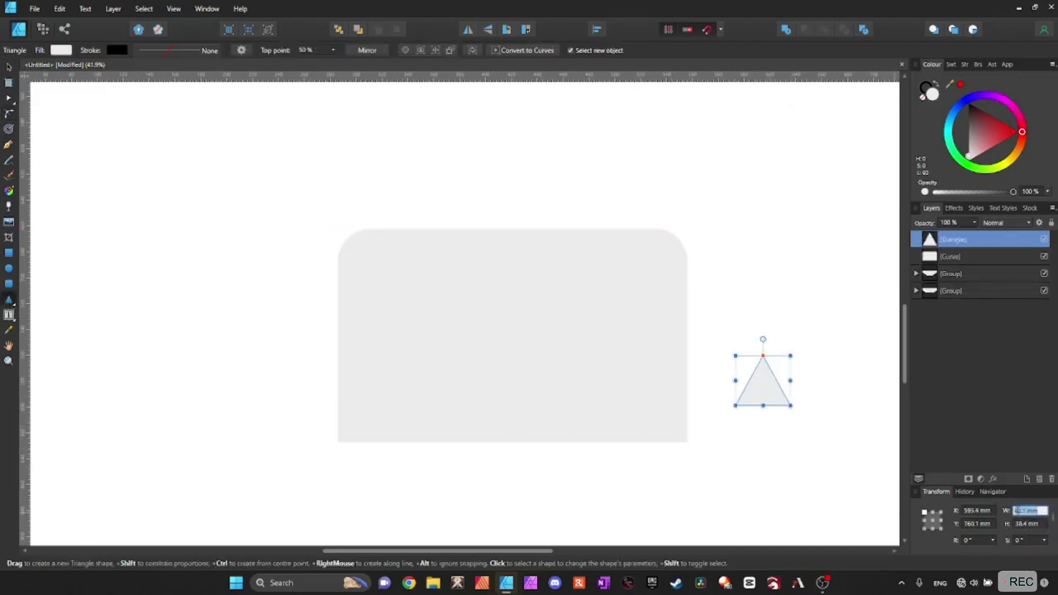
key("Return")
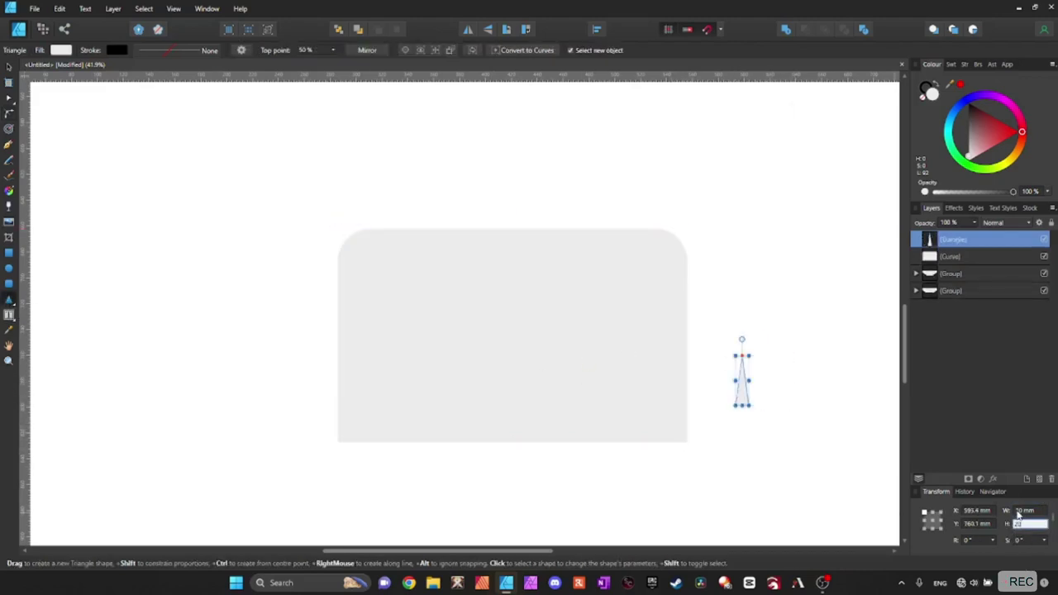
scroll(769, 261, "up", 3)
left_click(333, 50)
scroll(698, 447, "down", 3)
scroll(706, 477, "up", 5)
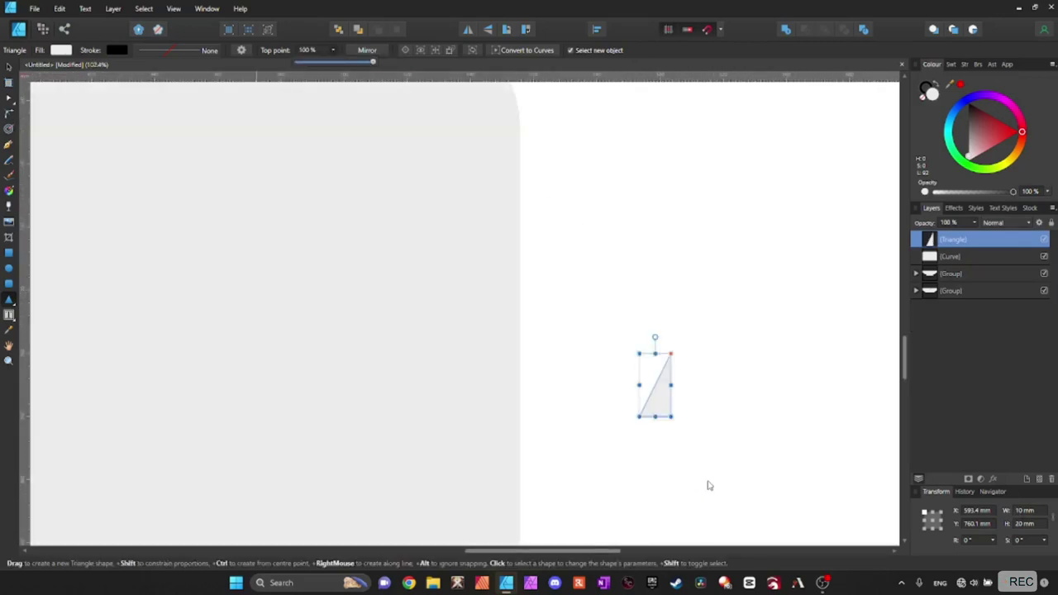
Place the right-angled triangle in the rounded panel's lower right corner and a mirrored duplicate in its lower left corner.
left_click_drag(564, 240, 721, 445)
key("ctrl+z")
left_click(8, 67)
scroll(716, 418, "right", 2)
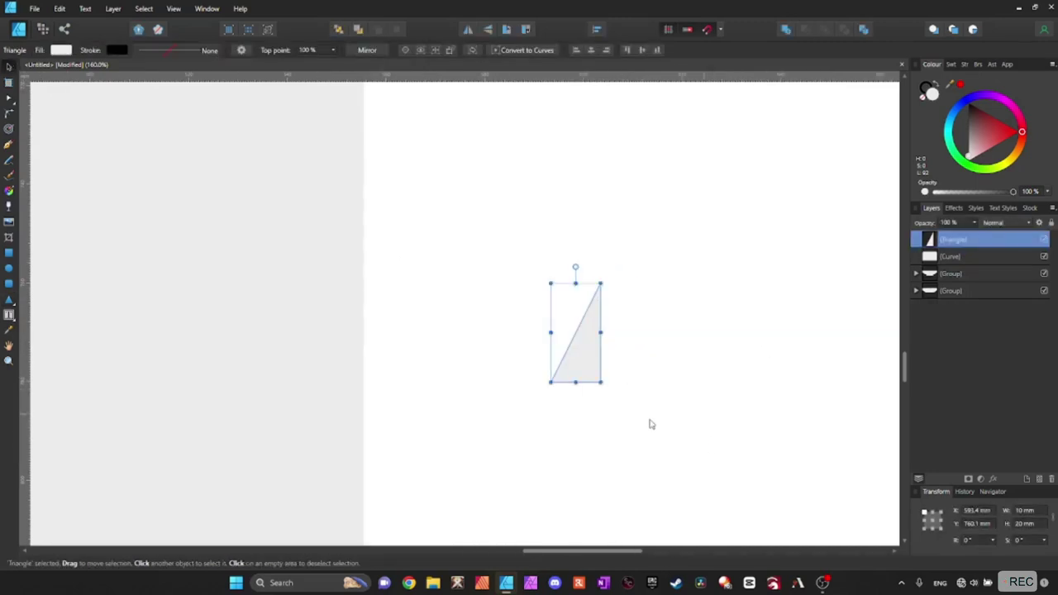
scroll(599, 412, "down", 3)
left_click_drag(606, 389, 487, 505)
scroll(488, 505, "down", 2)
scroll(488, 505, "left", 2)
left_click_drag(571, 500, 236, 504)
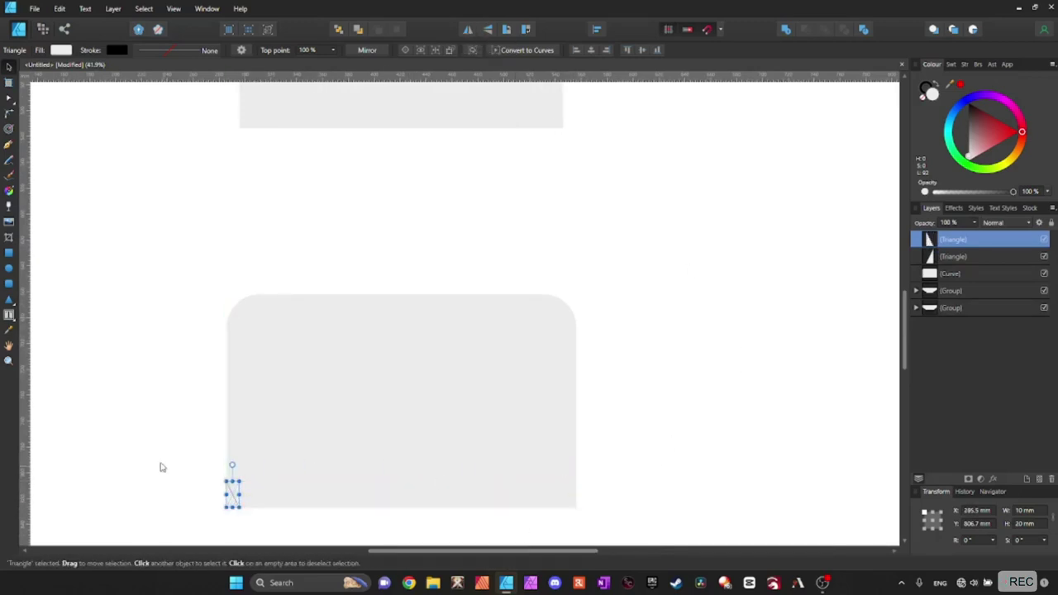
Subtract both small triangles from the rounded panel to cut off its lower corners.
left_click_drag(83, 275, 584, 514)
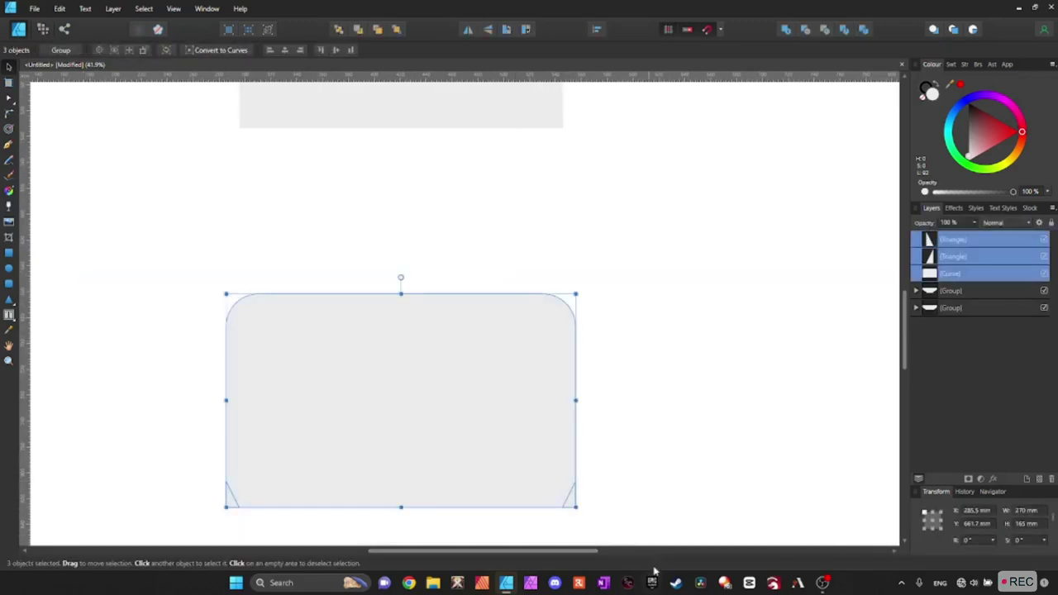
left_click(805, 31)
left_click(735, 367)
Add a "Flap" text label and centre it on the rounded panel.
scroll(449, 509, "up", 3)
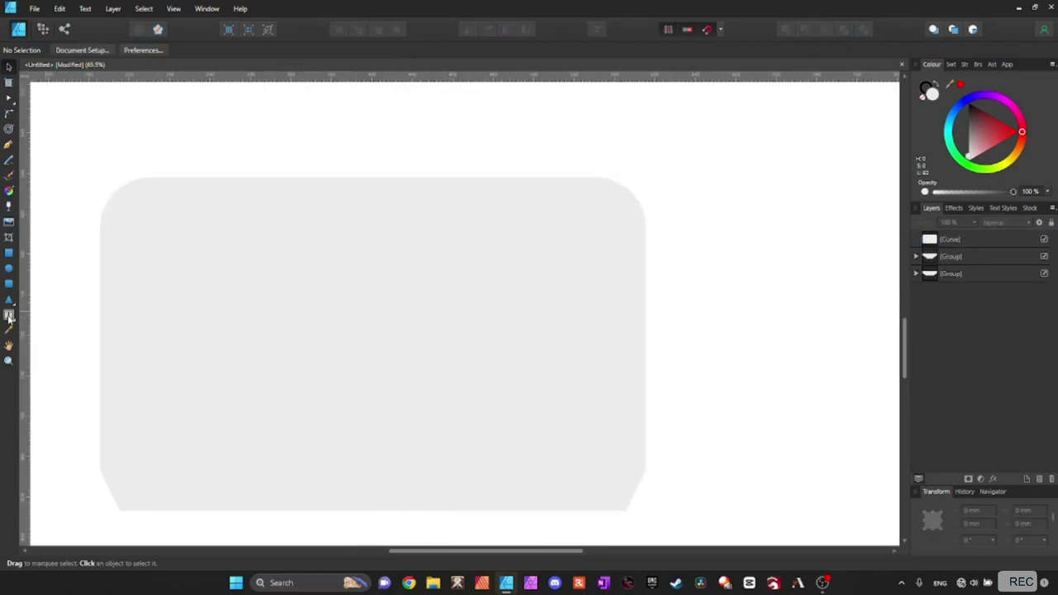
left_click(9, 315)
left_click_drag(338, 284, 406, 335)
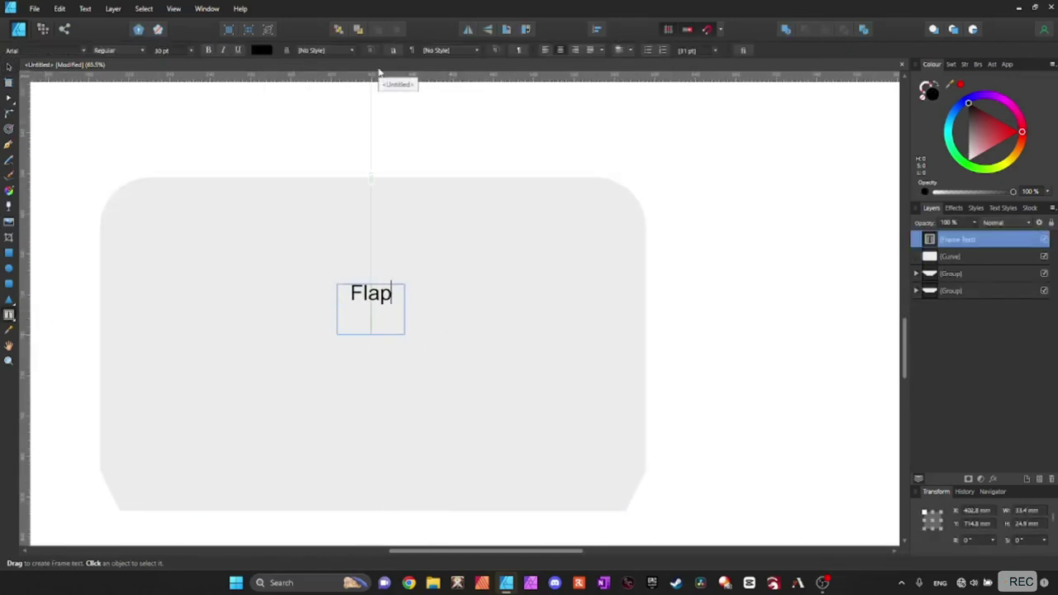
key("Escape")
left_click(9, 70)
left_click_drag(361, 295, 367, 358)
Group the Flap label with its panel.
scroll(621, 396, "down", 2)
left_click_drag(675, 255, 255, 547)
key("ctrl+g")
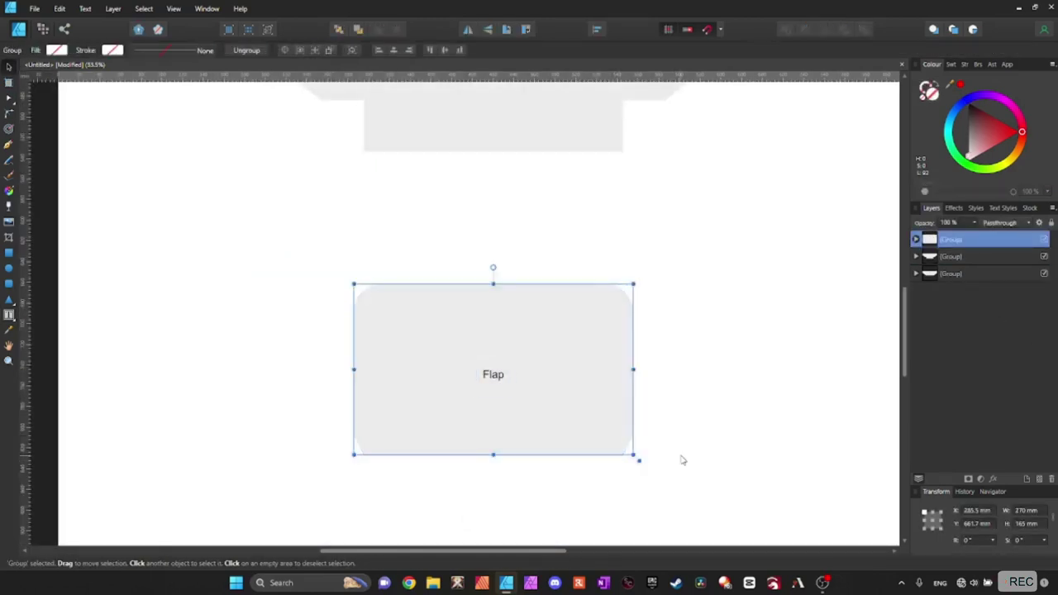
Apply a thin black stroke to the panel curve inside the Flap group.
left_click(916, 240)
left_click(959, 273)
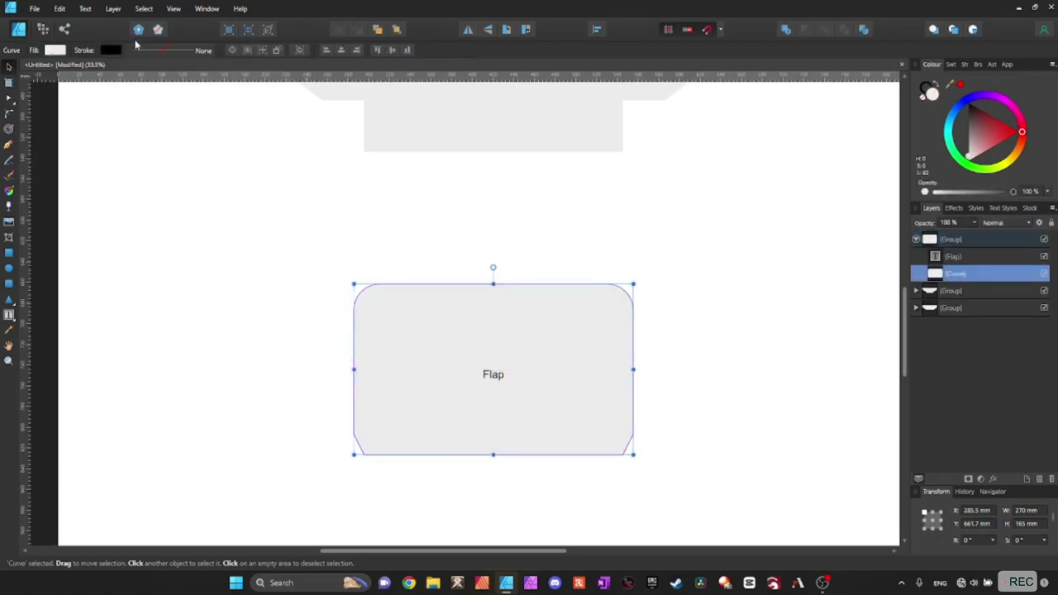
left_click(137, 49)
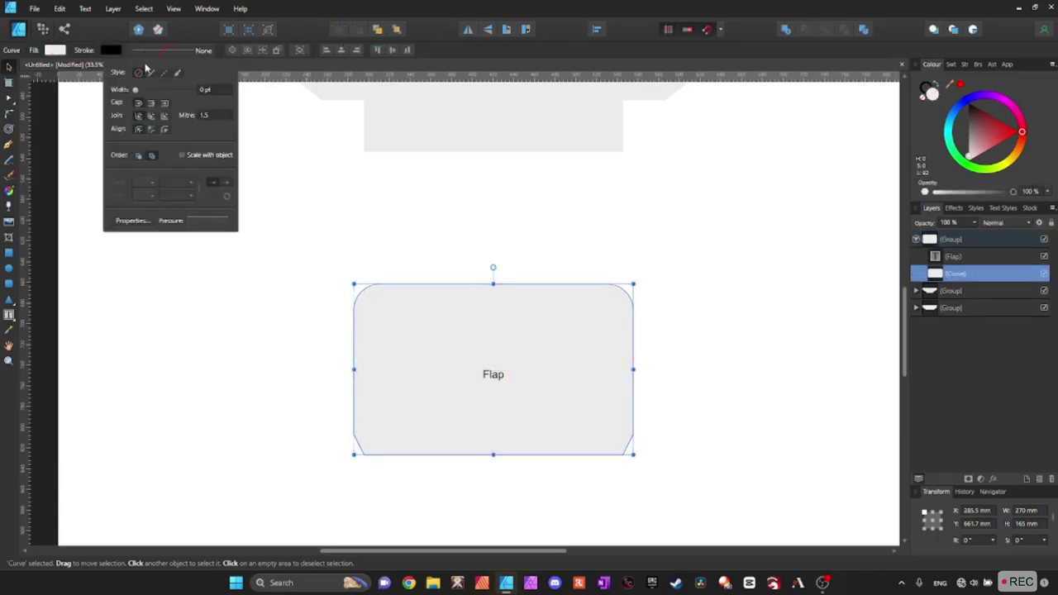
left_click(452, 135)
Apply the same thin black stroke to the panel curve inside the Front group.
left_click(951, 325)
left_click(164, 51)
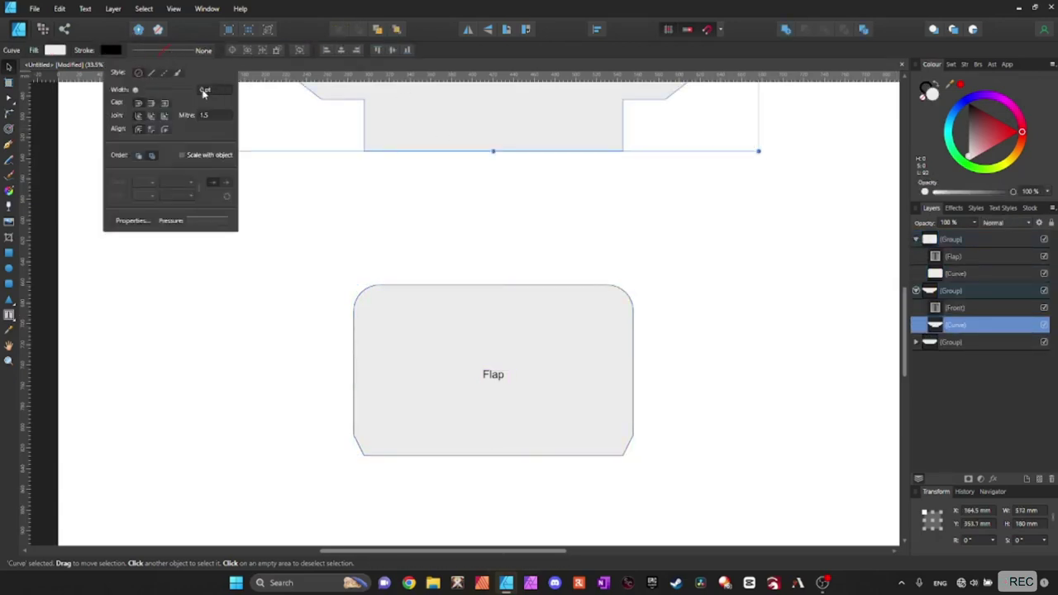
key("Return")
Apply the same thin black stroke to the panel curve inside the Back group and clear the selection.
scroll(375, 208, "up", 6)
left_click(565, 265)
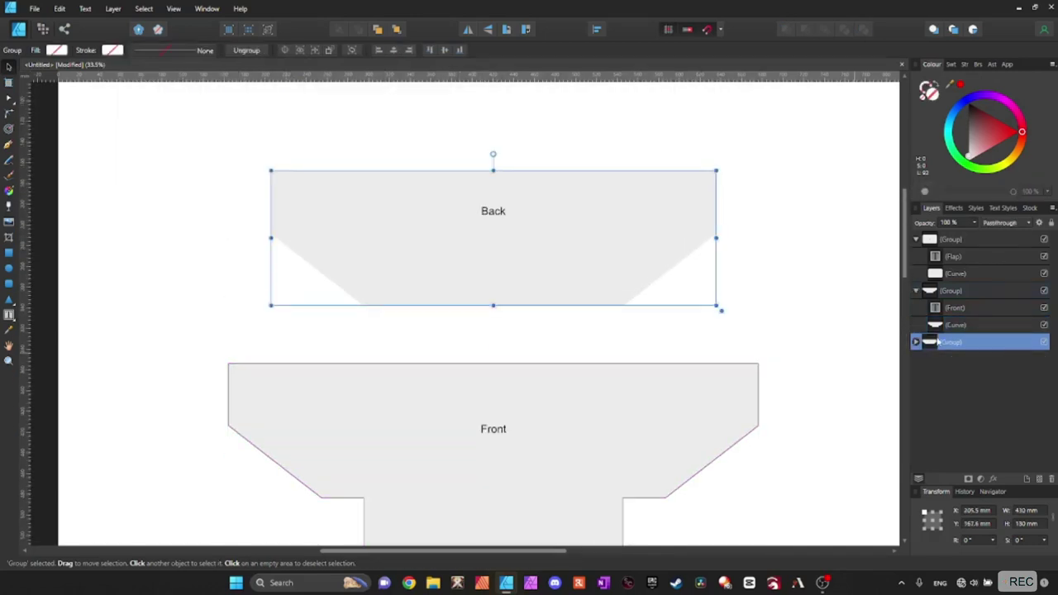
left_click(956, 376)
left_click(153, 51)
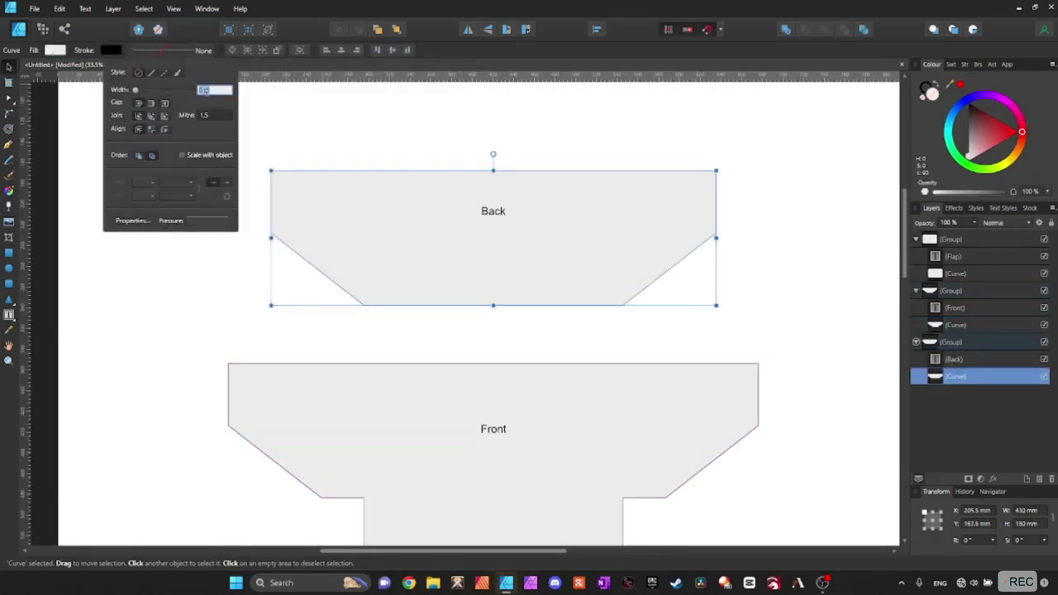
left_click(205, 92)
left_click(790, 346)
Move the Flap group up closer beneath the Front panel, to about Y 584.5 mm.
scroll(773, 460, "down", 7)
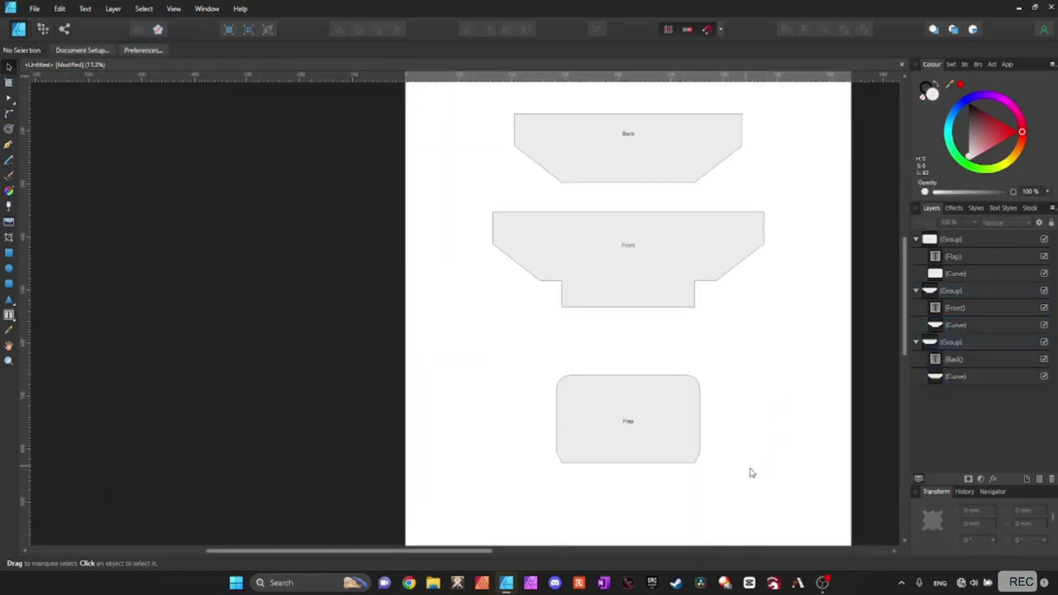
left_click_drag(630, 408, 631, 367)
Draw a horizontal Pen line about 253 mm long across the lower part of the Flap panel, between its slanted corners.
scroll(744, 298, "up", 1)
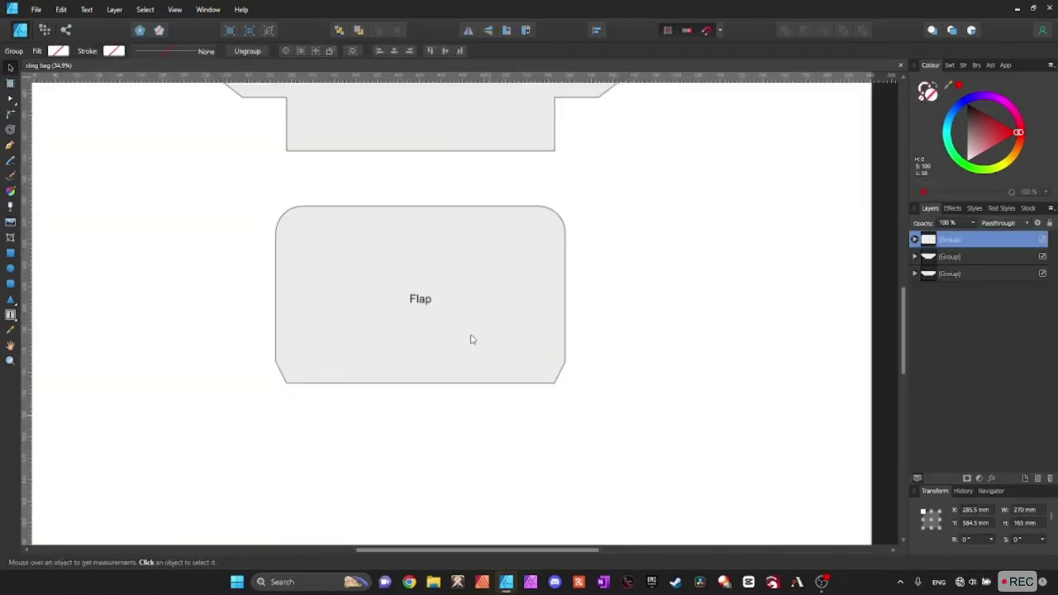
scroll(444, 362, "up", 4)
scroll(442, 371, "down", 1)
left_click_drag(522, 552, 513, 552)
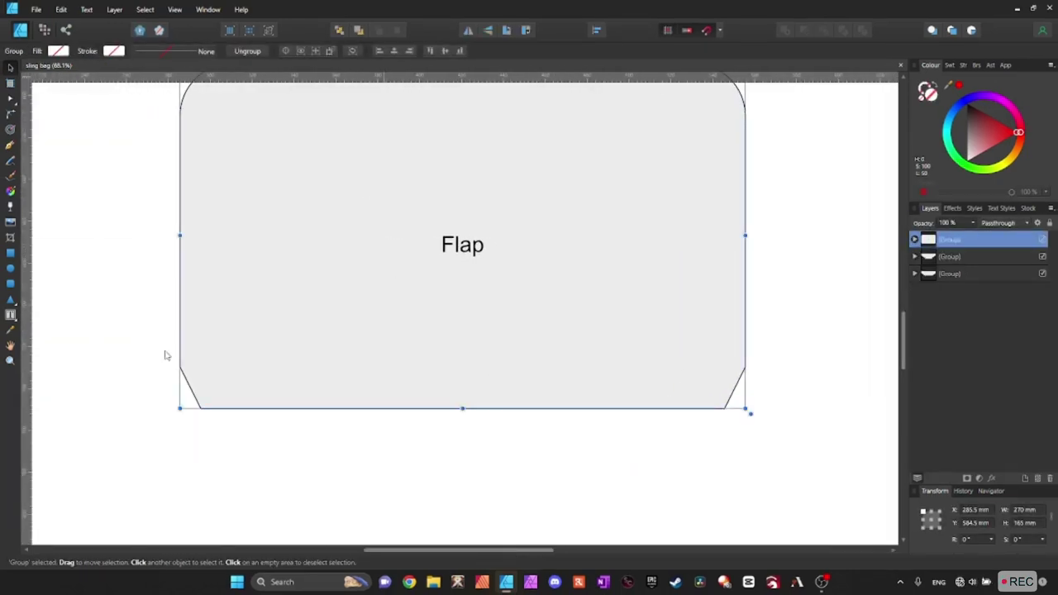
left_click(9, 146)
scroll(189, 376, "up", 1)
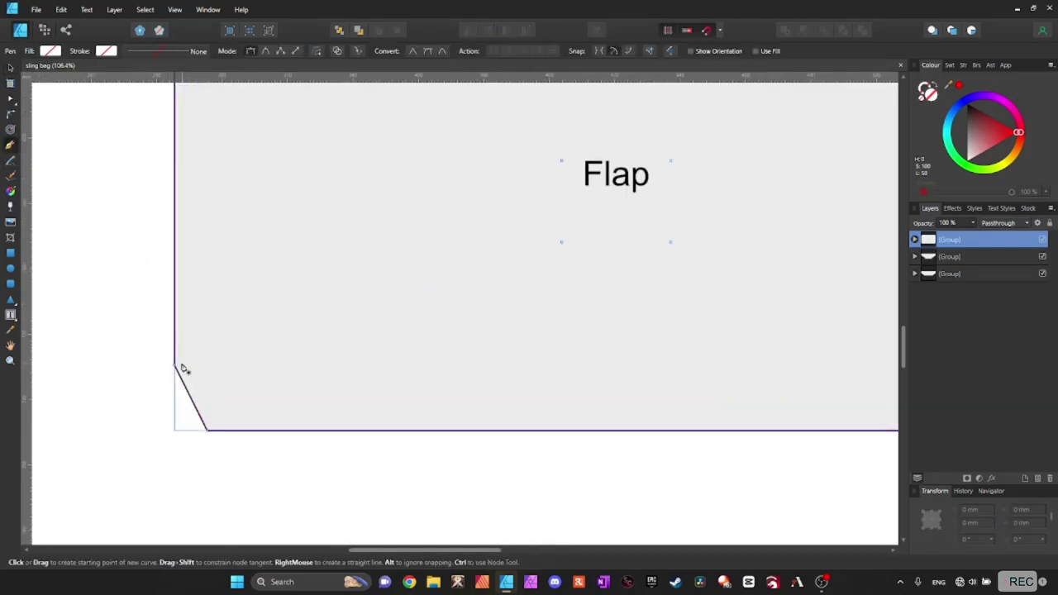
left_click(193, 380)
scroll(287, 396, "down", 1)
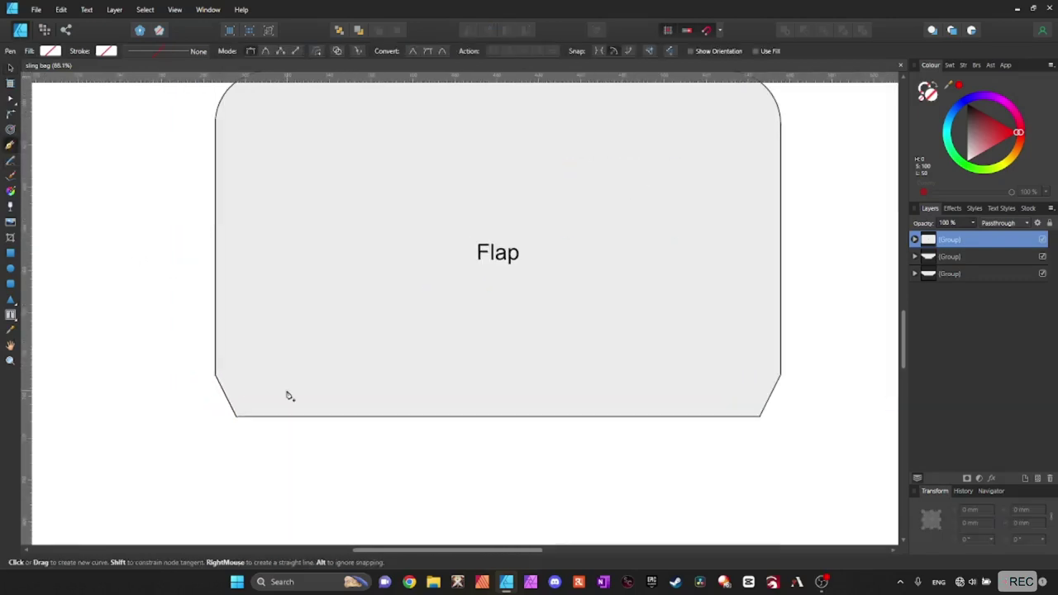
left_click(762, 383)
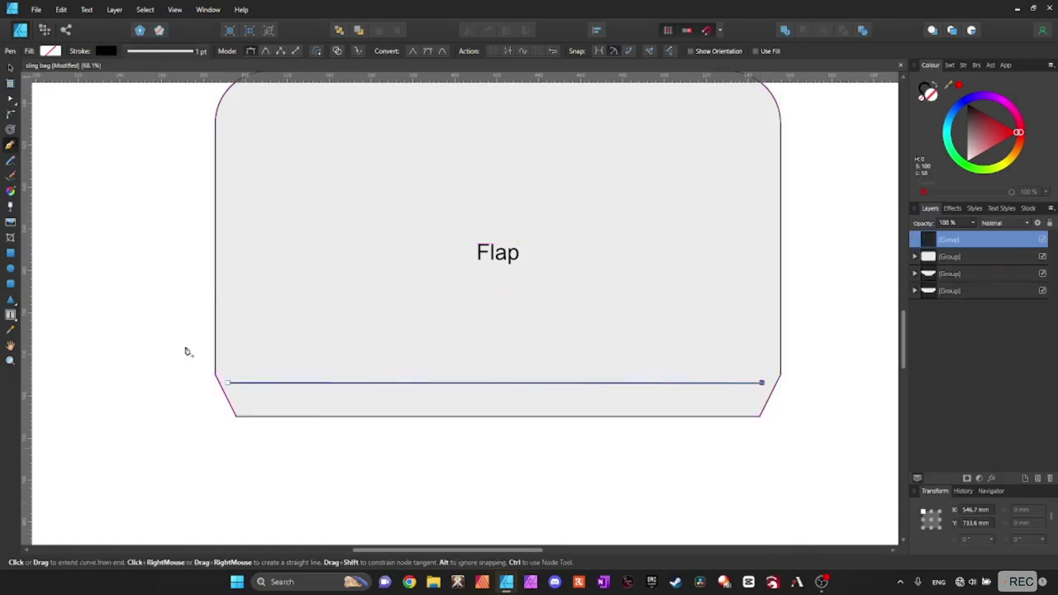
Move the horizontal line down to Y 745 mm and shorten it to about 250.7 mm from its left end.
key("v")
left_click_drag(513, 394, 521, 413)
scroll(793, 418, "up", 6)
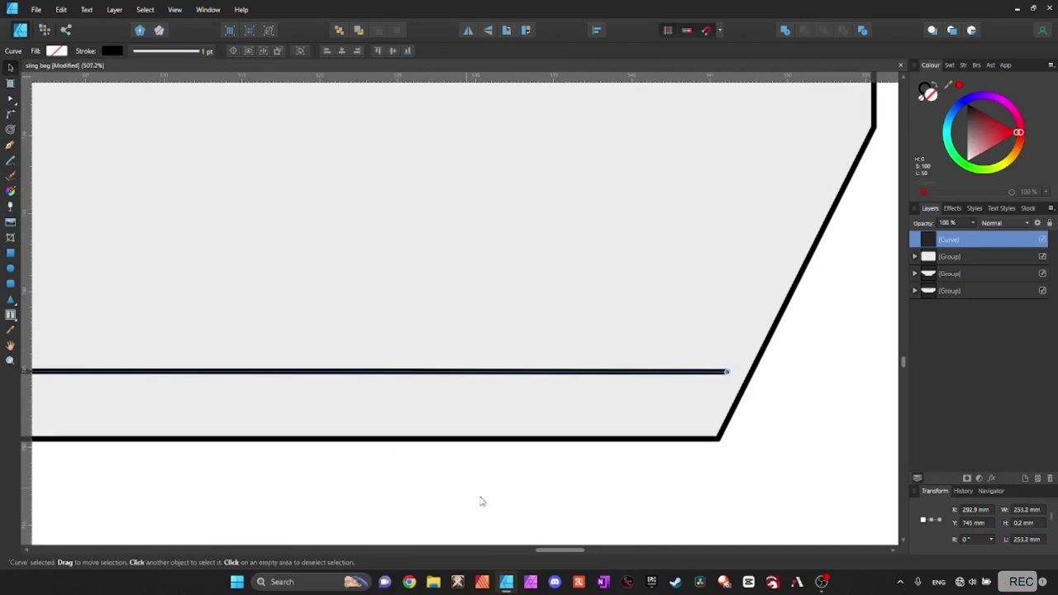
left_click_drag(554, 550, 351, 548)
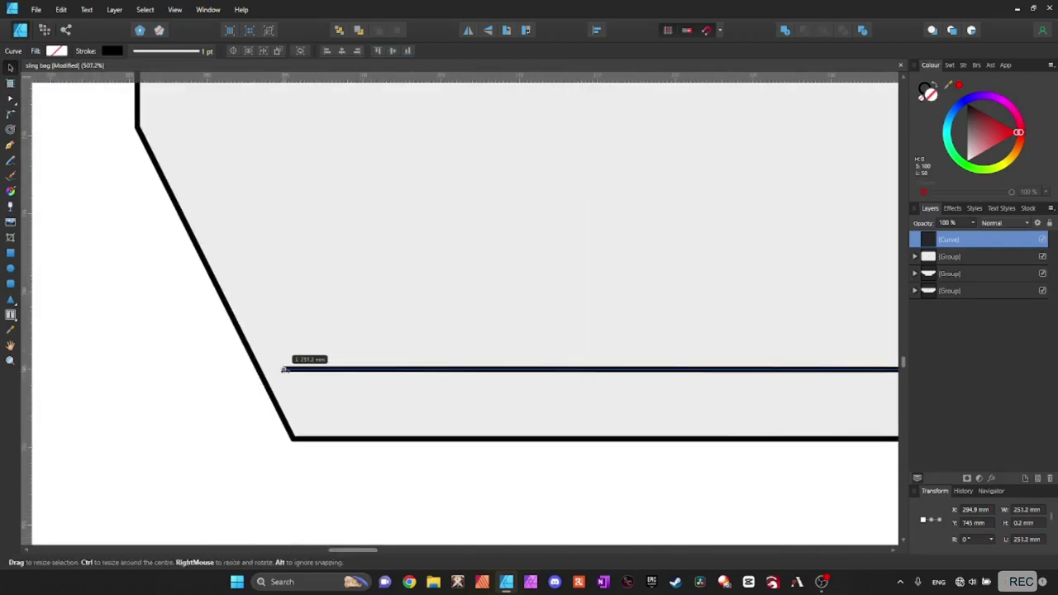
left_click_drag(292, 369, 291, 368)
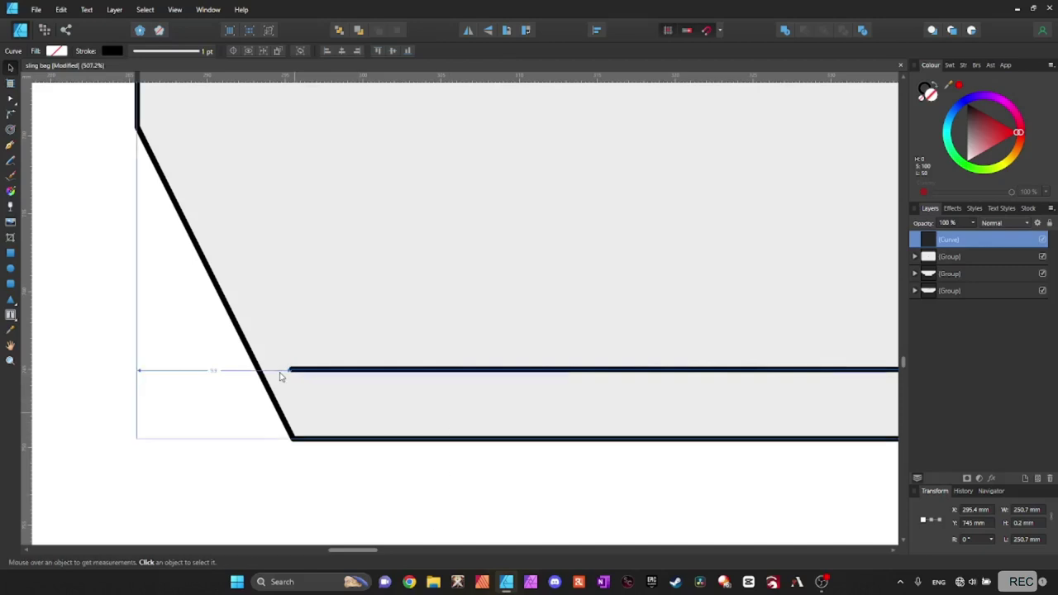
Move the horizontal line down to Y 747.3 mm, just above the Flap panel's lower edge.
scroll(451, 522, "down", 1)
left_click_drag(354, 551, 500, 554)
scroll(517, 420, "down", 2)
scroll(496, 513, "down", 2)
scroll(476, 521, "down", 2)
scroll(452, 406, "down", 1)
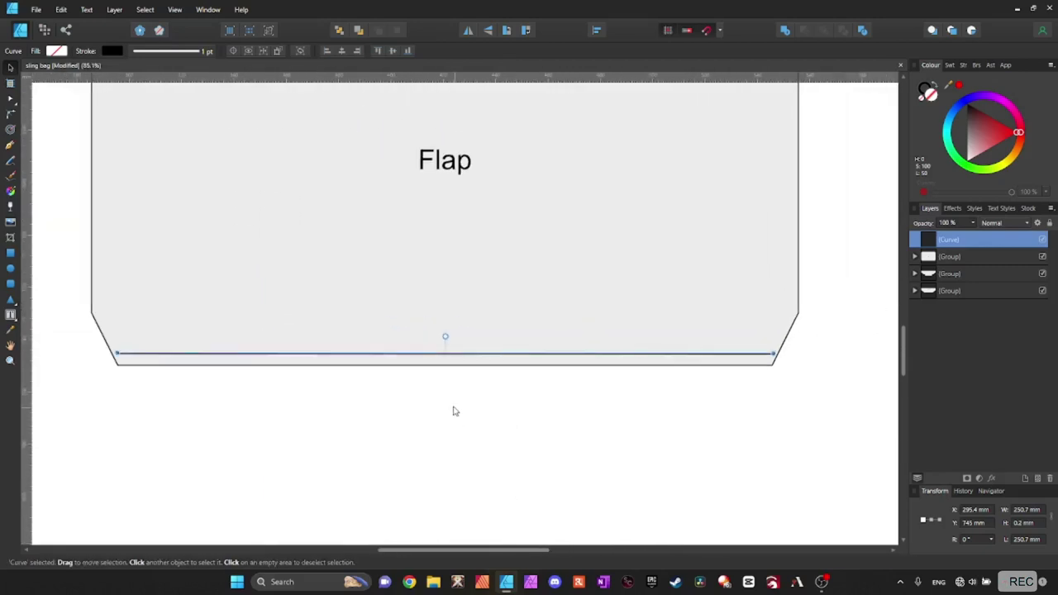
scroll(449, 363, "up", 2)
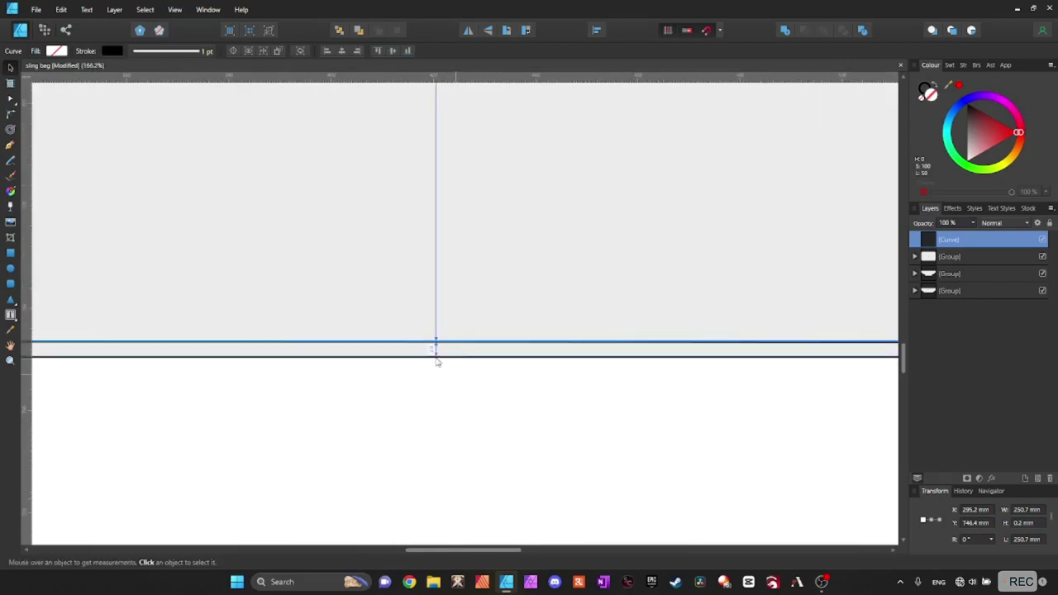
left_click_drag(436, 359, 438, 361)
left_click_drag(483, 551, 385, 550)
scroll(549, 422, "up", 3)
scroll(548, 422, "down", 2)
Change the horizontal line's stroke to a dashed style with a dash value of 2.
left_click(174, 54)
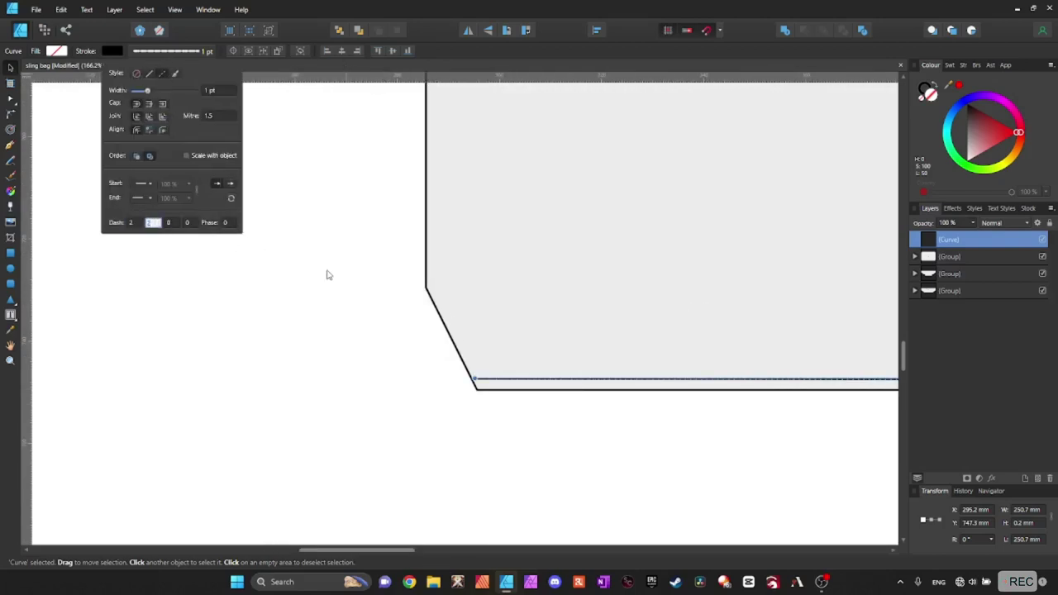
left_click(662, 351)
mouse_move(357, 550)
left_mouse_down()
mouse_move(318, 550)
mouse_move(546, 550)
mouse_move(415, 550)
mouse_move(457, 552)
left_mouse_up()
scroll(636, 370, "down", 2)
left_click(865, 389)
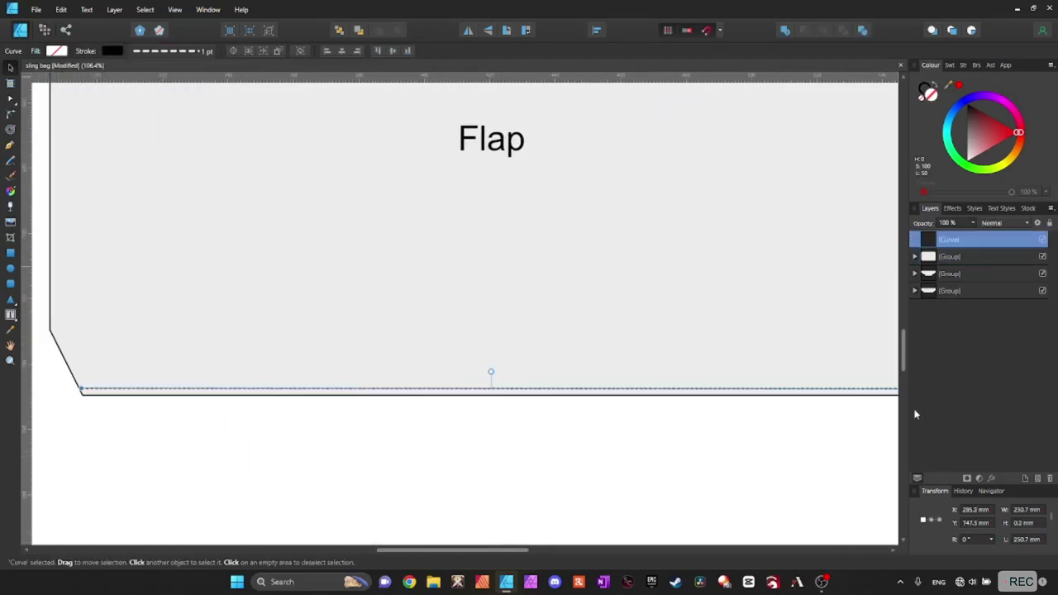
Duplicate the dashed line about 15 mm higher in the Flap panel, at Y 732.1 mm.
left_click_drag(541, 391, 542, 351)
key("Up")
key("Up")
key("Up")
key("Up")
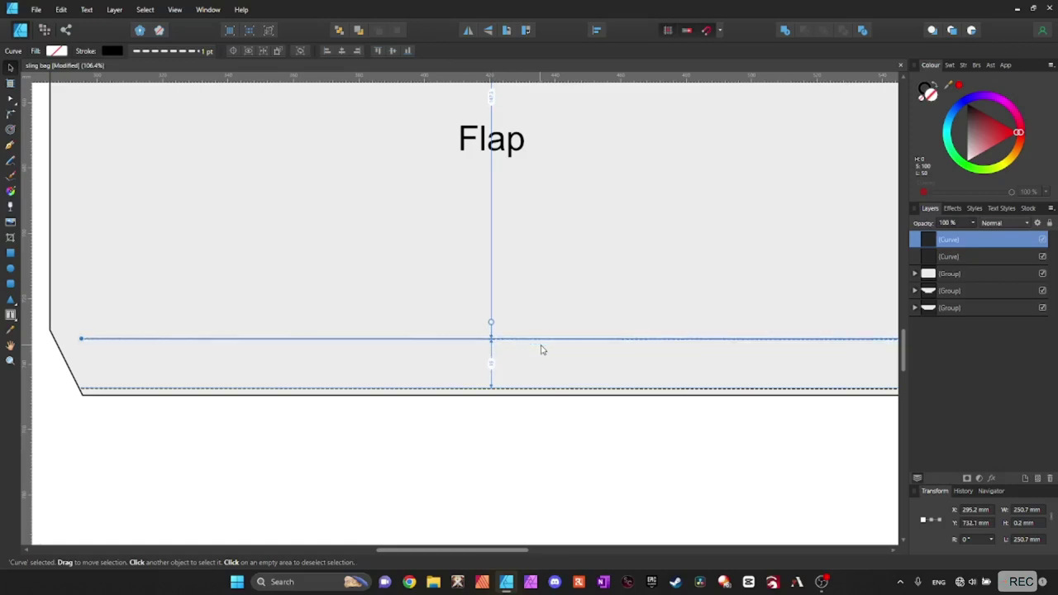
Widen the upper dashed line on both sides toward the Flap's slanted edges, to about 263.4 mm, and clear the selection.
left_click_drag(449, 554, 478, 554)
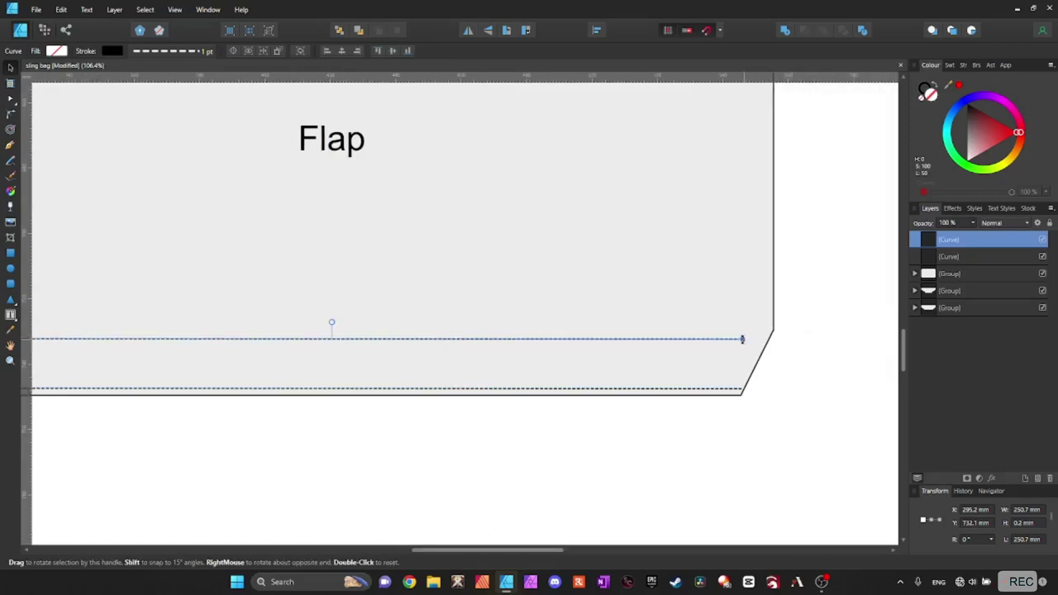
scroll(729, 338, "up", 3)
key("Escape")
left_click(719, 337)
left_click_drag(764, 336, 769, 336)
left_click_drag(549, 551, 485, 551)
scroll(514, 484, "down", 4)
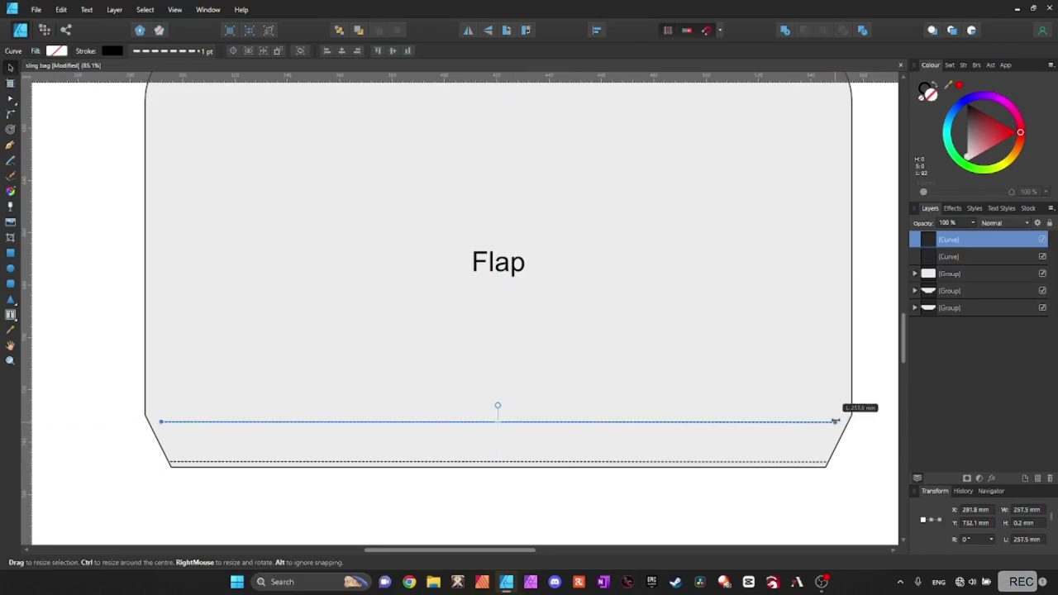
scroll(819, 488, "down", 1)
left_click(815, 499)
Duplicate the Flap's two dashed lines onto the Back panel just beneath its upper edge, at Y 168.5 mm, and clear the selection.
left_click_drag(872, 378, 74, 462)
scroll(617, 289, "up", 1)
scroll(620, 297, "up", 5)
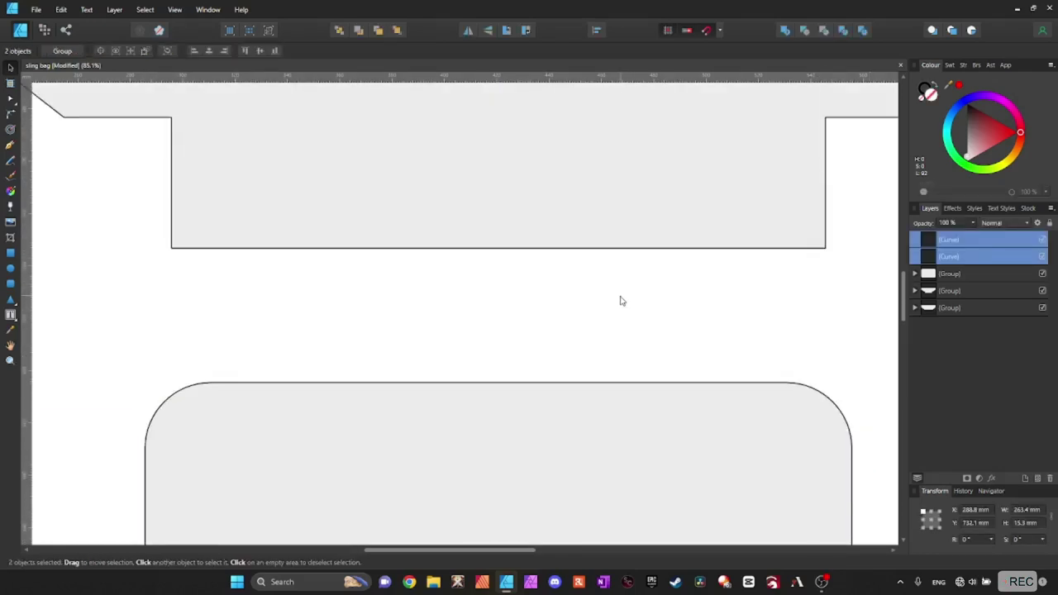
scroll(621, 298, "down", 3)
scroll(622, 296, "up", 2)
key("alt")
left_click_drag(612, 278, 575, 189)
scroll(570, 170, "up", 5)
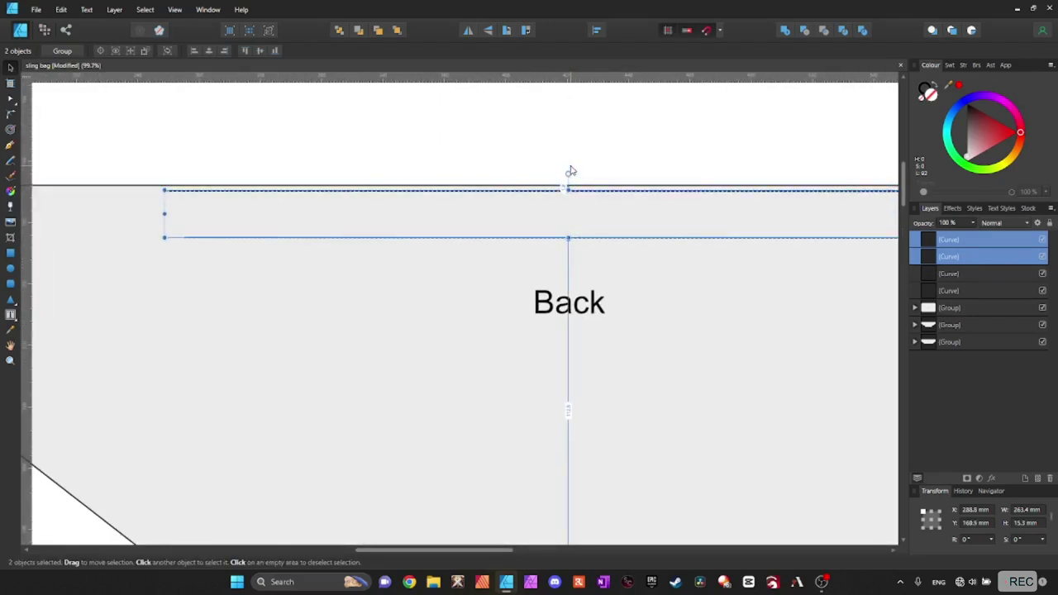
left_click(622, 145)
Select the Flap's two dashed lines together and nudge them up to Y 731.6 mm.
scroll(770, 332, "down", 3)
scroll(703, 451, "down", 1)
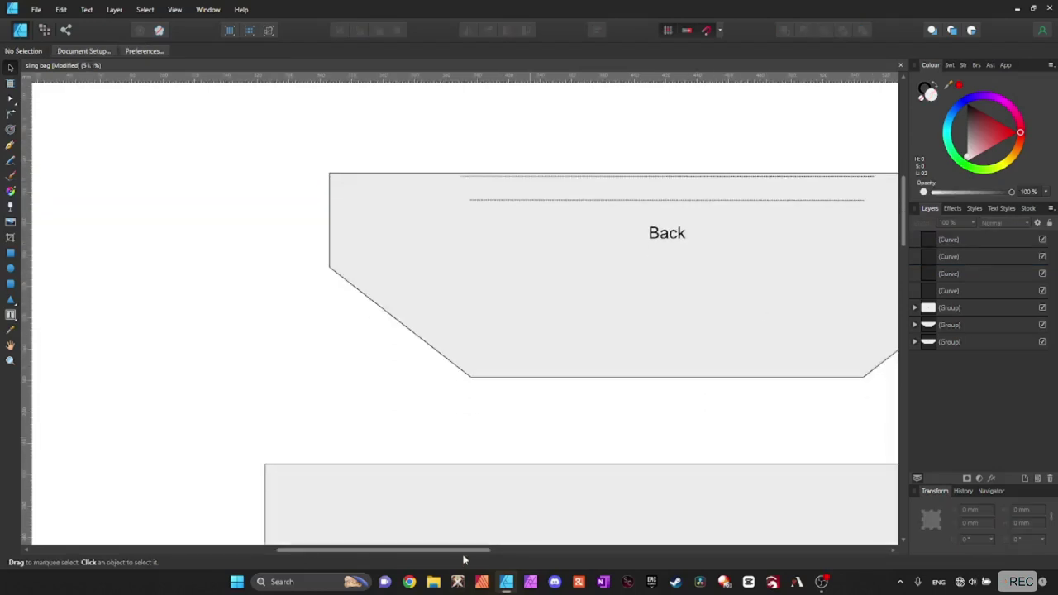
left_click_drag(475, 551, 524, 551)
scroll(556, 454, "down", 4)
scroll(558, 457, "down", 5)
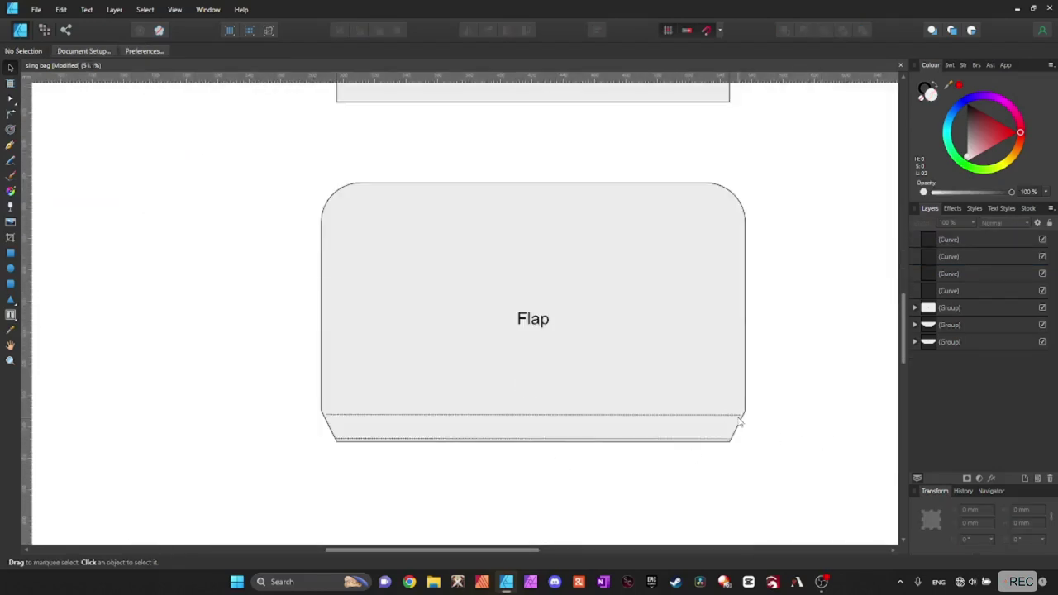
left_click_drag(766, 433, 286, 494)
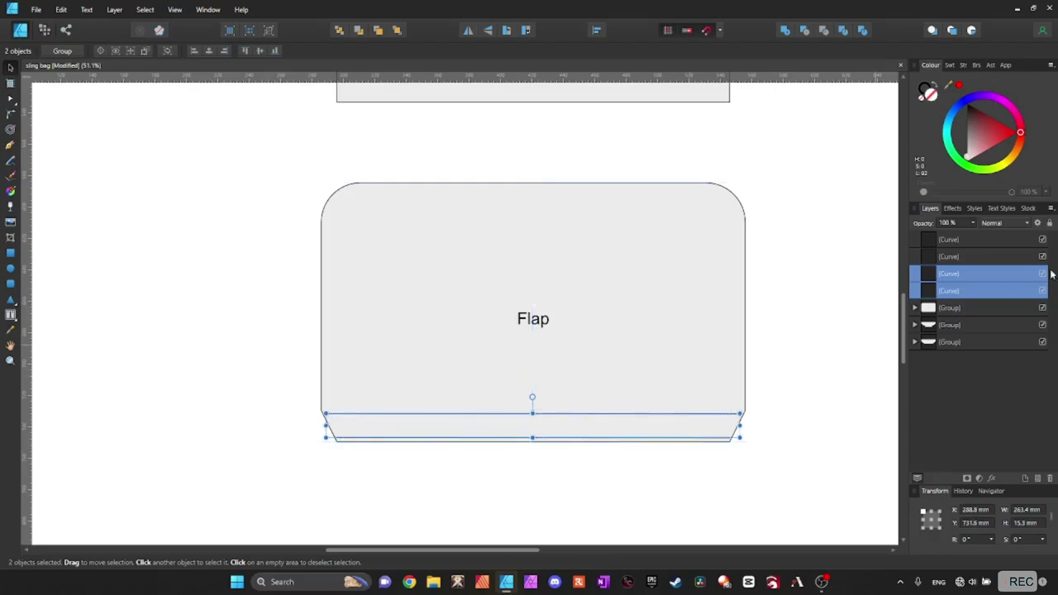
Move the Back panel's two dashed lines down together to Y 170.1 mm and clear the selection.
scroll(692, 248, "up", 10)
left_click_drag(774, 145, 320, 229)
scroll(576, 187, "up", 6)
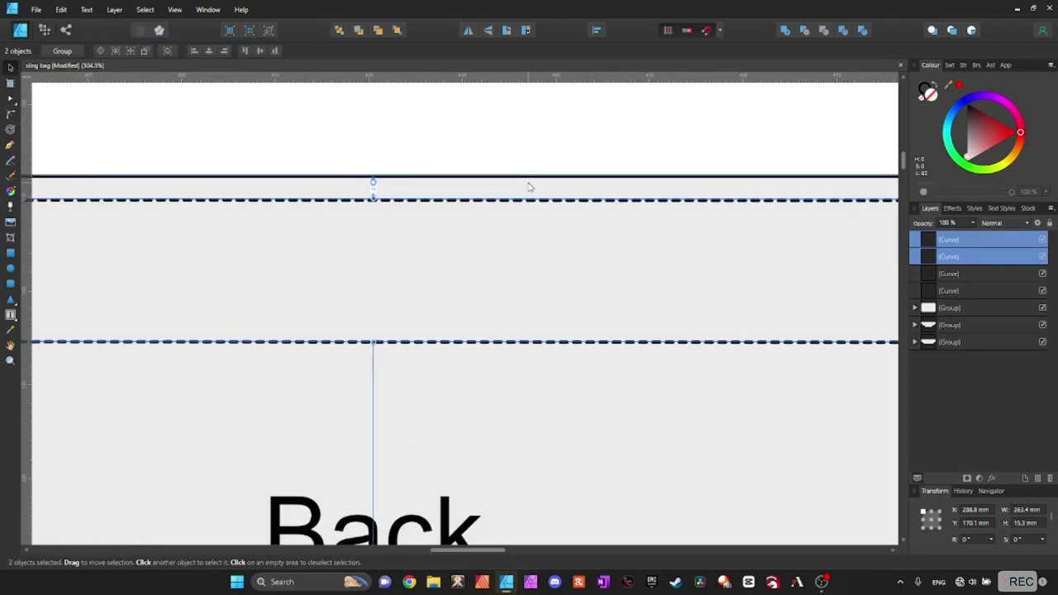
key("Escape")
Add a vertical ruler guide aligned with the Back panel's lower right corner, at about X 545.5 mm.
scroll(748, 295, "down", 9)
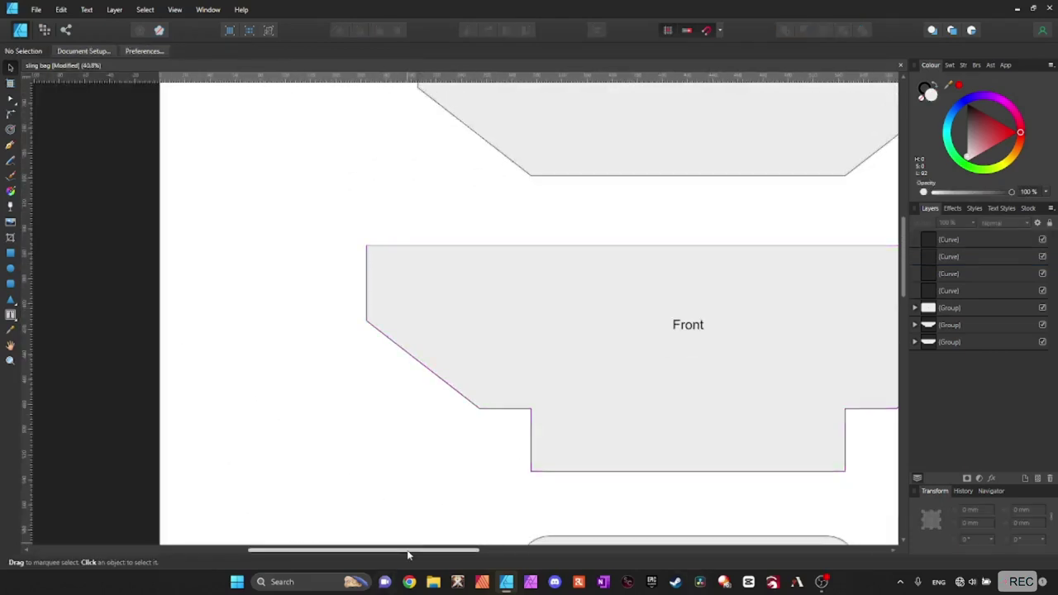
scroll(503, 482, "right", 3)
scroll(503, 482, "down", 5)
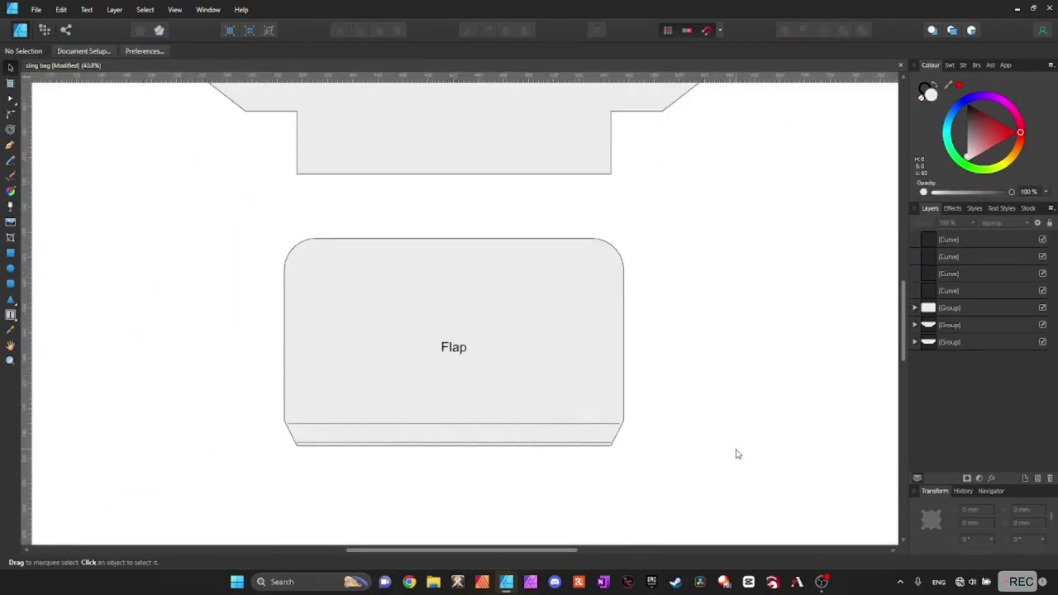
scroll(738, 454, "up", 8)
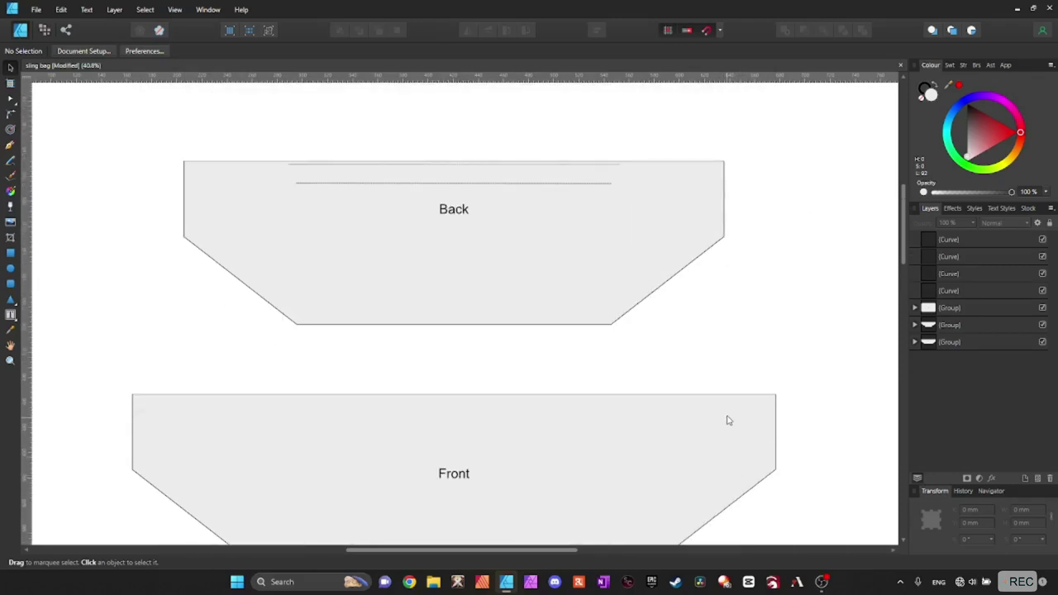
left_click(9, 146)
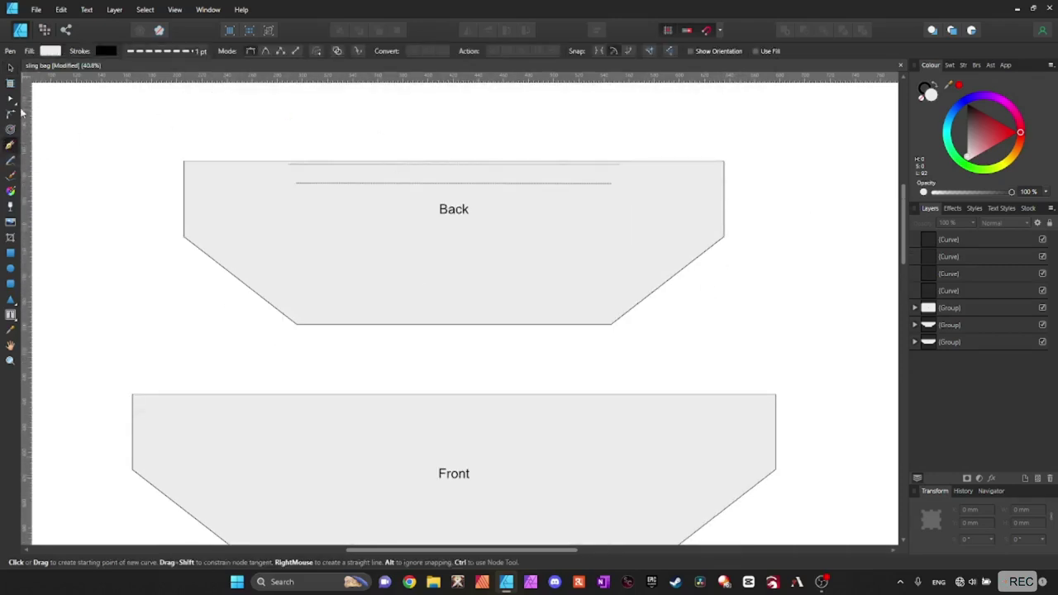
left_click_drag(26, 174, 608, 174)
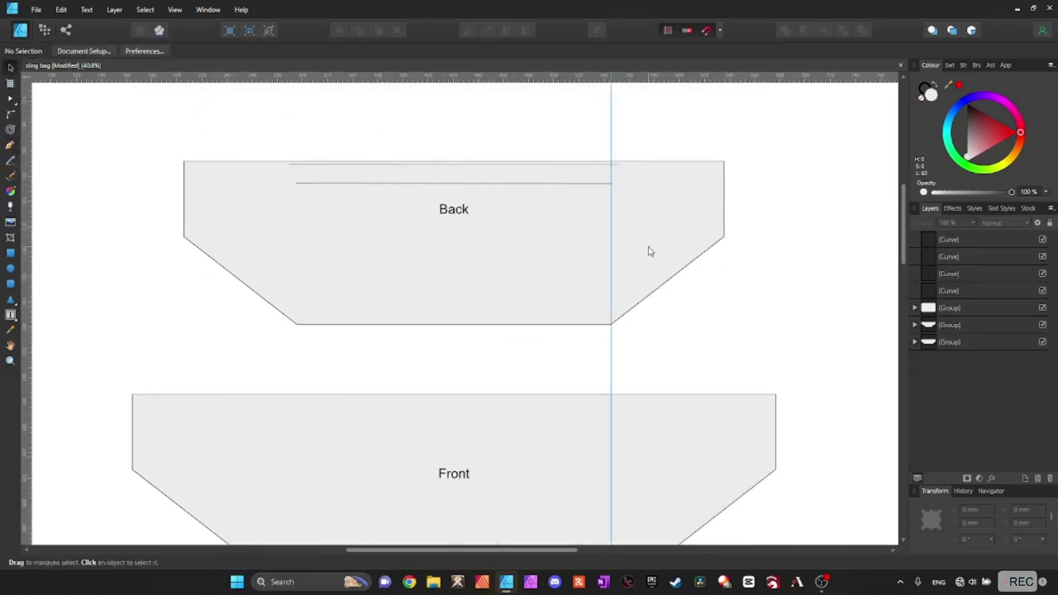
scroll(587, 327, "up", 10)
left_click_drag(603, 351, 592, 356)
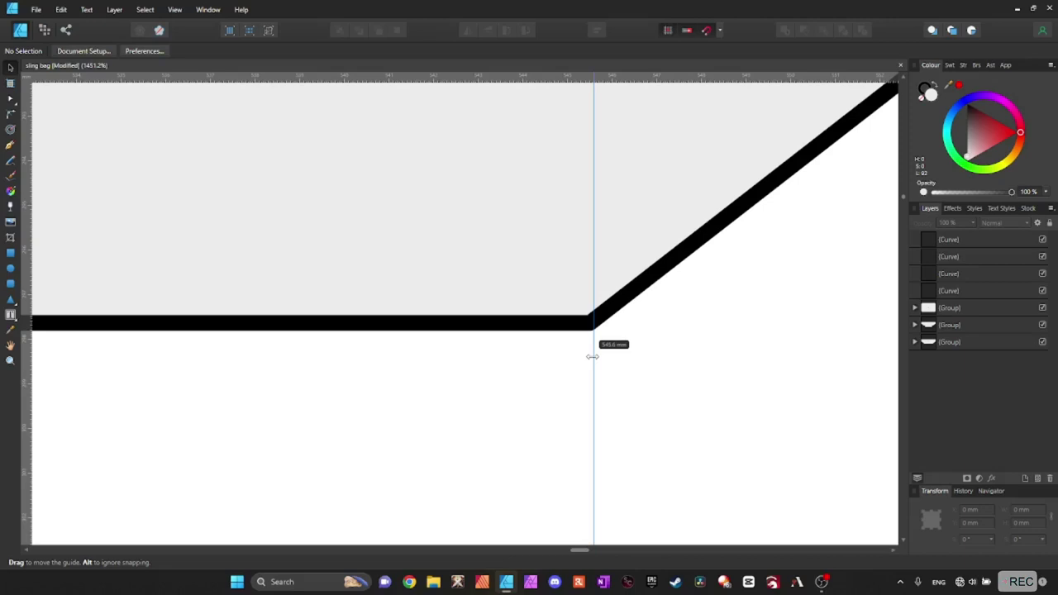
left_click_drag(593, 357, 589, 355)
Draw a vertical dashed Pen line about 127.7 mm long on the guide, spanning the Back panel from upper edge to lower right corner.
scroll(598, 284, "down", 4)
scroll(483, 197, "up", 3)
left_click(10, 145)
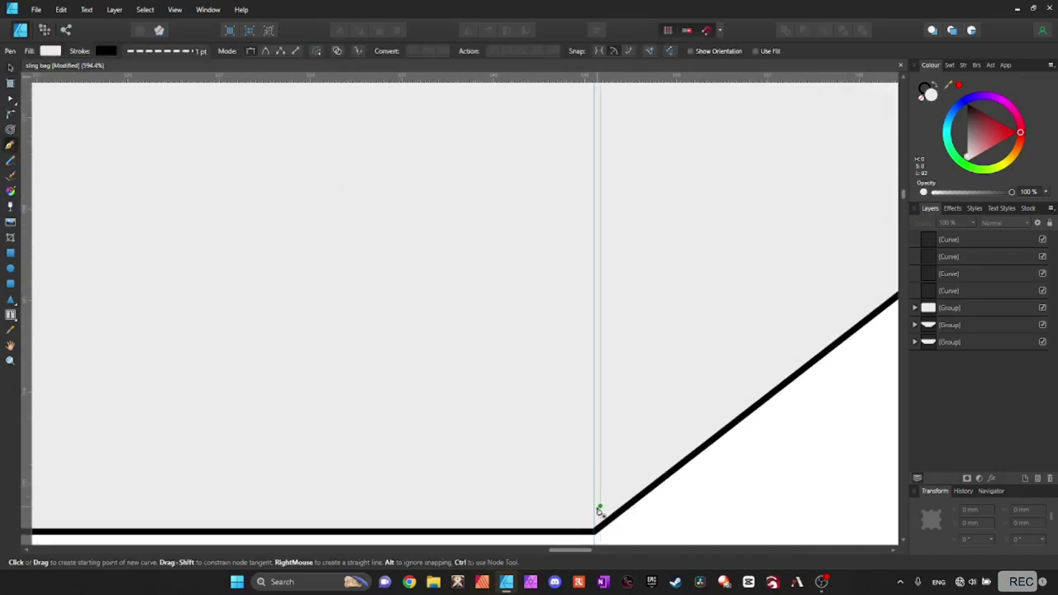
scroll(600, 330, "up", 1)
scroll(607, 314, "up", 3)
scroll(610, 290, "down", 3, "ctrl")
scroll(608, 257, "up", 2)
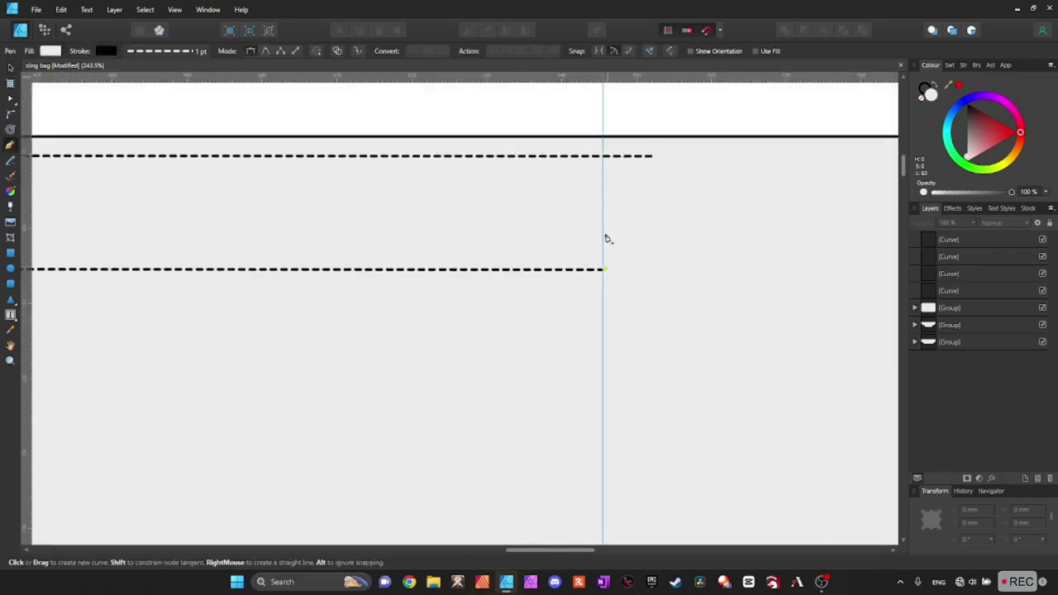
left_click(603, 149)
scroll(662, 283, "down", 4, "ctrl")
scroll(695, 456, "down", 3)
scroll(631, 453, "up", 8, "ctrl")
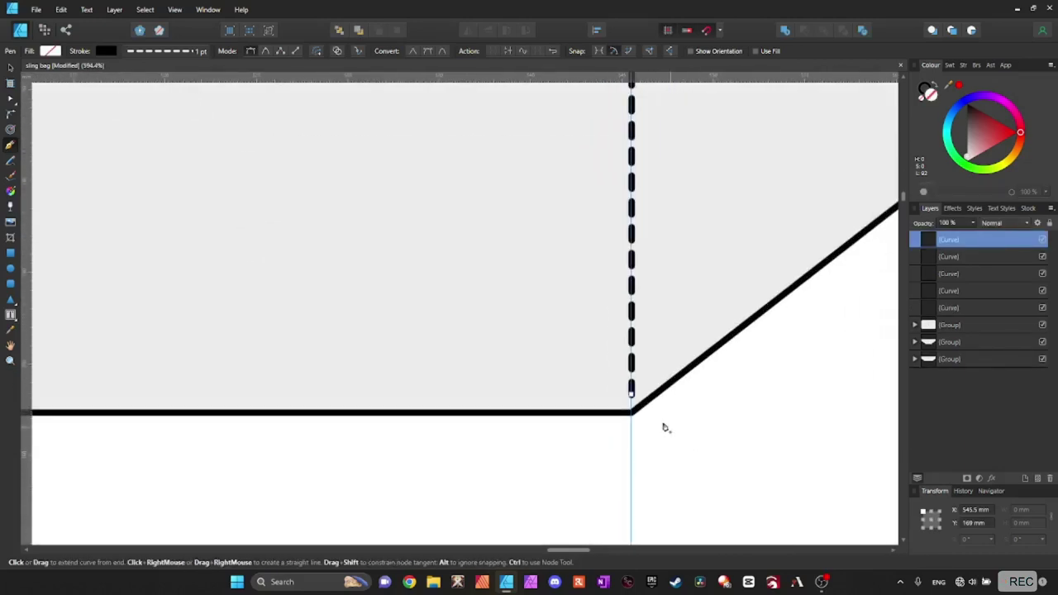
scroll(394, 387, "down", 4, "ctrl")
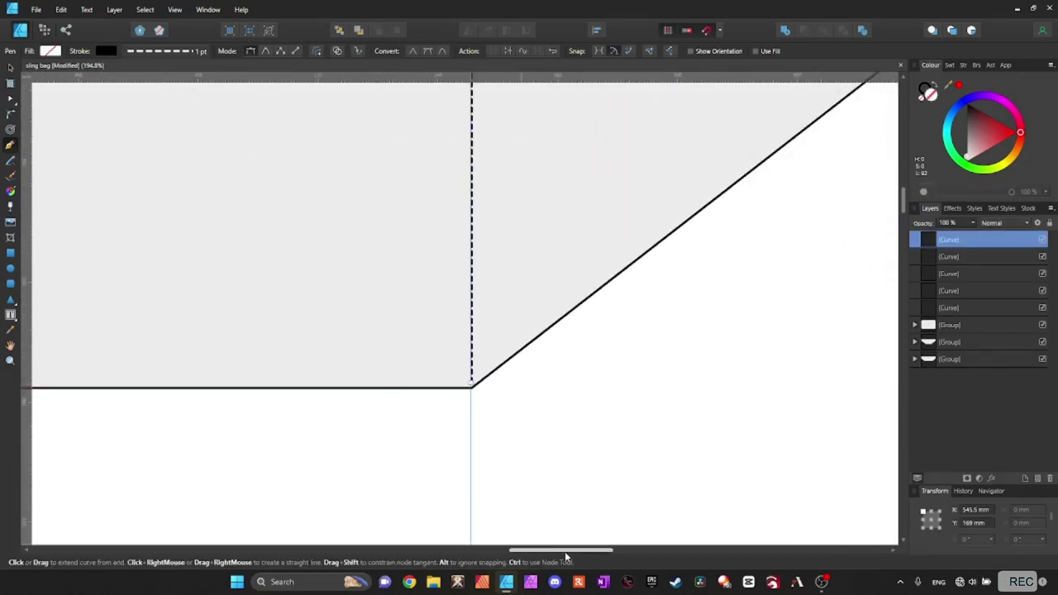
left_click_drag(566, 553, 540, 551)
scroll(498, 466, "down", 3, "ctrl")
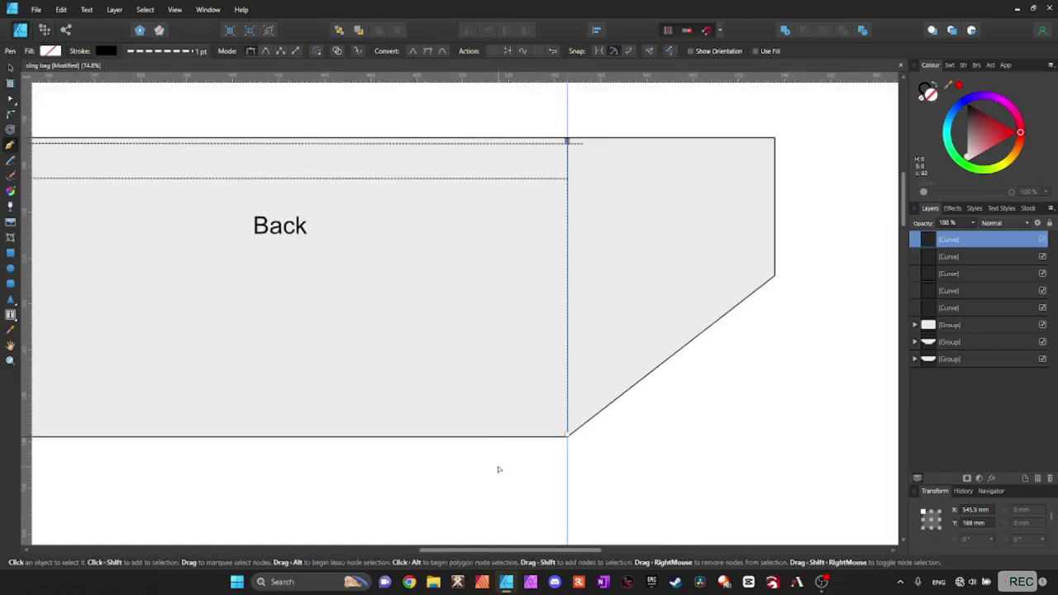
Duplicate the vertical dashed line to the Back panel's lower left corner, at X 295.6 mm.
left_click(10, 67)
left_click_drag(567, 276, 1, 280, "ctrl")
scroll(107, 279, "left", 3)
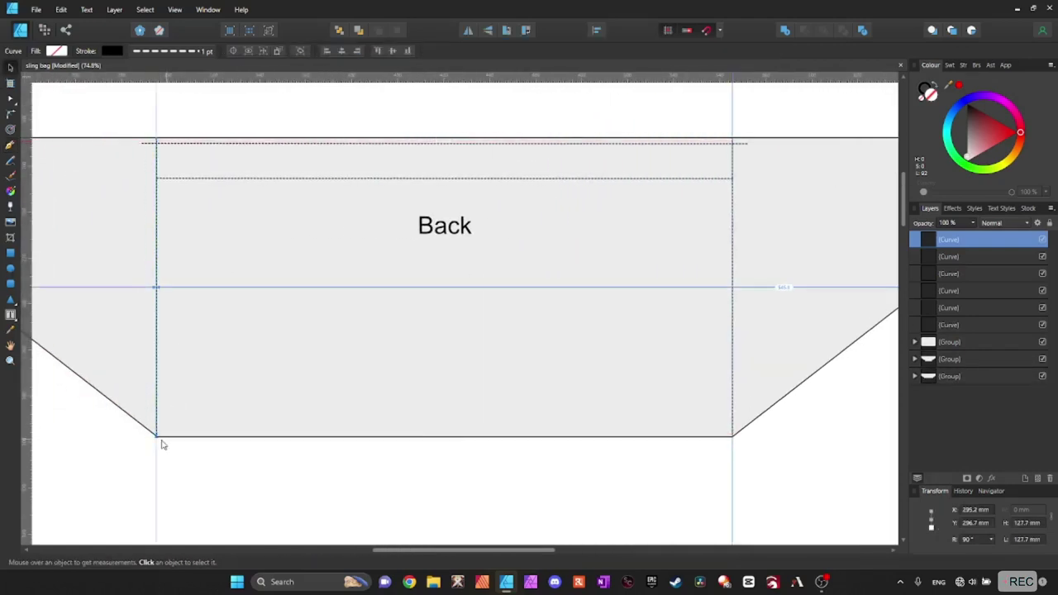
scroll(163, 439, "up", 8, "ctrl")
left_click_drag(167, 387, 177, 378)
scroll(158, 435, "up", 4, "ctrl")
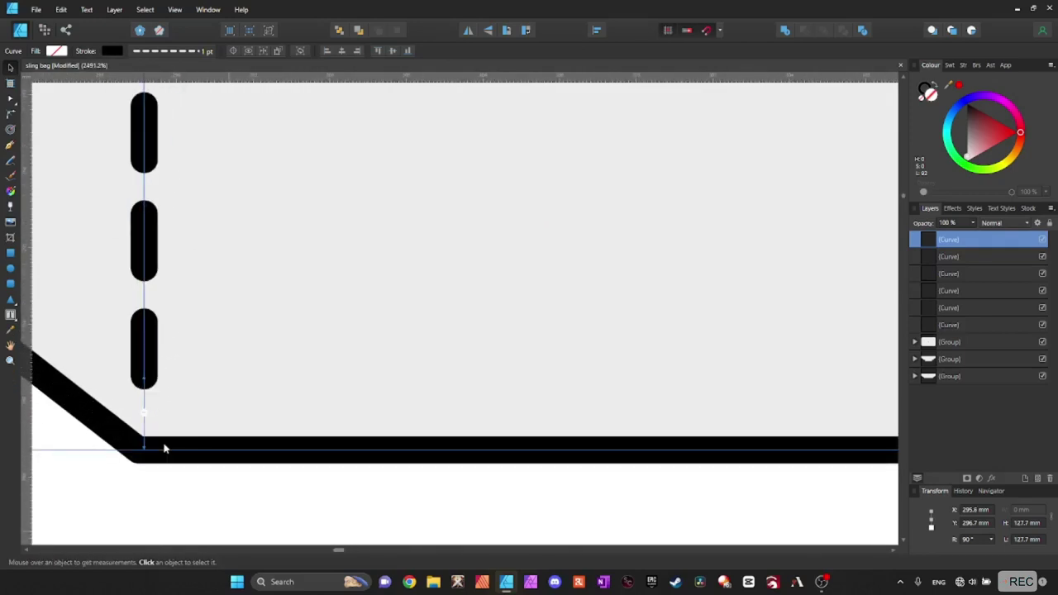
Shorten the Back panel's lower horizontal dashed line equally on both sides to about 244.9 mm, inside the vertical dashed lines.
left_click_drag(339, 551, 411, 554)
scroll(501, 419, "down", 7)
scroll(347, 440, "up", 5)
scroll(455, 416, "down", 10)
scroll(511, 166, "up", 6)
scroll(466, 400, "down", 4)
left_click_drag(490, 552, 560, 552)
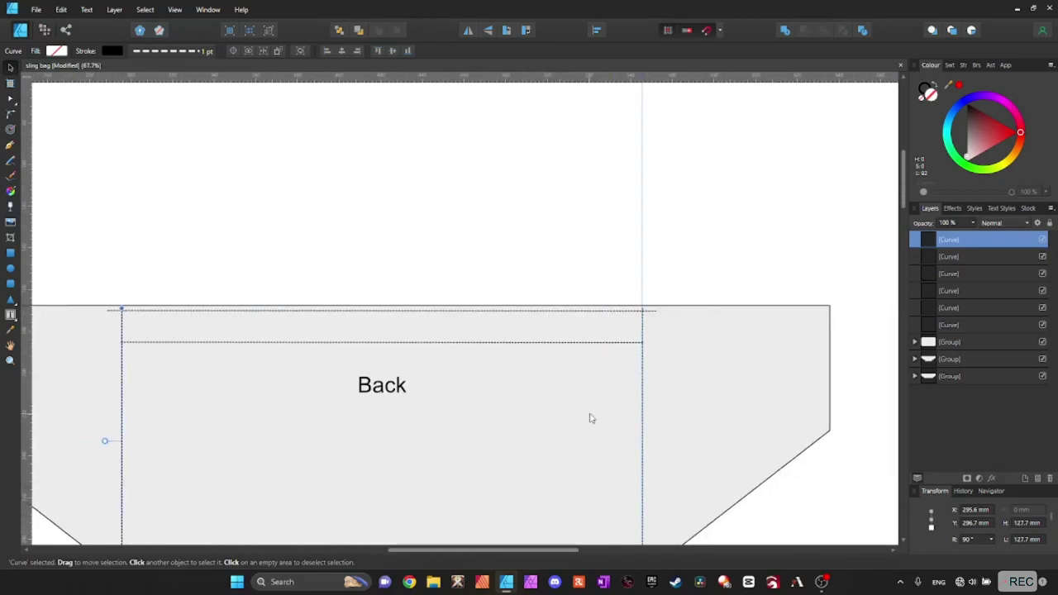
scroll(591, 406, "up", 5)
scroll(571, 393, "down", 5)
scroll(138, 357, "up", 3)
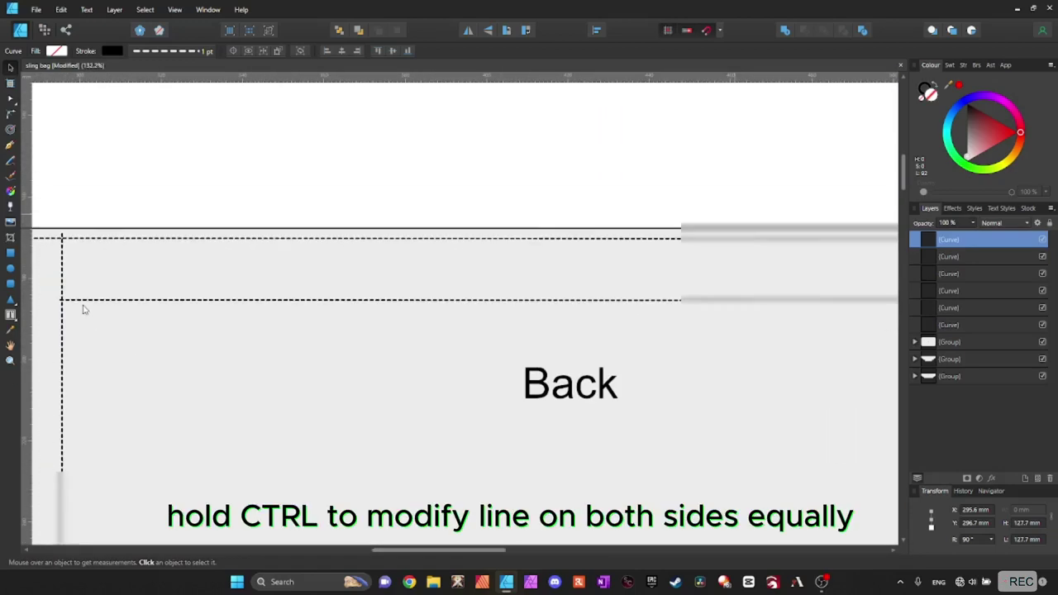
scroll(501, 305, "down", 3)
left_click(502, 304)
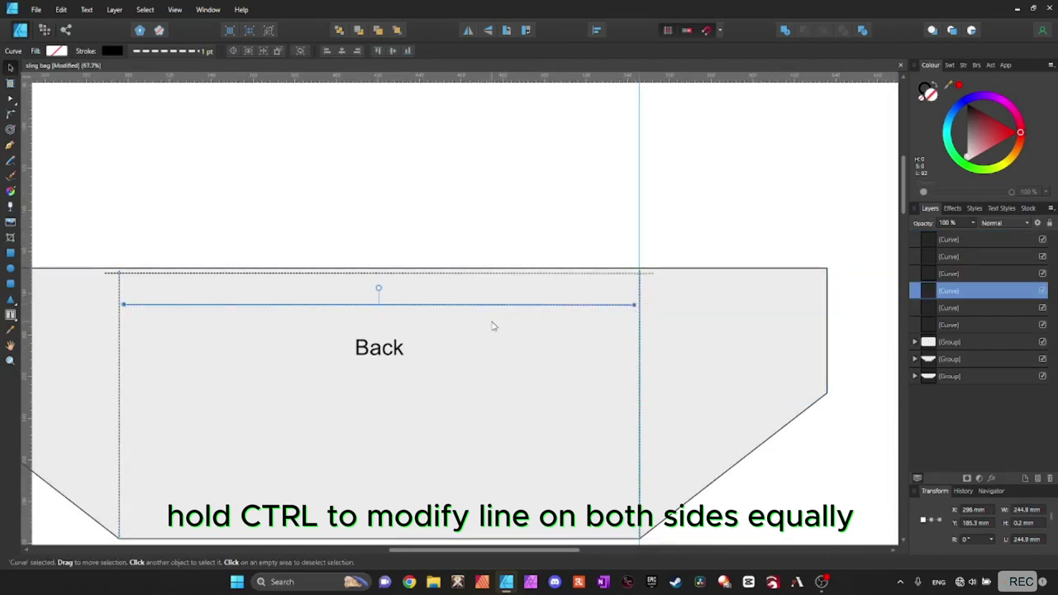
Shorten the Flap panel's lower dashed line equally on both sides to about 244.9 mm.
scroll(567, 344, "down", 5)
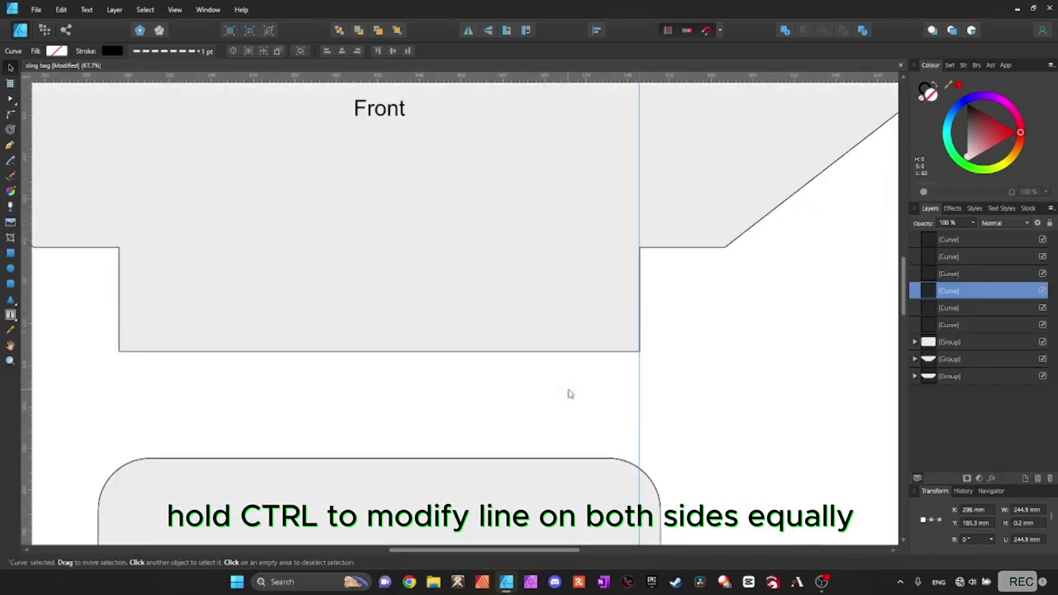
scroll(570, 394, "down", 5)
left_click(642, 450)
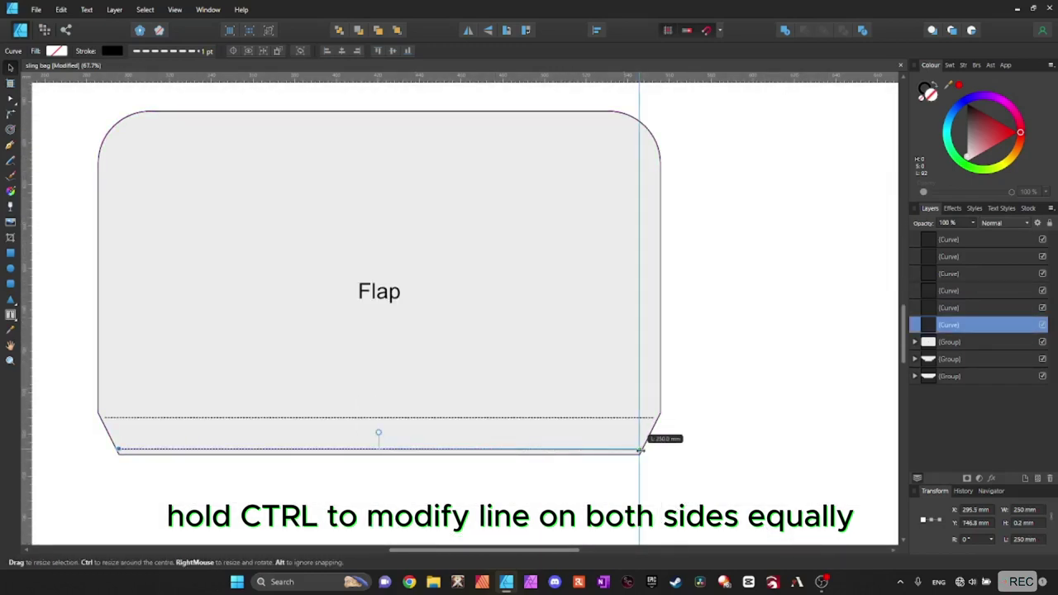
scroll(663, 375, "down", 6)
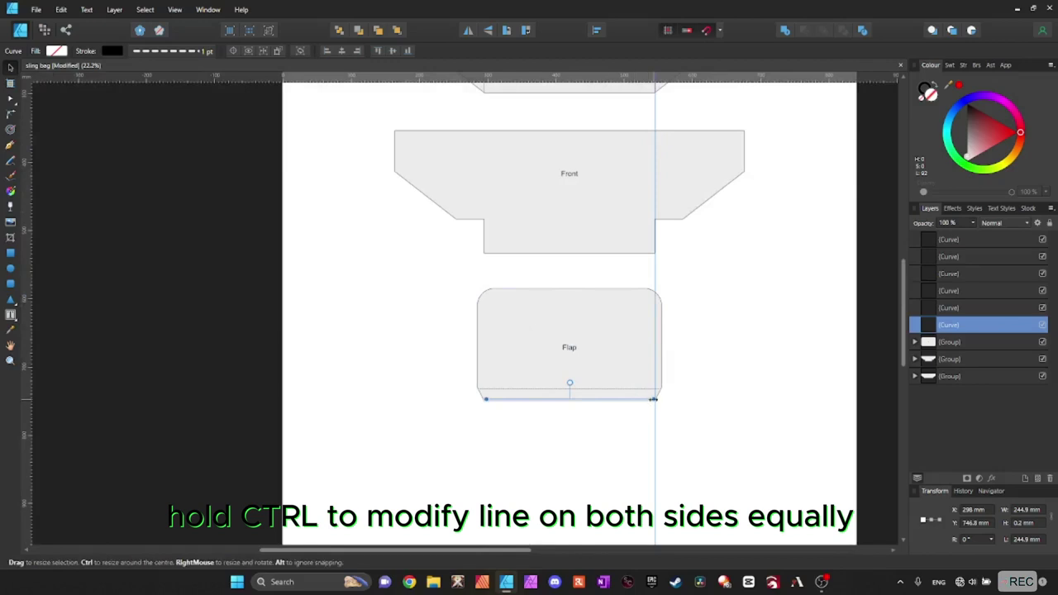
Lengthen the Back panel's uppermost horizontal dashed line equally on both sides to about 424.9 mm.
scroll(651, 400, "up", 3)
scroll(637, 496, "up", 10)
scroll(610, 345, "down", 12)
scroll(630, 286, "up", 6)
scroll(518, 323, "down", 1)
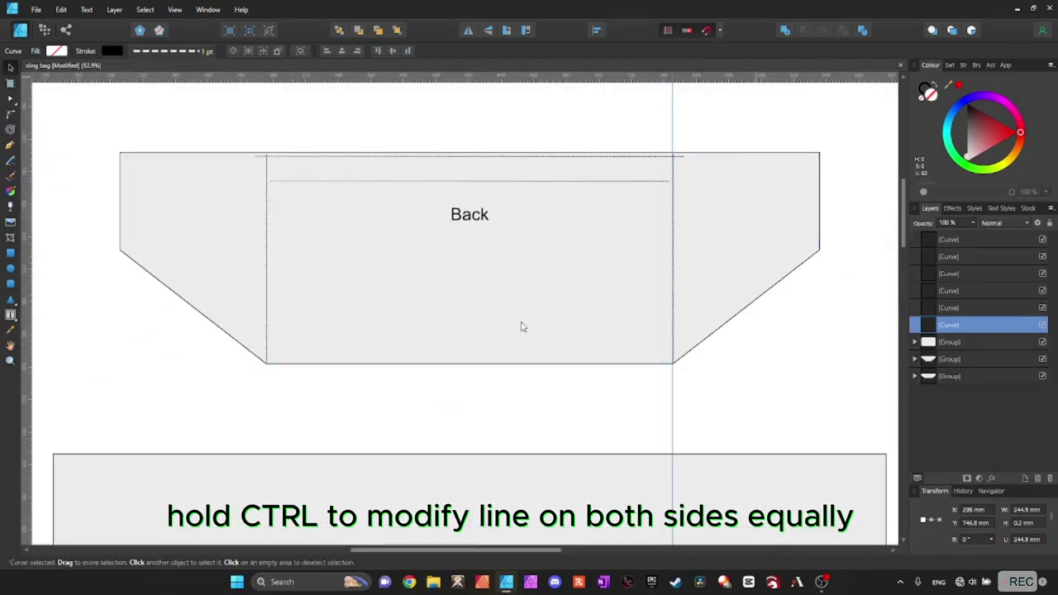
scroll(686, 159, "up", 4)
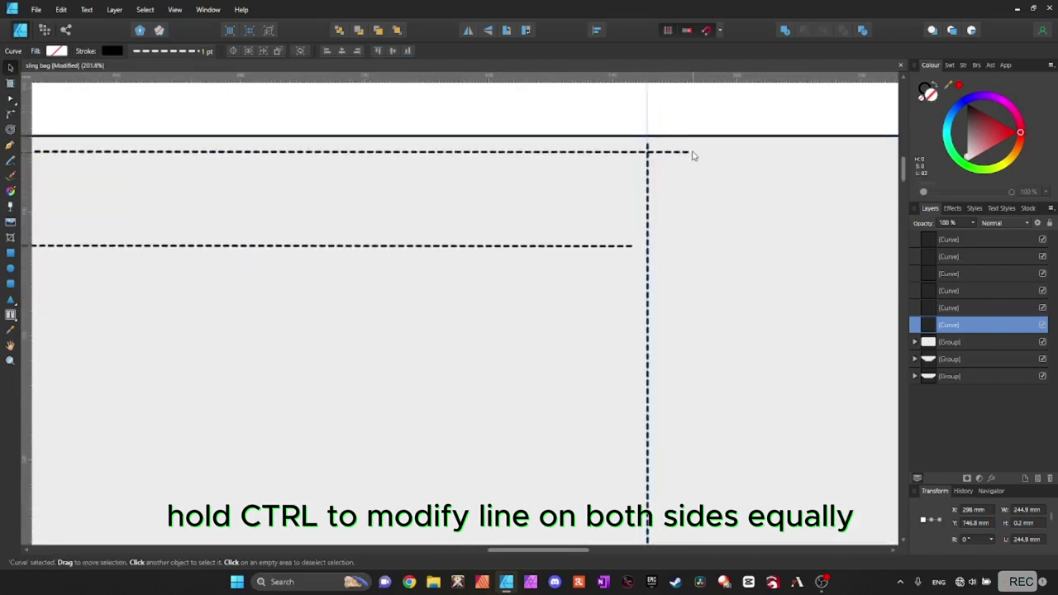
scroll(690, 156, "down", 3)
left_click(690, 154)
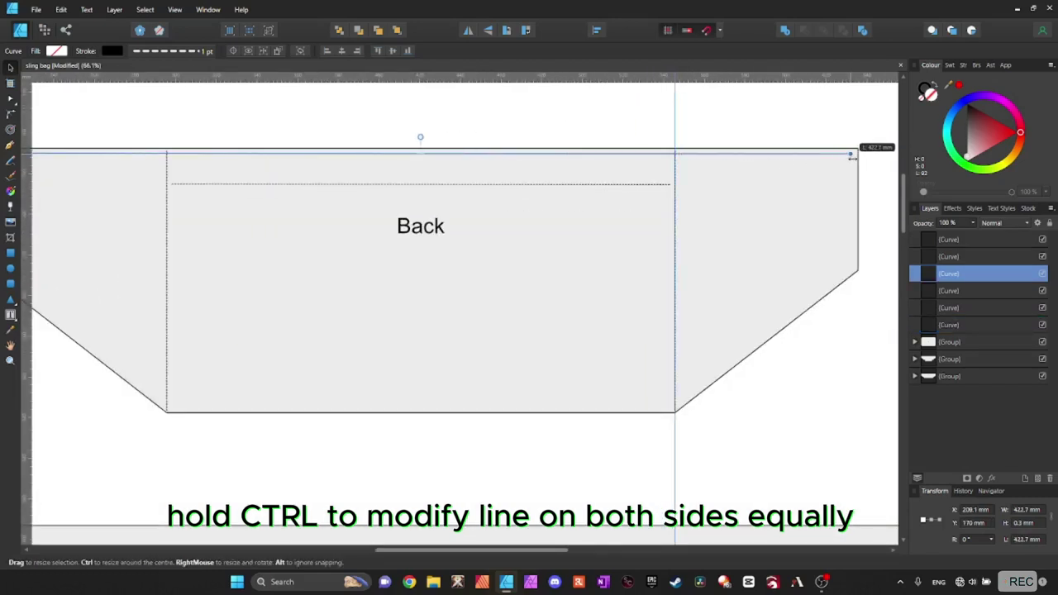
left_click_drag(535, 552, 490, 554)
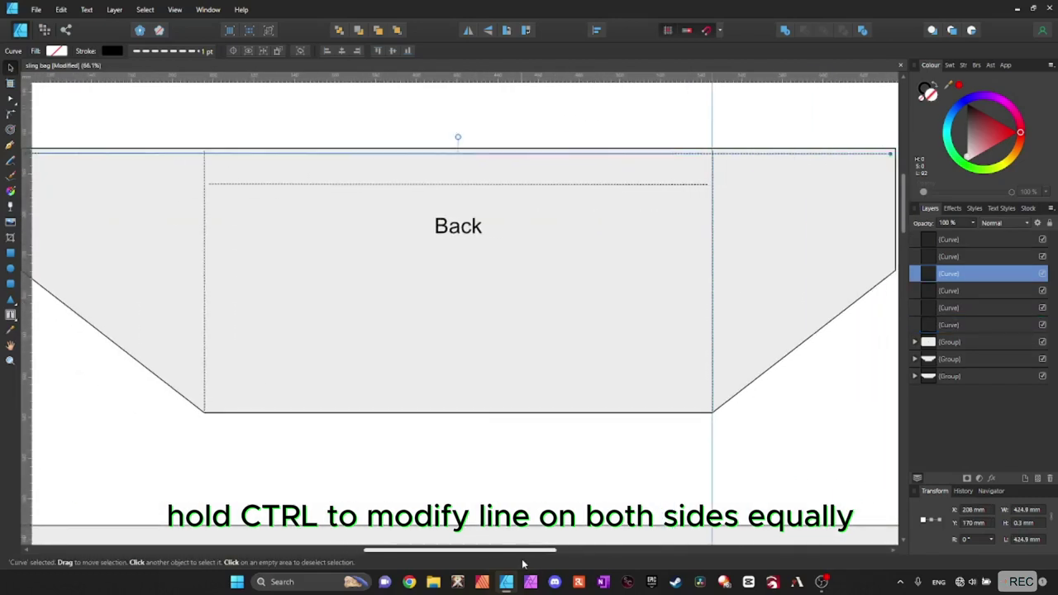
Draw a slanted dashed Pen line about 108.9 mm long just inside the Back panel's lower left sloping edge.
scroll(518, 560, "left", 2)
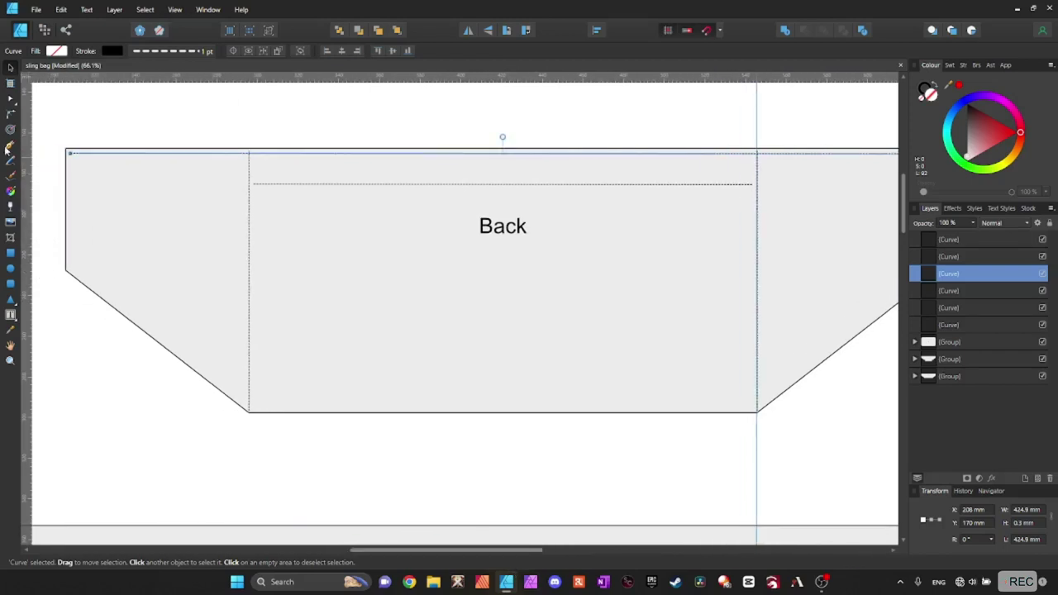
left_click(10, 146)
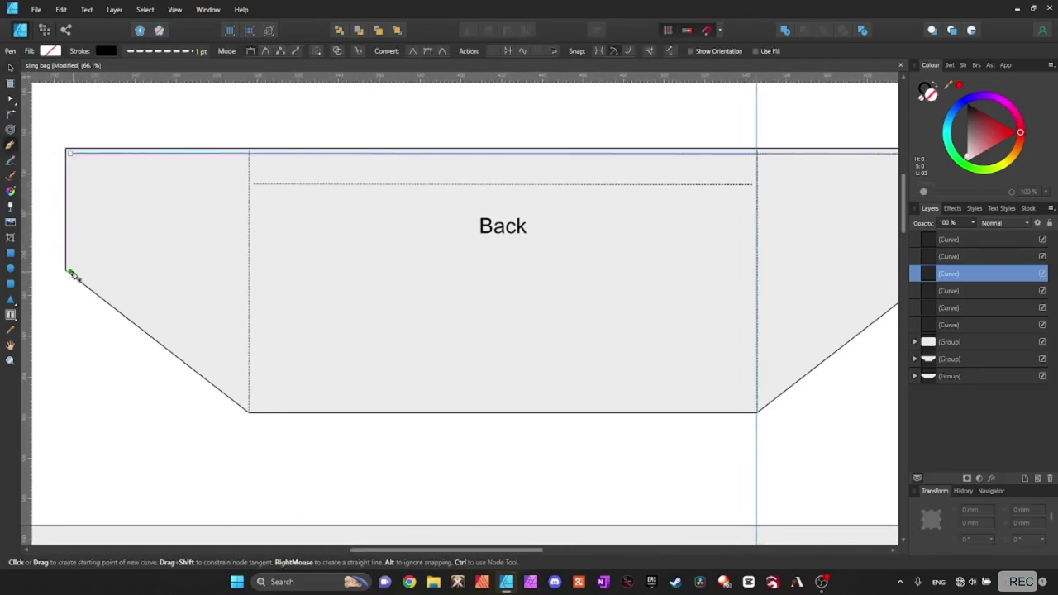
left_click(246, 403)
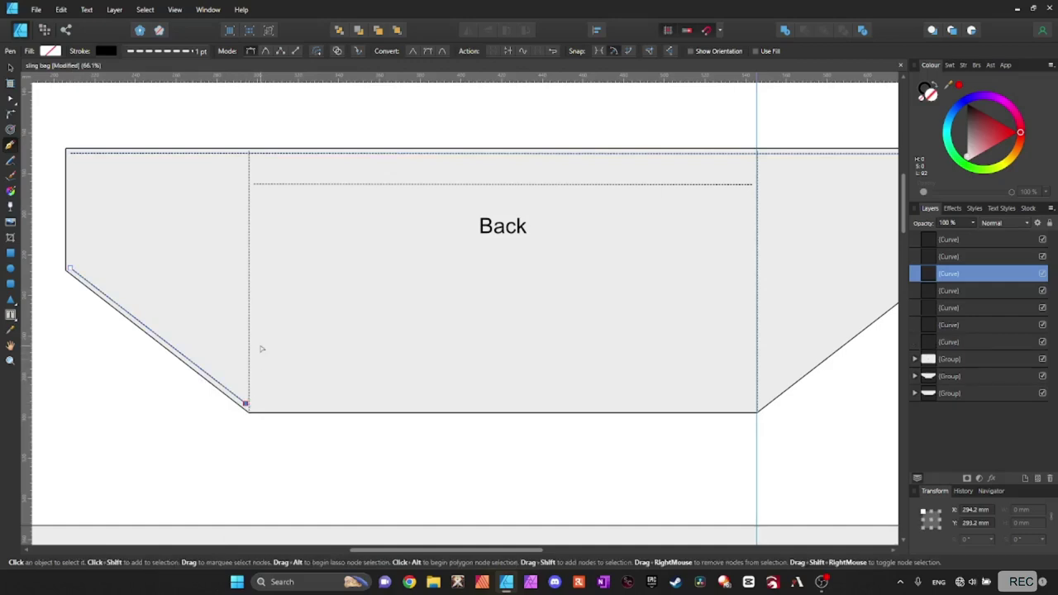
Duplicate the slanted dashed line, flip the copy horizontally and place it along the Back panel's lower right sloping edge.
key("ctrl+j")
key("v")
left_click_drag(128, 315, 833, 351)
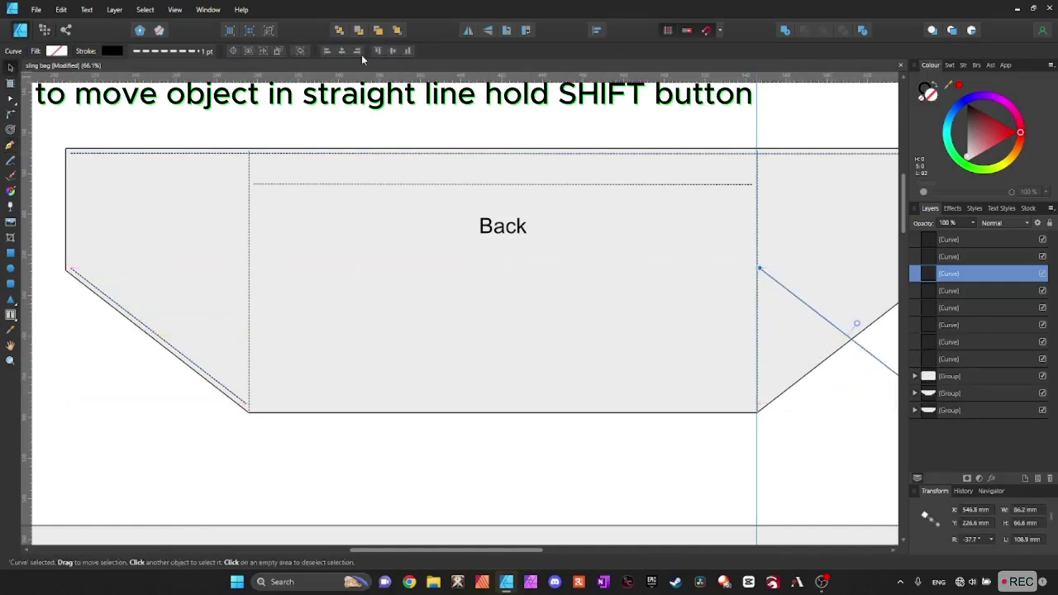
left_click(469, 31)
left_click_drag(405, 555, 442, 554)
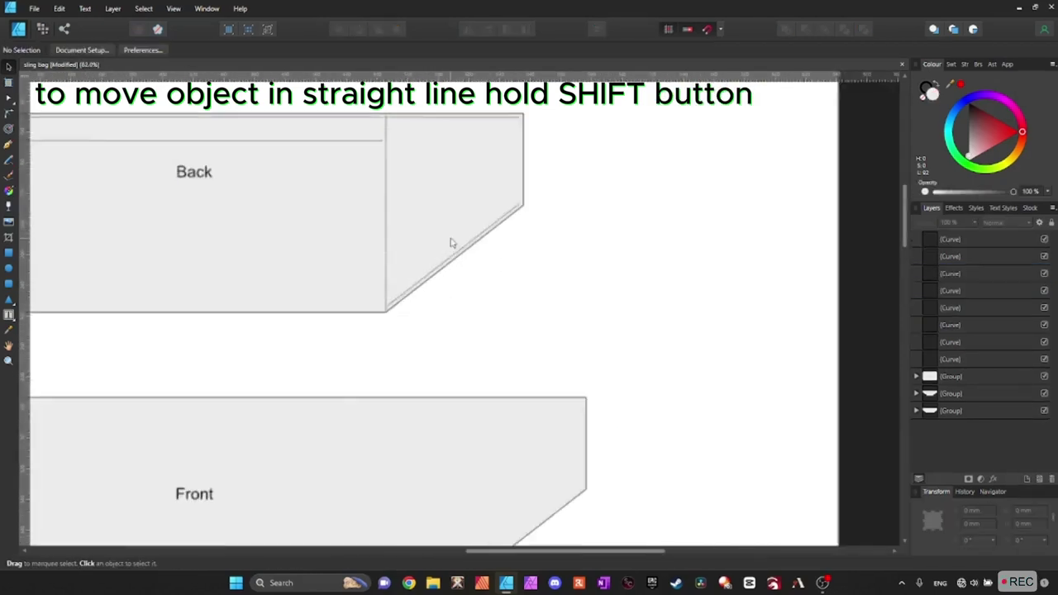
Duplicate the Back panel's right vertical and slanted dashed lines together onto the Front panel's right wing, at X 586.3 mm.
scroll(451, 240, "up", 1)
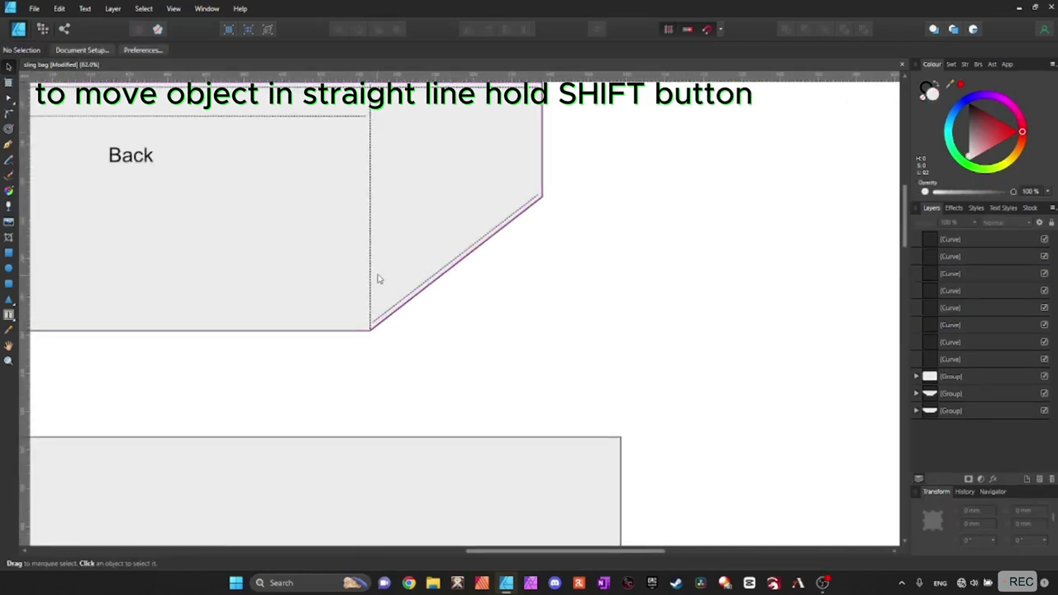
left_click(371, 267)
left_click(440, 272, "alt")
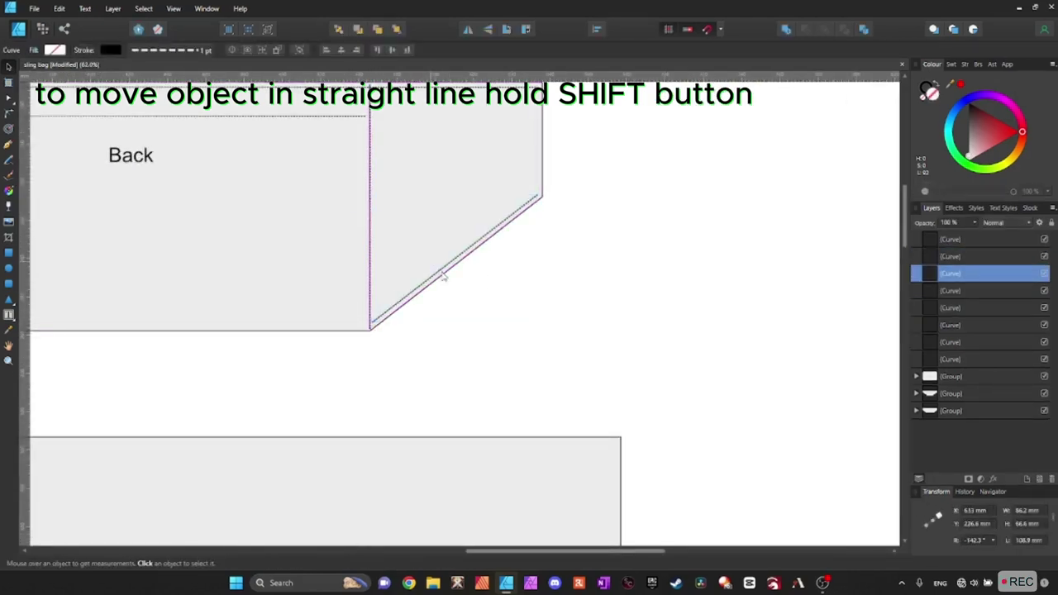
left_click(371, 236, "shift")
scroll(444, 319, "down", 3)
scroll(468, 323, "down", 2)
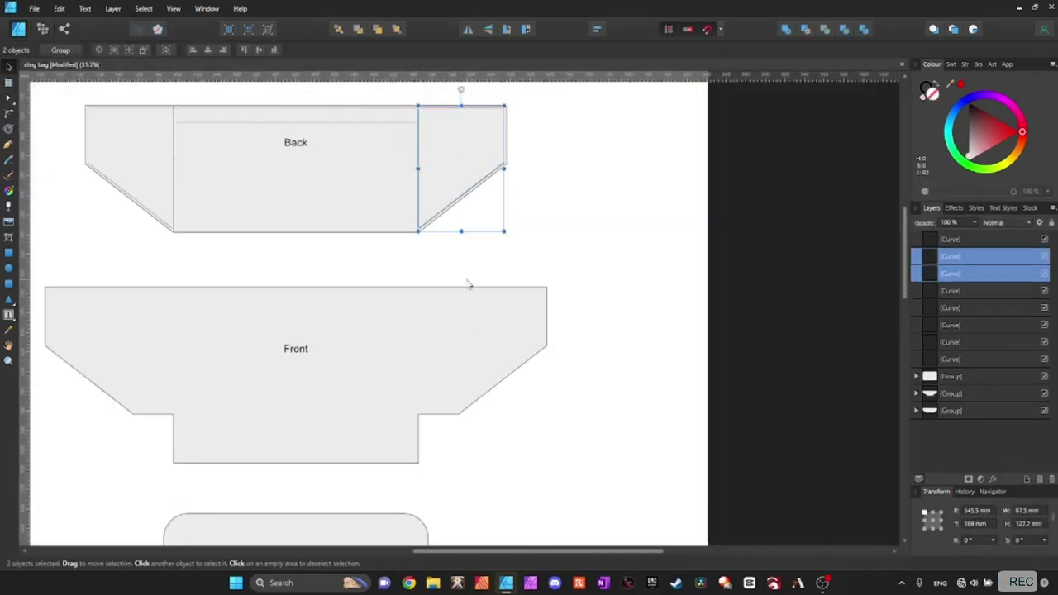
left_click_drag(422, 165, 461, 349)
scroll(492, 302, "up", 6)
scroll(475, 310, "down", 2)
scroll(444, 439, "down", 1)
scroll(422, 509, "up", 4)
scroll(401, 507, "up", 2)
left_click_drag(359, 427, 337, 447)
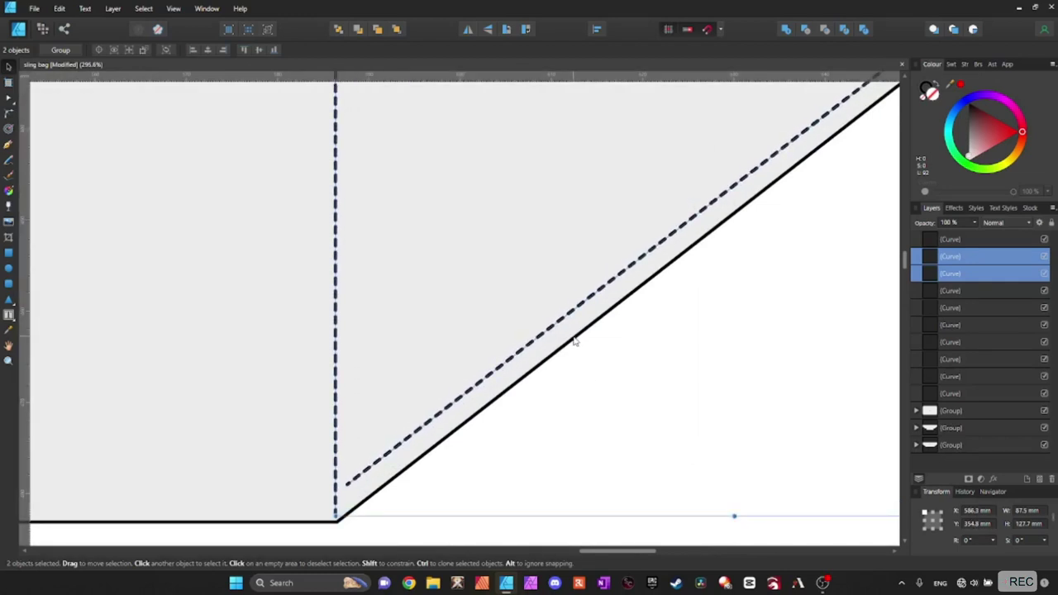
Fine-tune the vertical position of the two copied dashed lines on the Front panel's right wing to Y 354.6 mm.
scroll(499, 237, "up", 10)
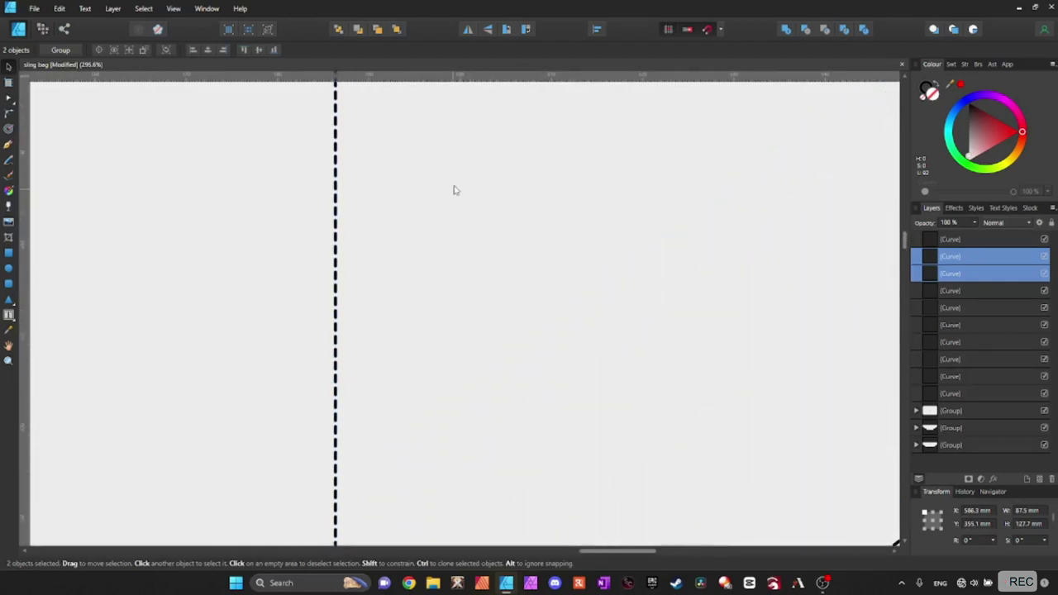
scroll(737, 331, "down", 2)
scroll(756, 430, "down", 3)
scroll(775, 419, "down", 3)
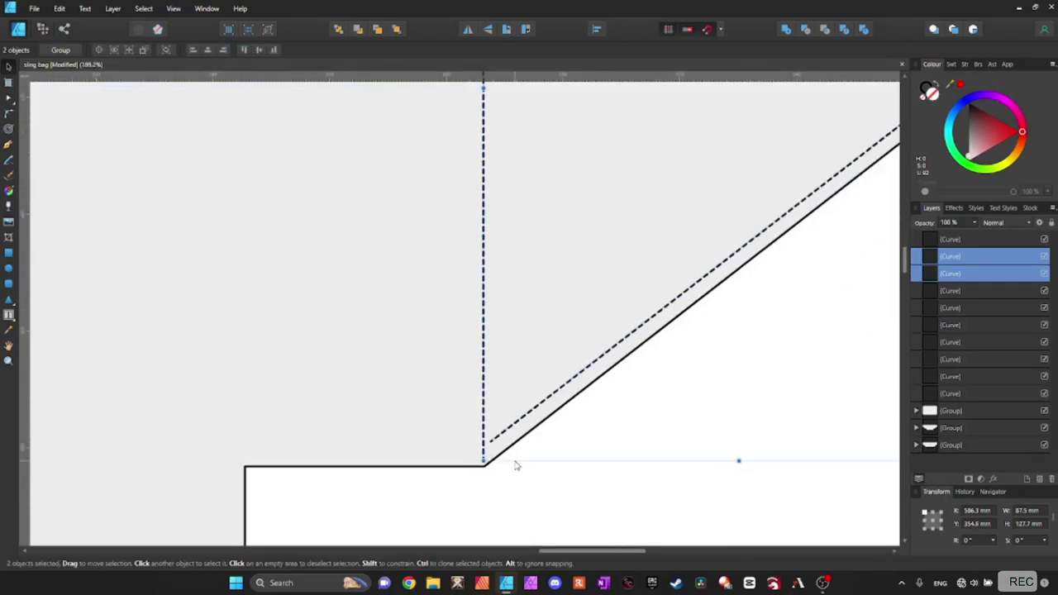
scroll(336, 454, "right", 5)
scroll(215, 468, "down", 4)
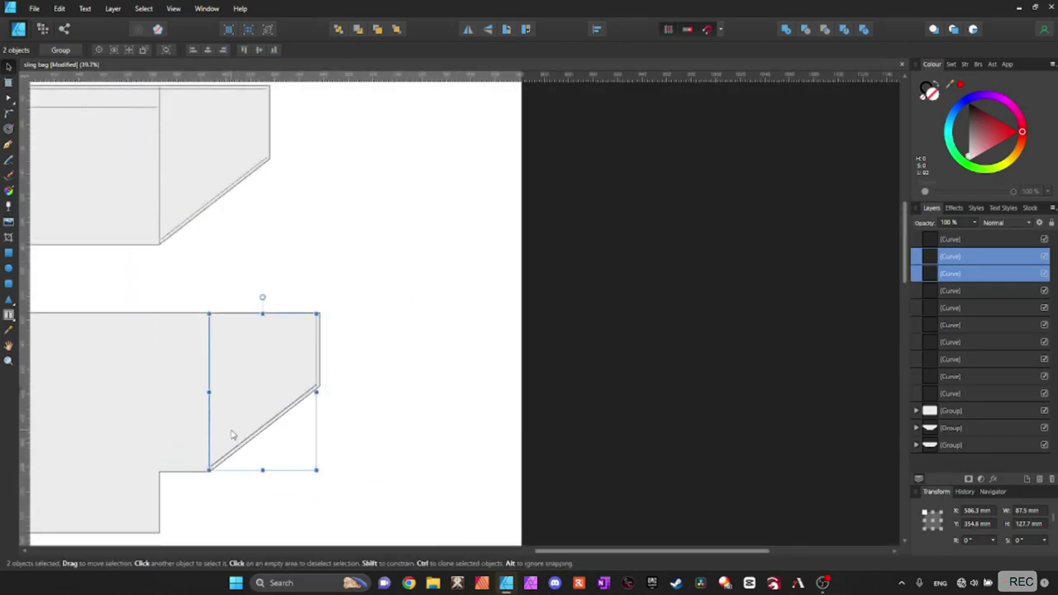
scroll(227, 438, "up", 6)
scroll(567, 466, "left", 4)
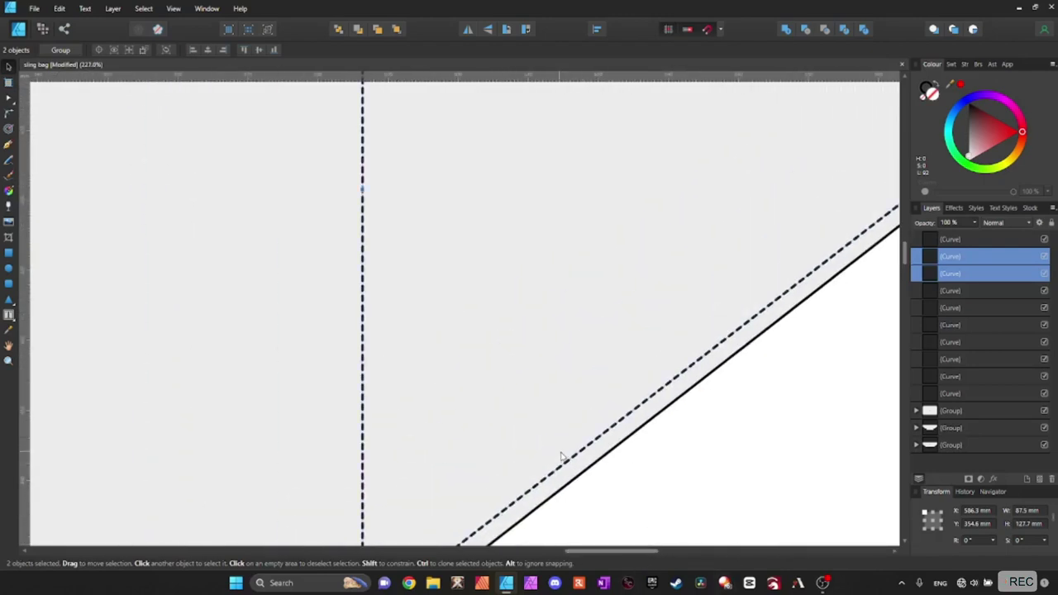
scroll(529, 430, "down", 3)
Duplicate the Front panel's right vertical and slanted dashed lines, flip the copies horizontally and align them on the left wing at X 254.5 mm.
left_click(495, 374)
scroll(653, 525, "down", 5)
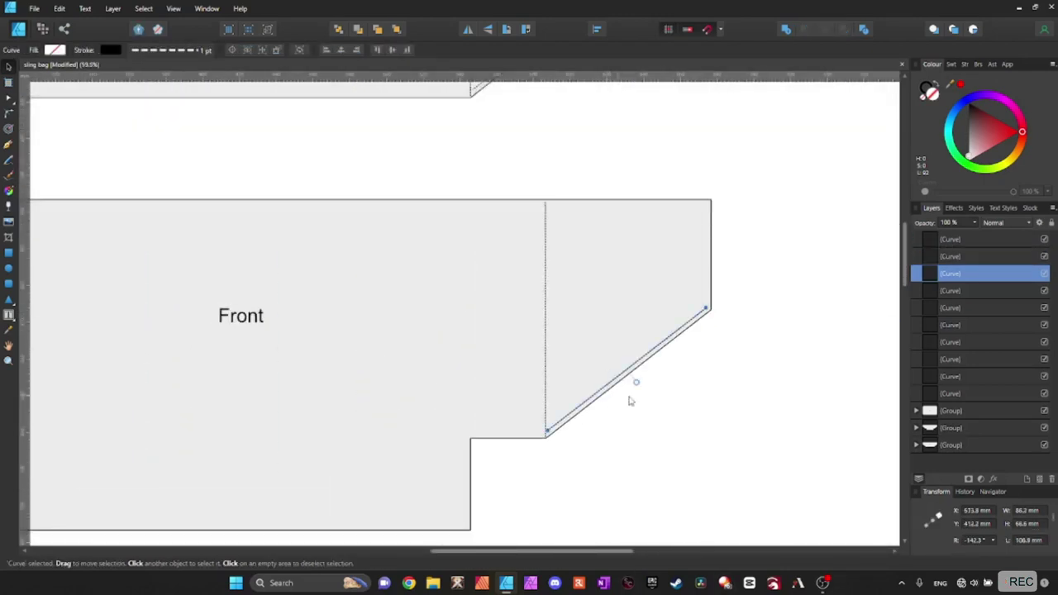
left_click_drag(787, 482, 496, 207)
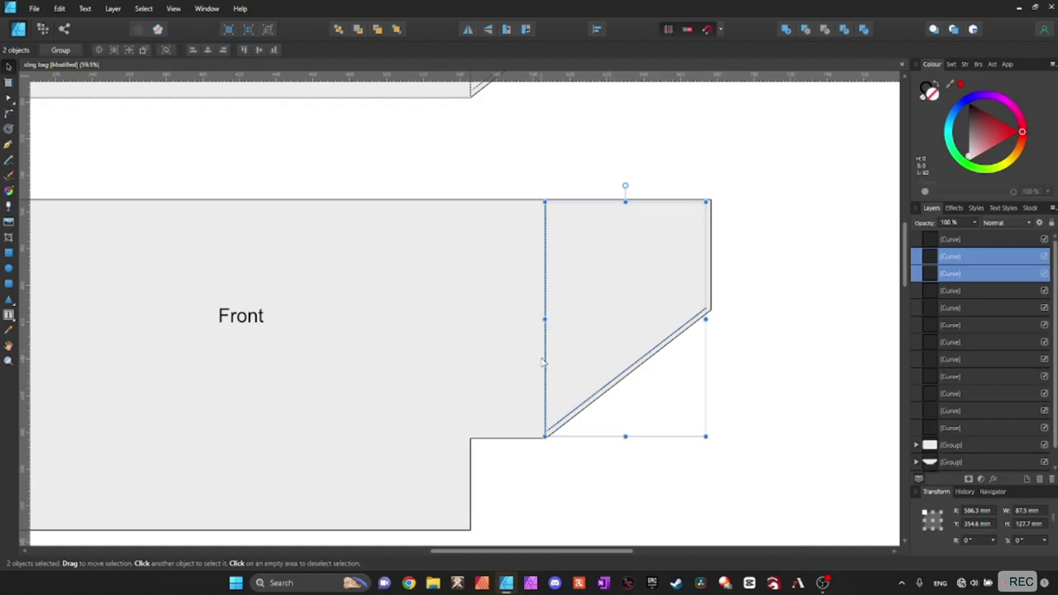
left_click_drag(612, 331, 54, 330)
left_click(467, 30)
scroll(205, 436, "up", 8)
left_click_drag(219, 382, 202, 381)
scroll(259, 454, "down", 9)
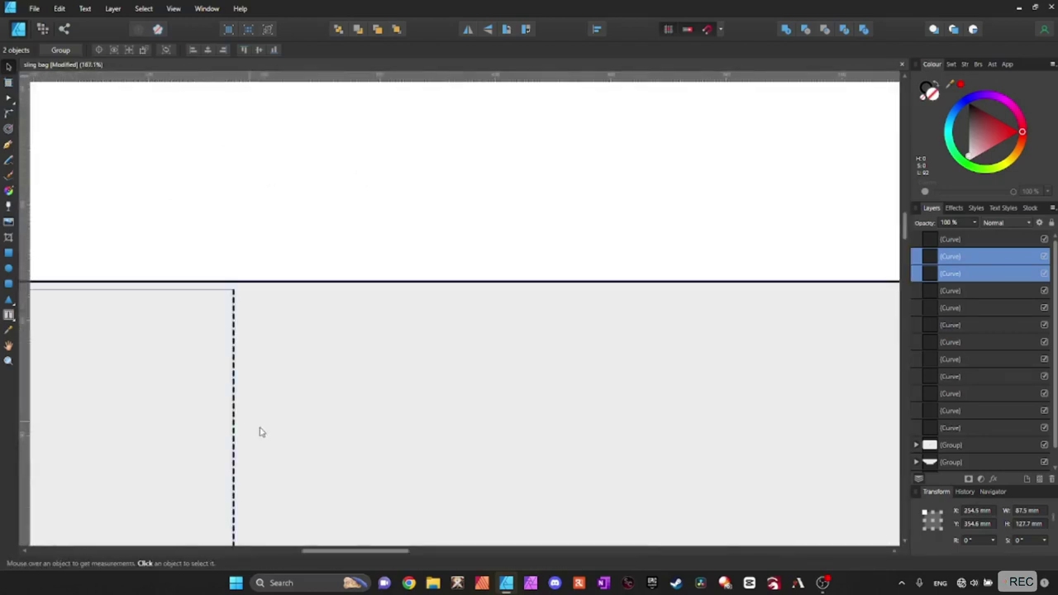
scroll(265, 522, "down", 4)
scroll(204, 422, "up", 4)
scroll(314, 478, "down", 1)
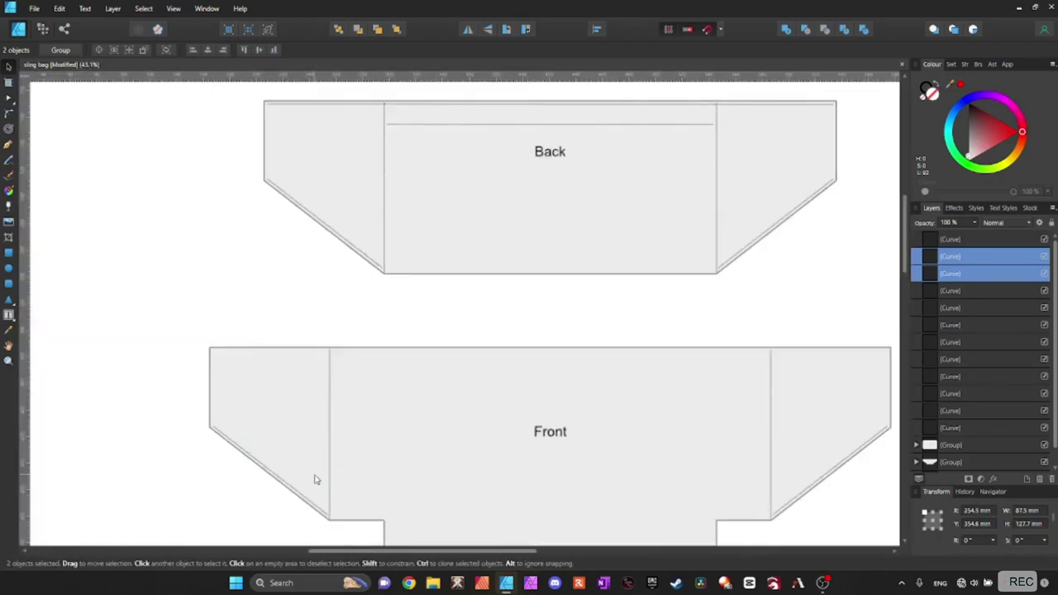
Draw a horizontal dashed Pen line about 35 mm long just above the Front panel's lower left shoulder edge.
left_click_drag(540, 318, 392, 240)
left_click(7, 143)
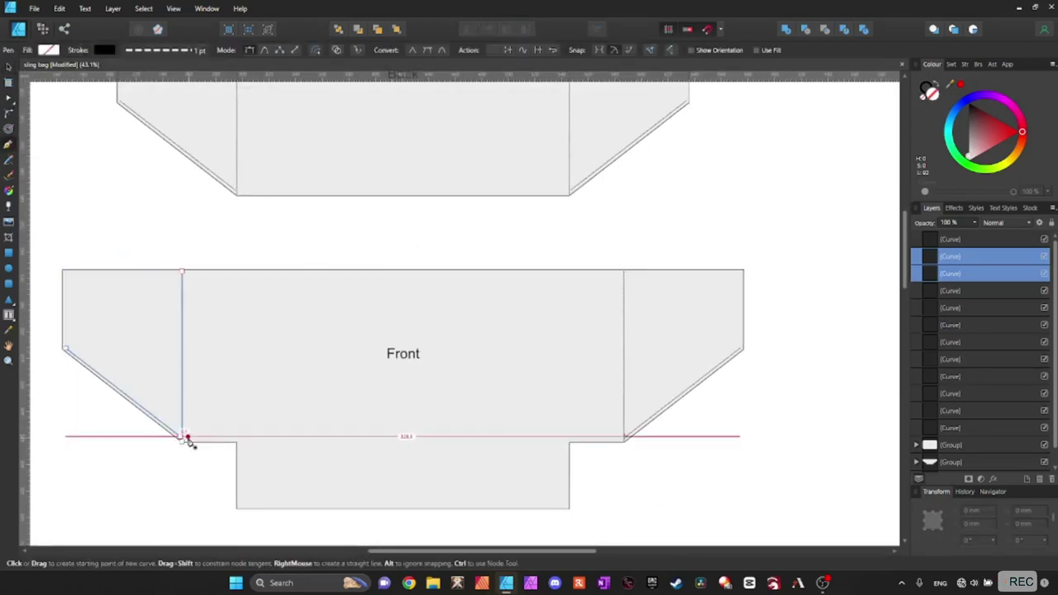
left_click(235, 439)
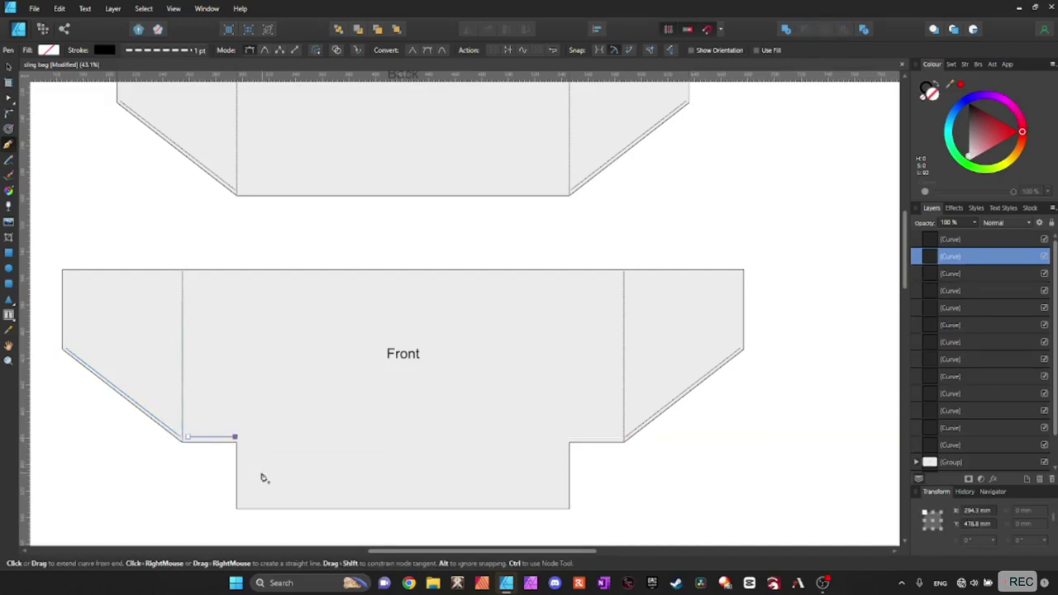
Extend the Front panel's left shoulder dashed line outward to about 38 mm, towards the vertical dashed line.
scroll(260, 475, "up", 5)
left_click(8, 67)
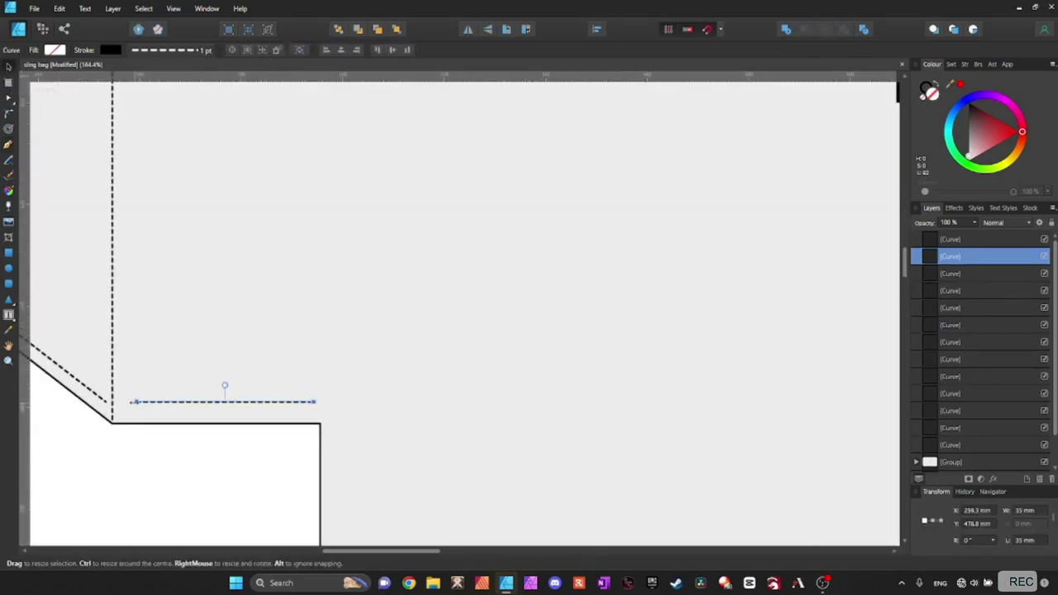
left_click_drag(136, 402, 124, 403)
scroll(116, 406, "up", 7)
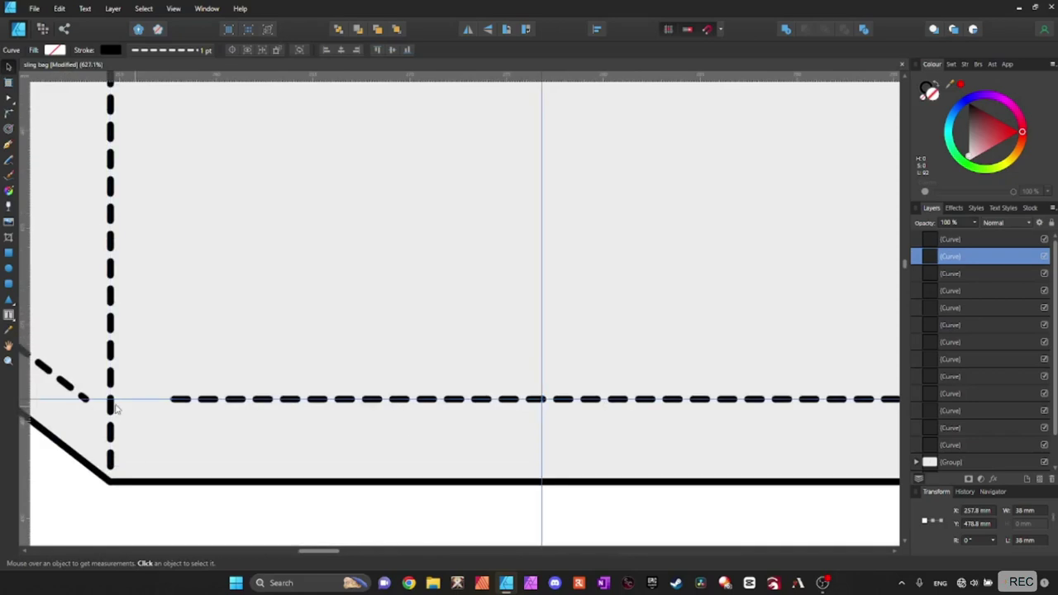
left_click_drag(326, 552, 342, 553)
scroll(343, 476, "down", 2)
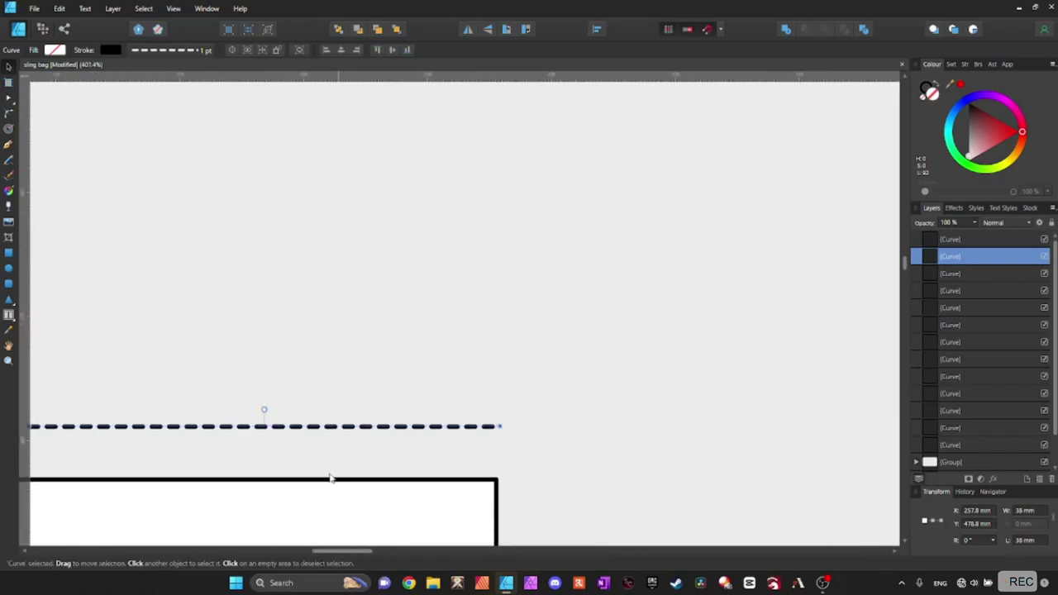
Nudge the left shoulder dashed line down to Y 480.5 mm and measure its distance to the shoulder edge.
scroll(266, 488, "down", 3)
key("Down")
key("Down")
key("Down")
key("Down")
key("Down")
key("Down")
key("Down")
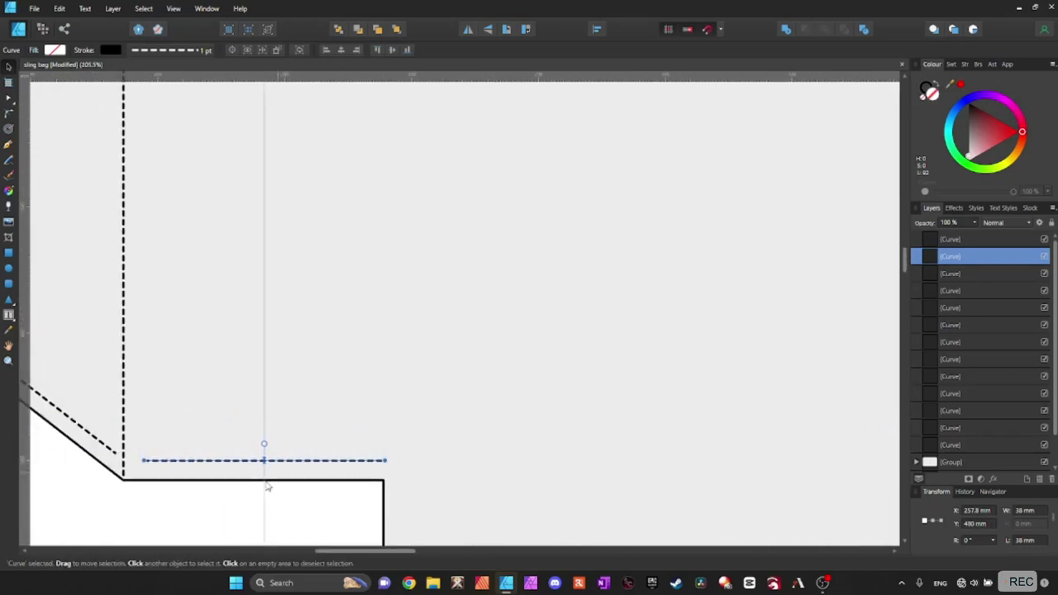
scroll(245, 470, "up", 3)
scroll(340, 501, "down", 2)
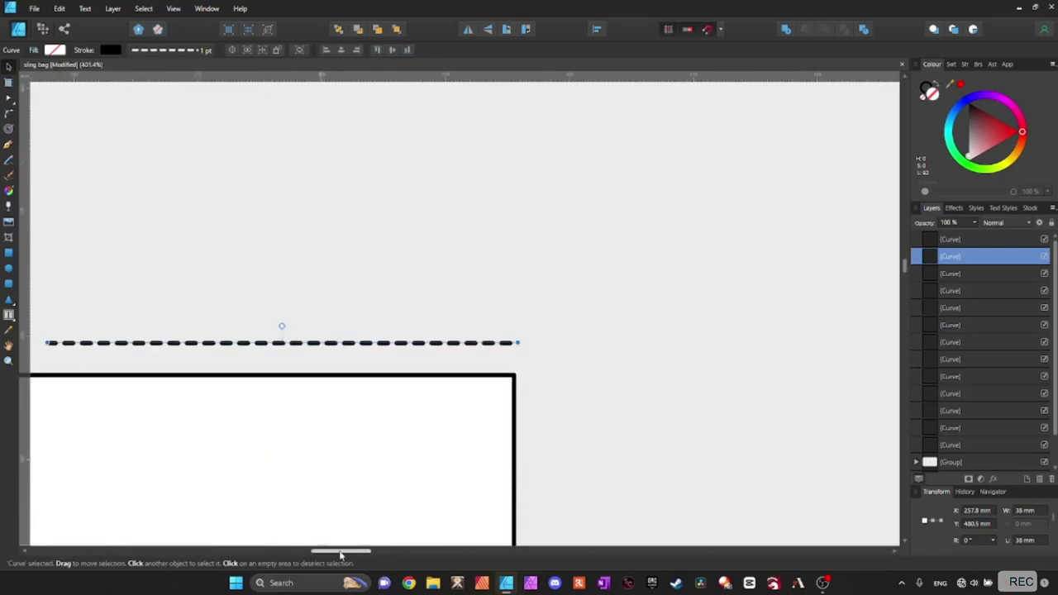
left_click_drag(340, 552, 329, 553)
left_click_drag(365, 78, 325, 374)
key("alt")
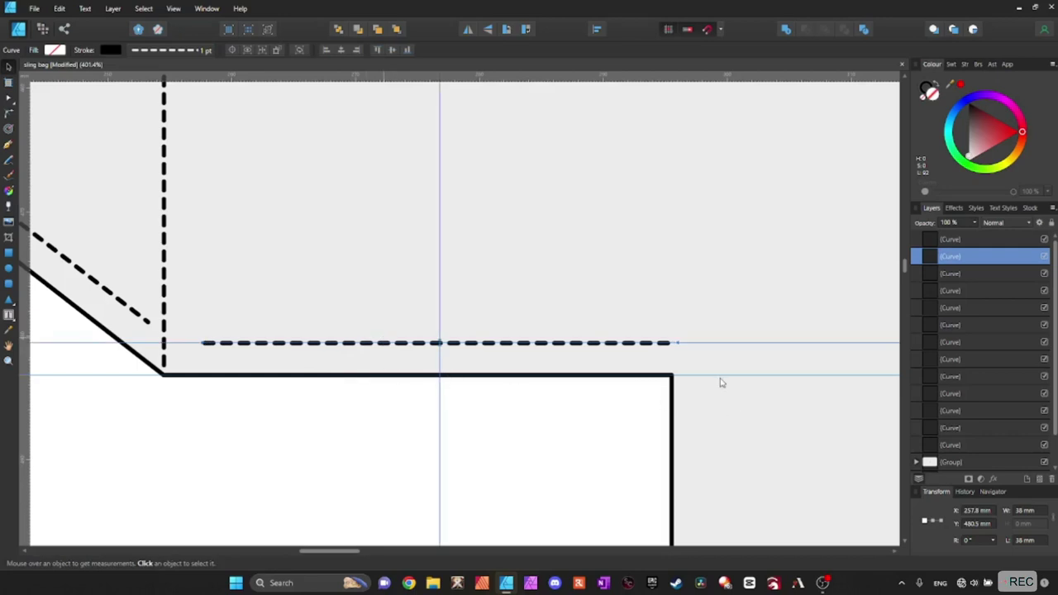
Adjust the left shoulder dashed line's height to about Y 480.8 mm, checking its spacing from the panel edge.
key("Down")
key("Down")
scroll(453, 405, "down", 4)
scroll(453, 407, "down", 3)
scroll(454, 392, "down", 2)
scroll(465, 499, "down", 2)
scroll(474, 533, "down", 1)
left_click(453, 252)
left_click(453, 250)
key("alt")
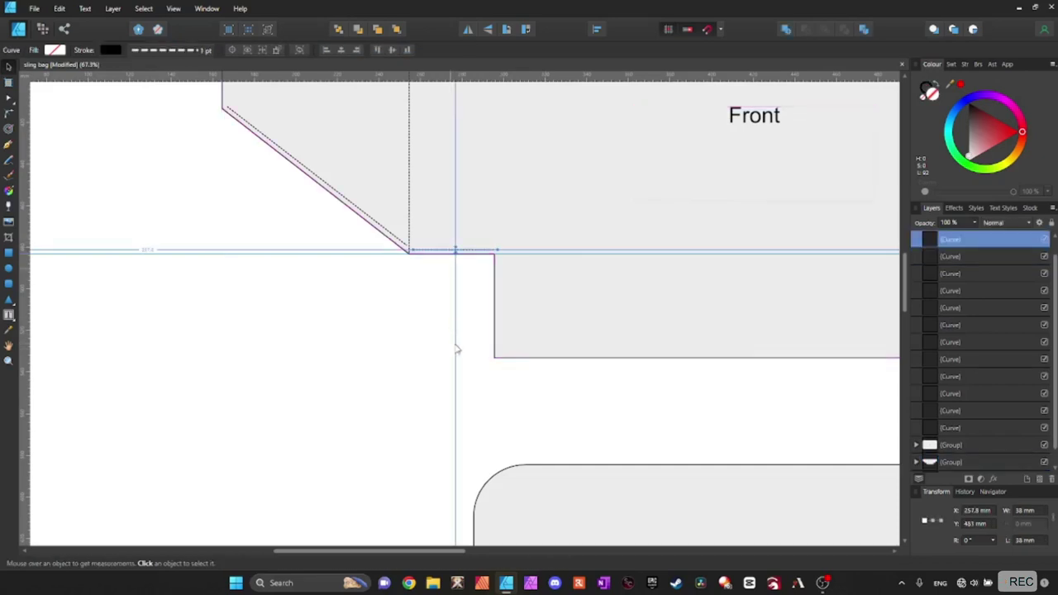
key("Down")
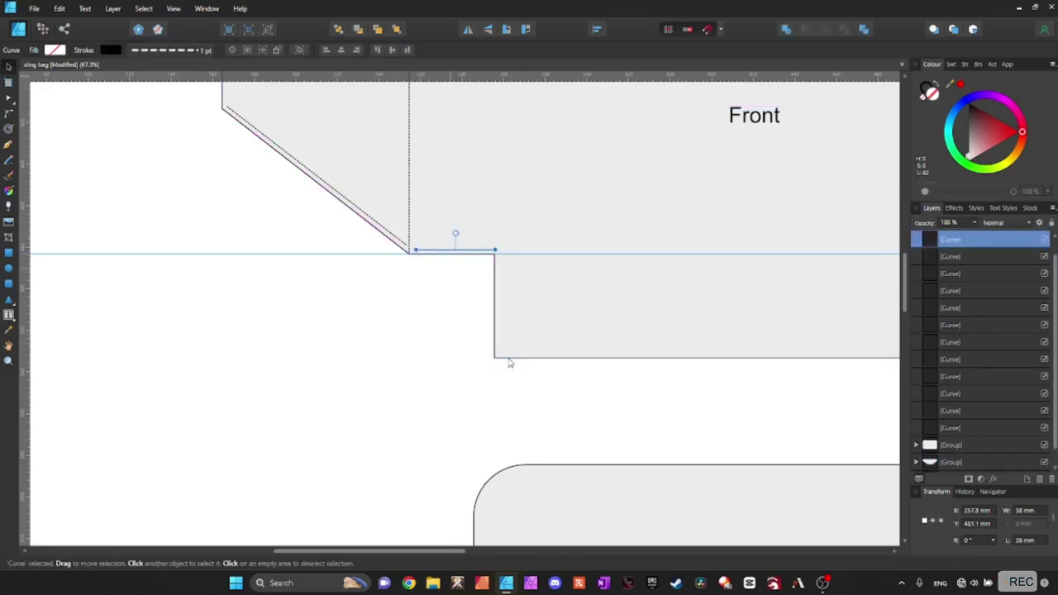
key("Up")
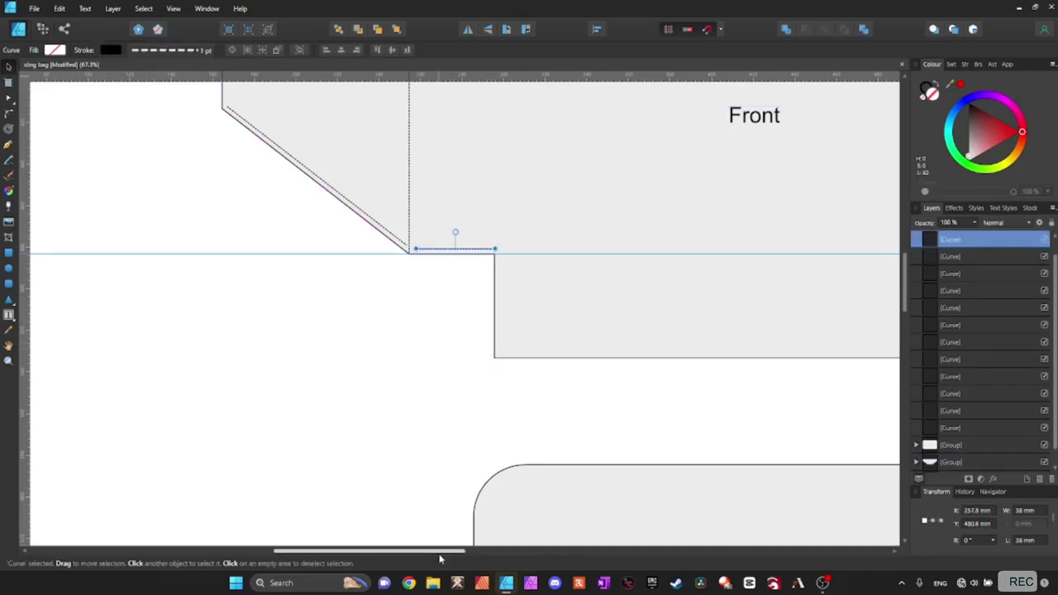
Duplicate the 38 mm shoulder dashed line straight across to the Front panel's right shoulder, at X 546.3 mm.
left_click_drag(442, 558, 519, 558)
left_click_drag(240, 248, 833, 294)
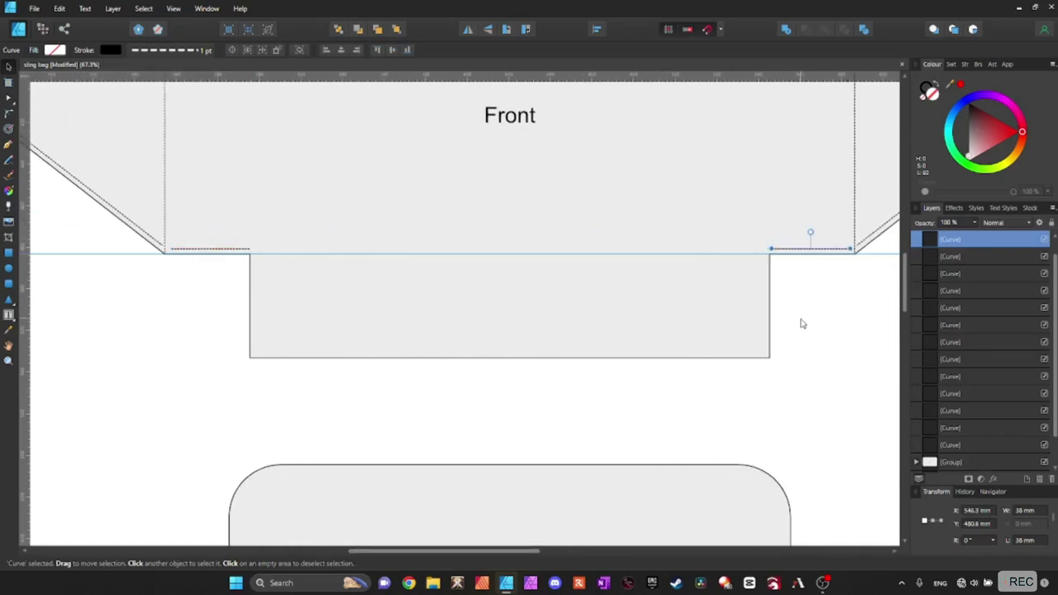
Duplicate the right shoulder dashed line, rotate the copy 90° and place it inside the Front panel's lower right vertical edge at X 542.5 mm.
left_click_drag(783, 249, 766, 313)
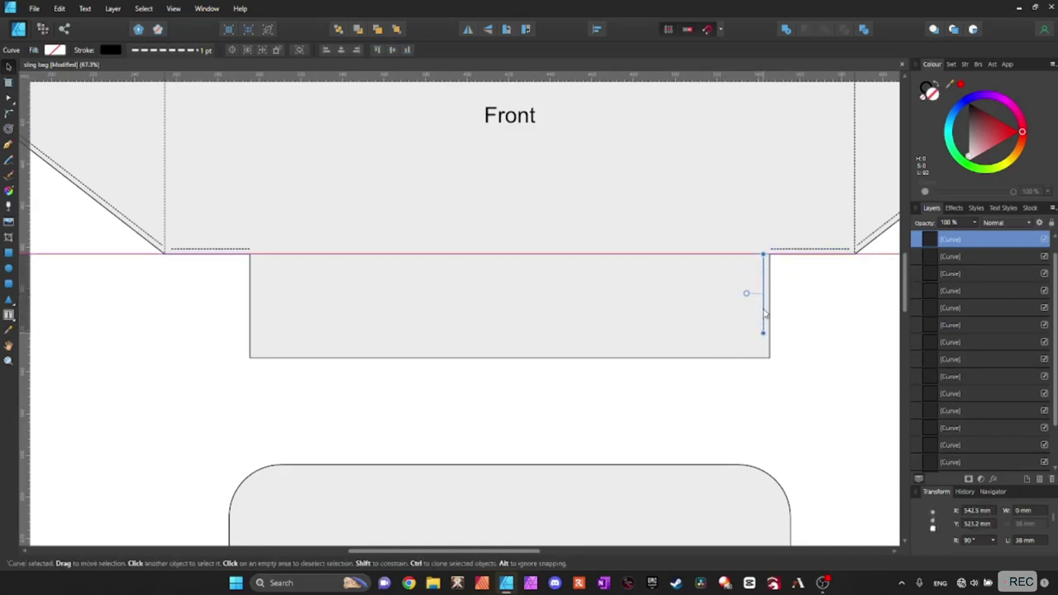
scroll(794, 268, "up", 5)
left_click(789, 263)
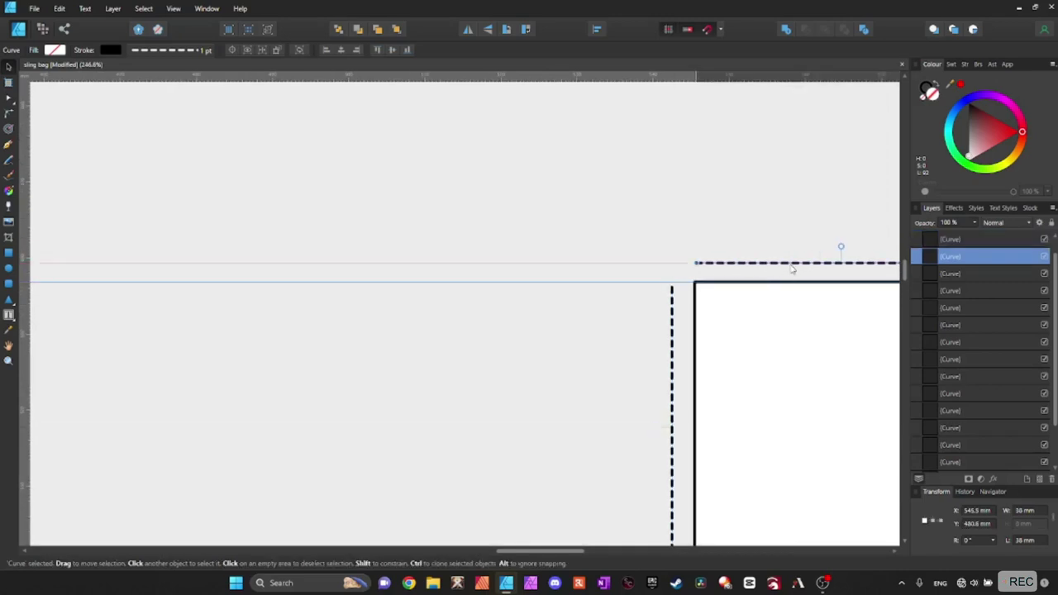
Duplicate the Front panel's left shoulder dashed line, rotate the copy -90° and place it inside the lower left vertical edge at X 298.7 mm.
left_click_drag(580, 551, 607, 569)
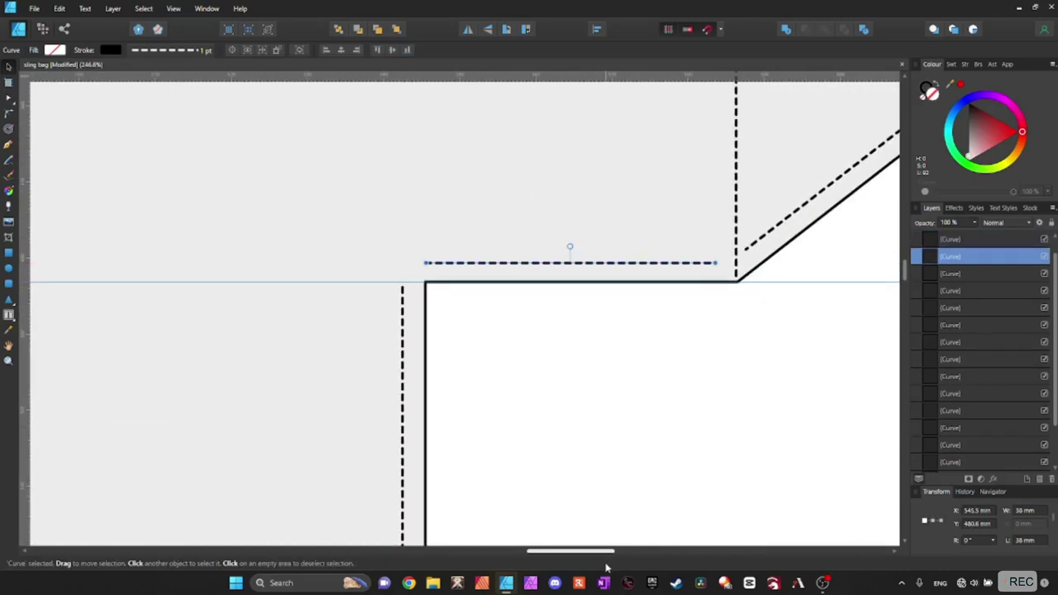
scroll(545, 447, "down", 3)
left_click_drag(572, 553, 415, 554)
left_click(256, 295)
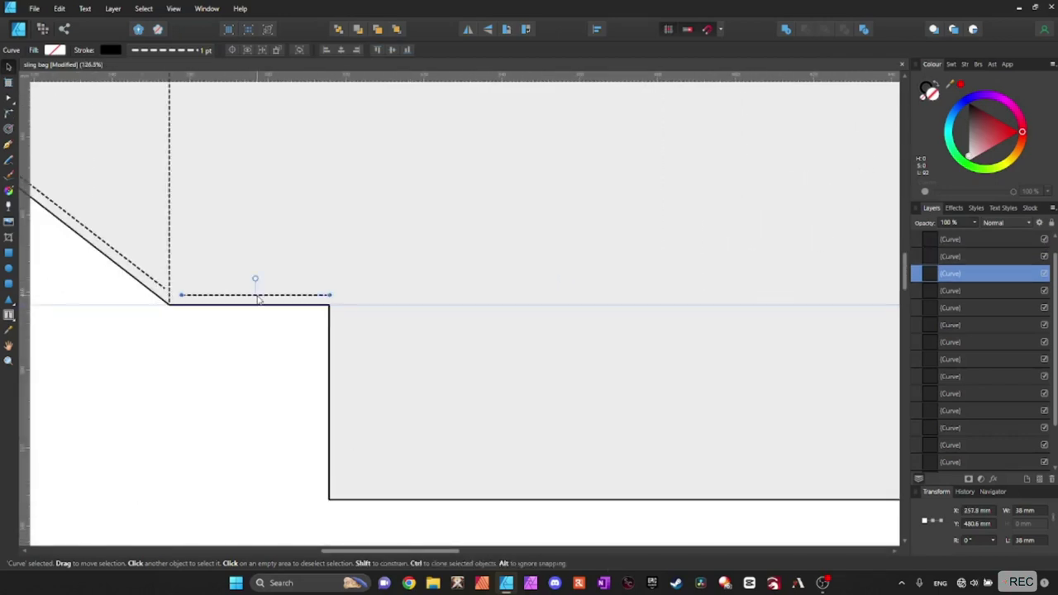
scroll(331, 299, "up", 10)
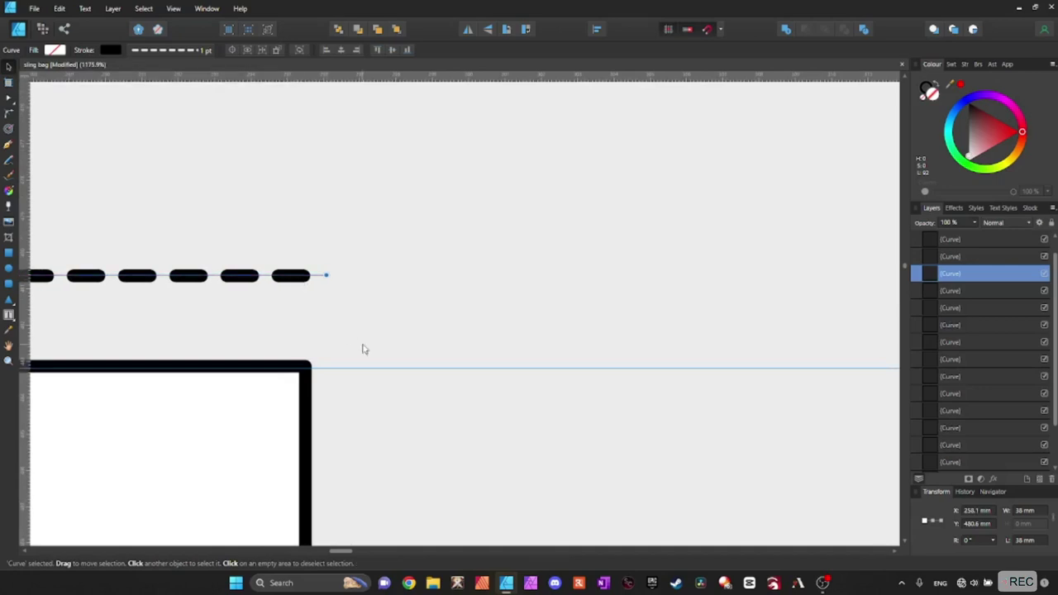
mouse_move(269, 272)
left_mouse_down()
mouse_move(373, 321)
mouse_move(481, 474)
left_mouse_up()
scroll(368, 452, "down", 5)
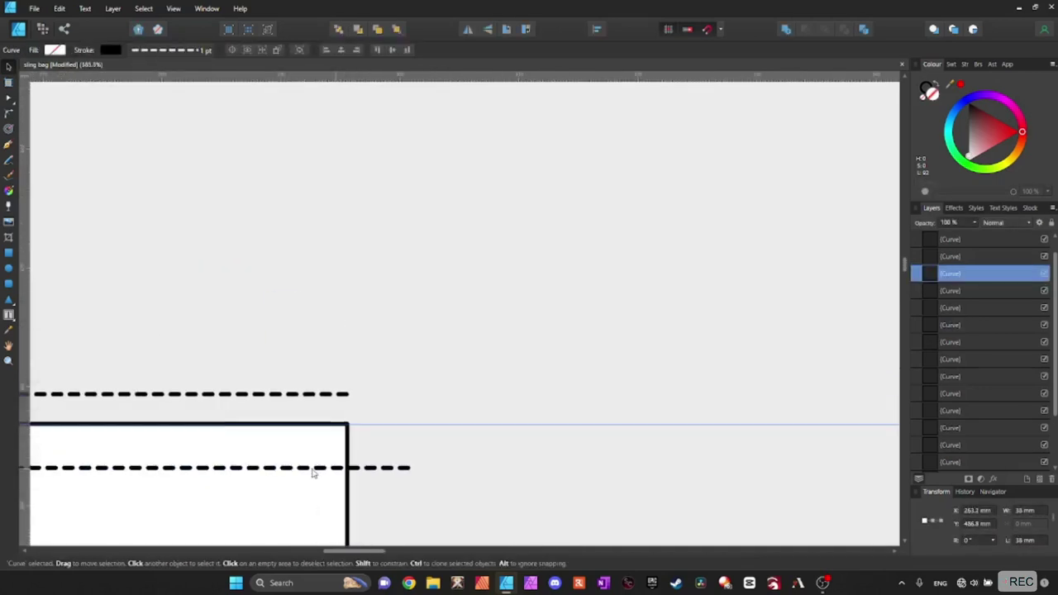
left_click_drag(189, 454, 381, 459)
scroll(380, 459, "down", 5)
scroll(394, 470, "down", 4)
left_click_drag(389, 316, 390, 374)
Adjust the lower left vertical dashed line to X 298 mm, checking its spacing from the panel edge.
key("alt")
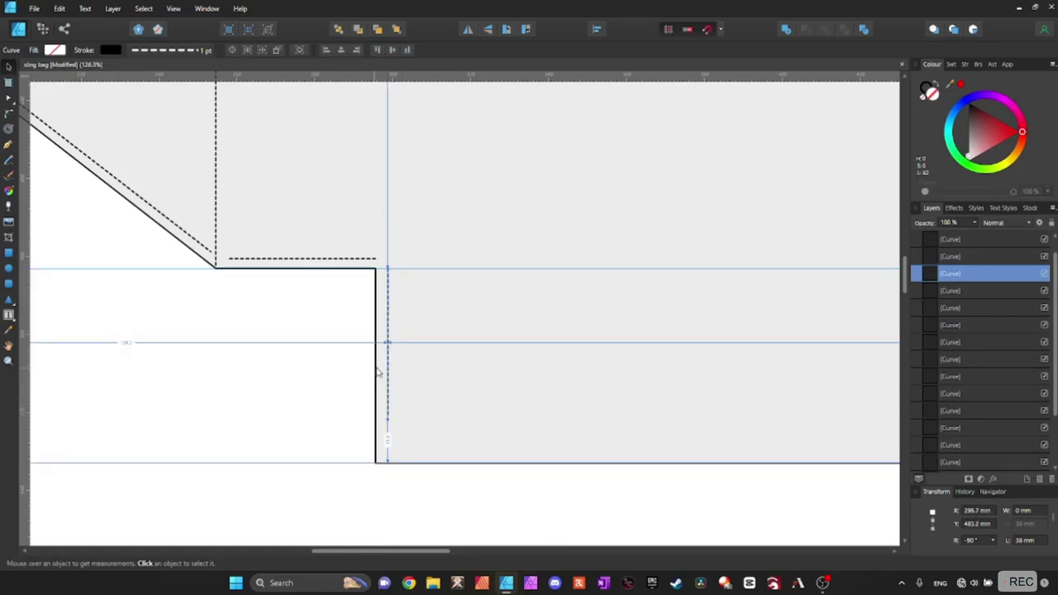
left_click(378, 373)
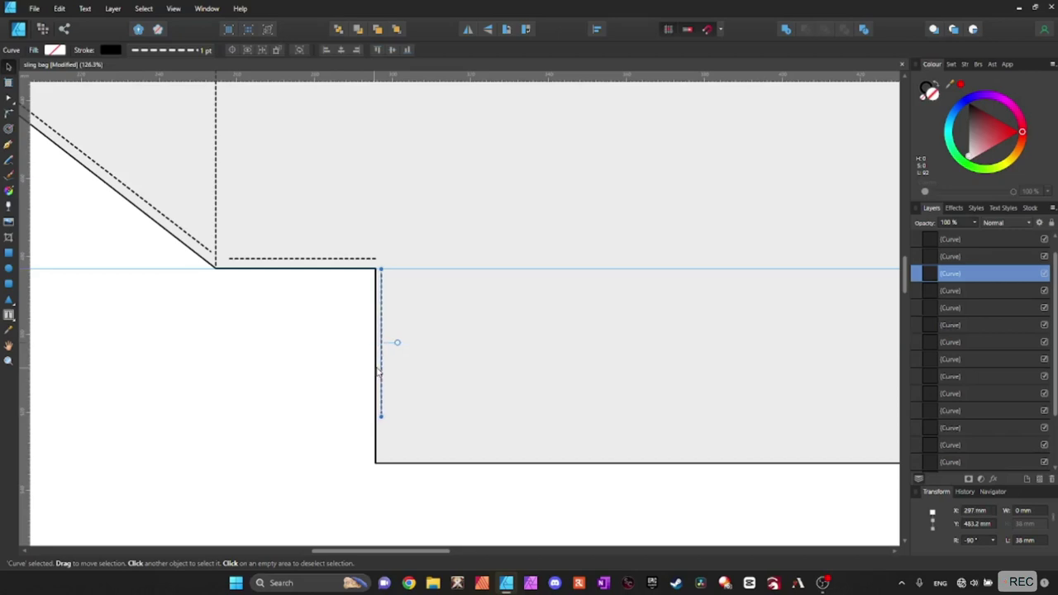
key("Right")
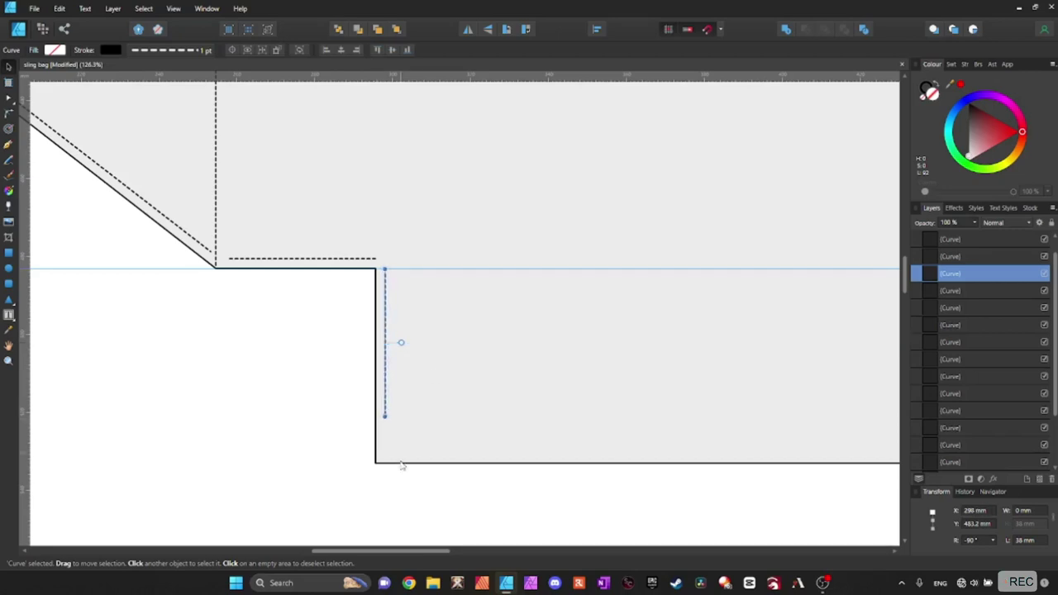
Nudge the Front panel's lower right vertical dashed line to X 542.8 mm and check the right shoulder dashed line's spacing.
left_click_drag(413, 551, 590, 551)
left_click(379, 339)
key("Left")
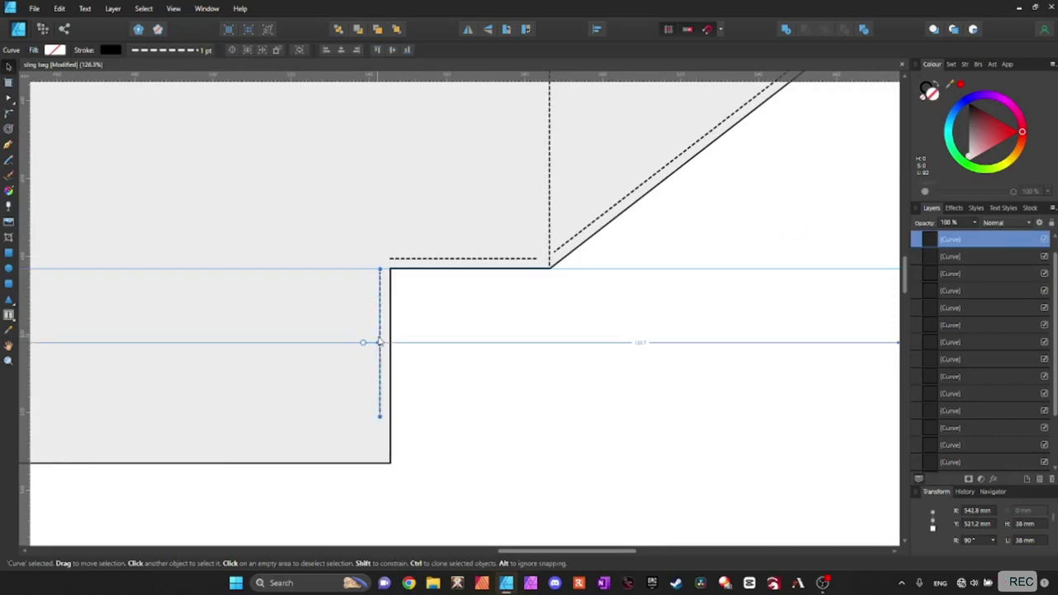
left_click(454, 259)
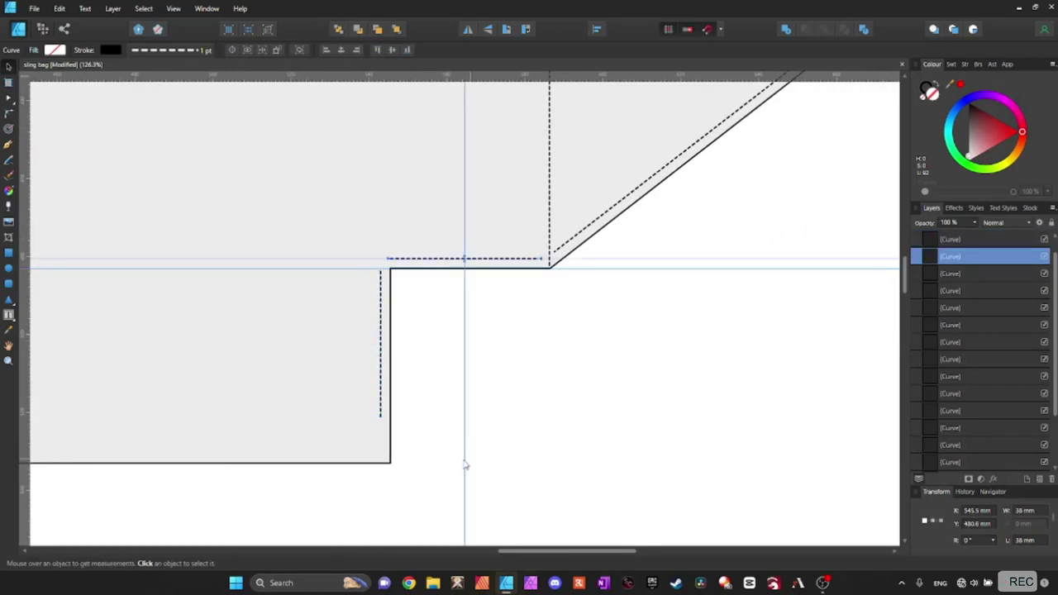
mouse_move(370, 446)
Draw a straight dashed line about 236 mm long just inside the Front panel's bottom edge with the Pen tool.
scroll(483, 405, "down", 5)
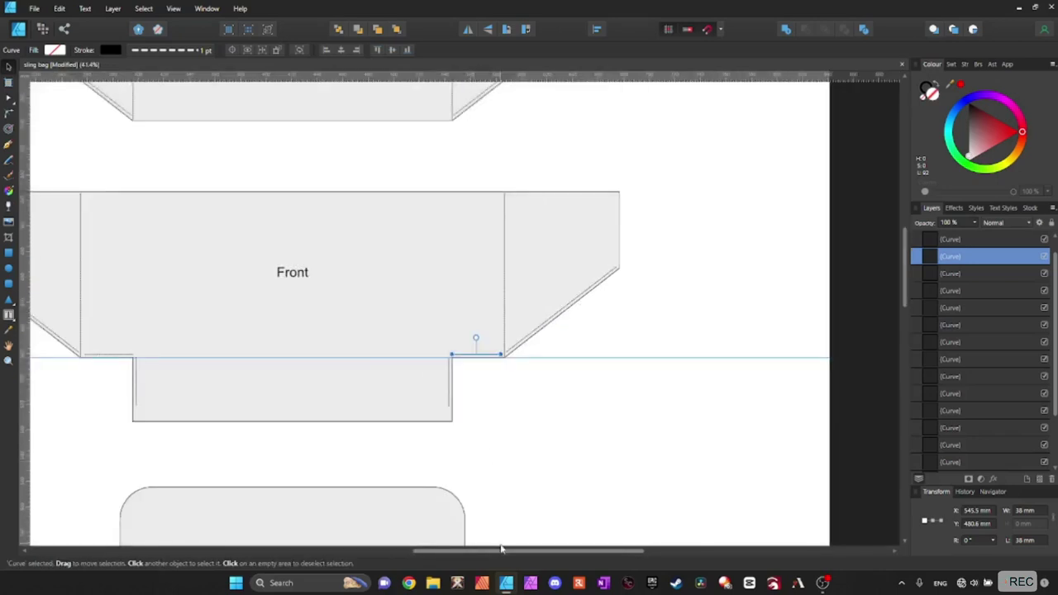
left_click_drag(503, 551, 463, 551)
scroll(463, 374, "up", 3)
scroll(172, 291, "down", 2)
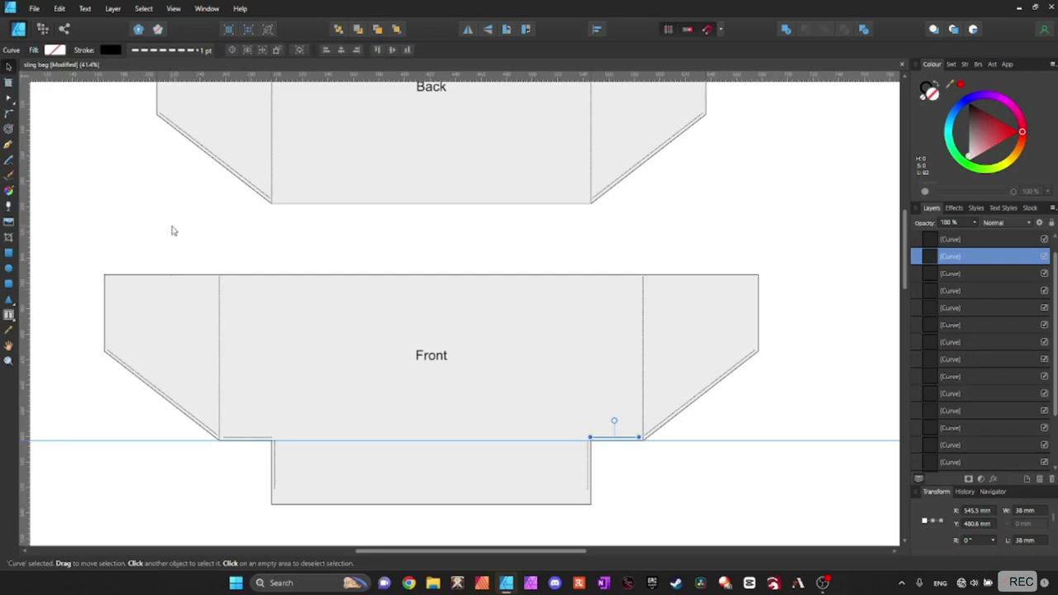
left_click(9, 145)
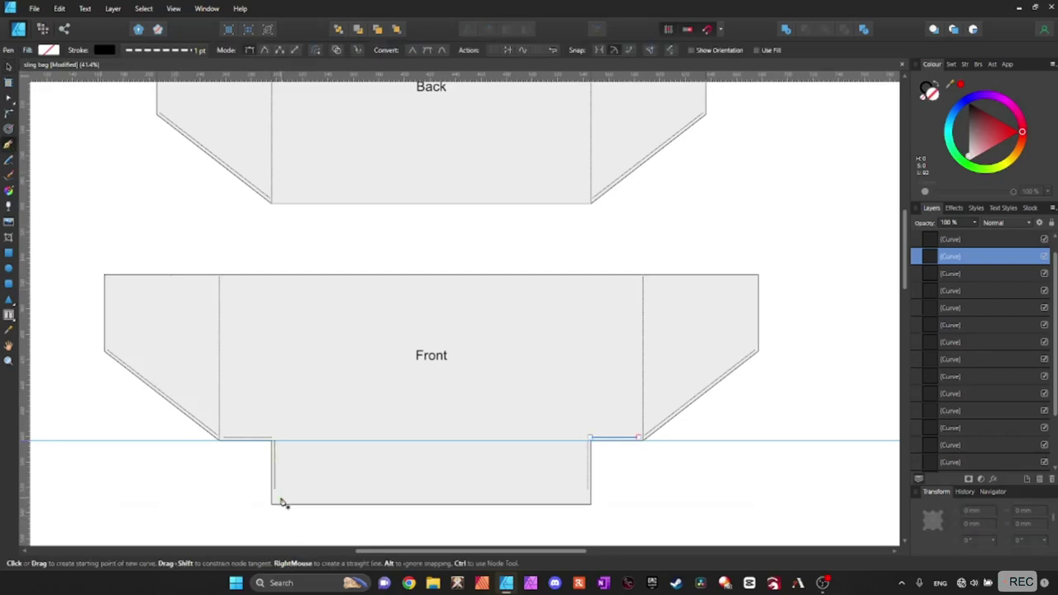
left_click(280, 496)
left_click(583, 501)
key("v")
left_click_drag(443, 502, 445, 501)
Nudge the Front panel's bottom dashed line down to Y 527.6 mm.
scroll(444, 501, "up", 5)
scroll(444, 501, "down", 1)
left_click_drag(430, 551, 465, 555)
key("Down")
key("Down")
scroll(242, 468, "down", 2)
left_click_drag(454, 555, 418, 561)
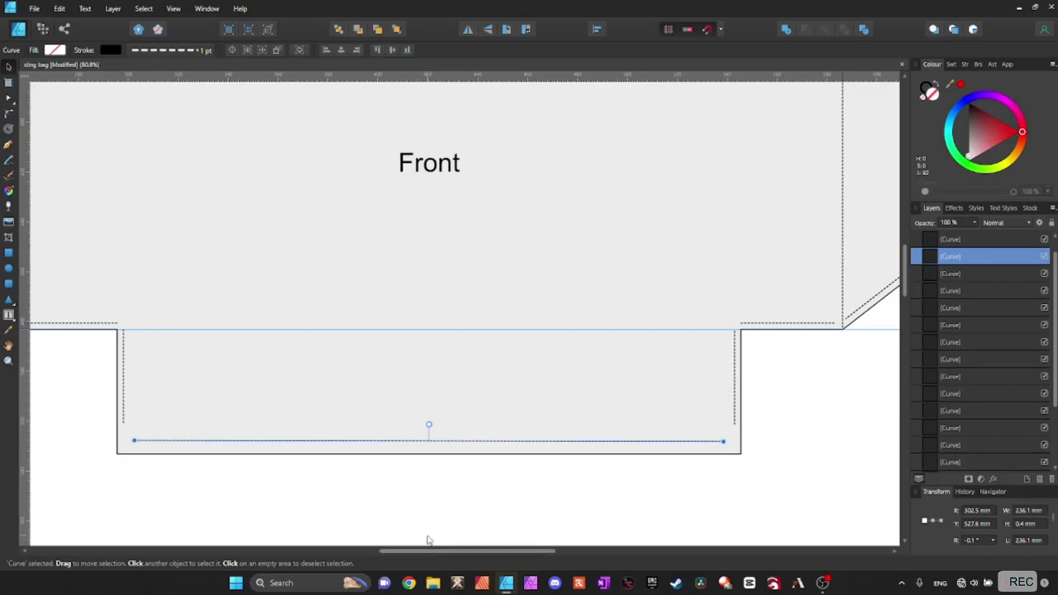
Duplicate the bottom dashed line onto the Back panel and nudge the copy to Y 294.7 mm, just inside its bottom edge.
scroll(472, 429, "down", 2)
left_click_drag(472, 436, 443, 197)
scroll(468, 207, "up", 3)
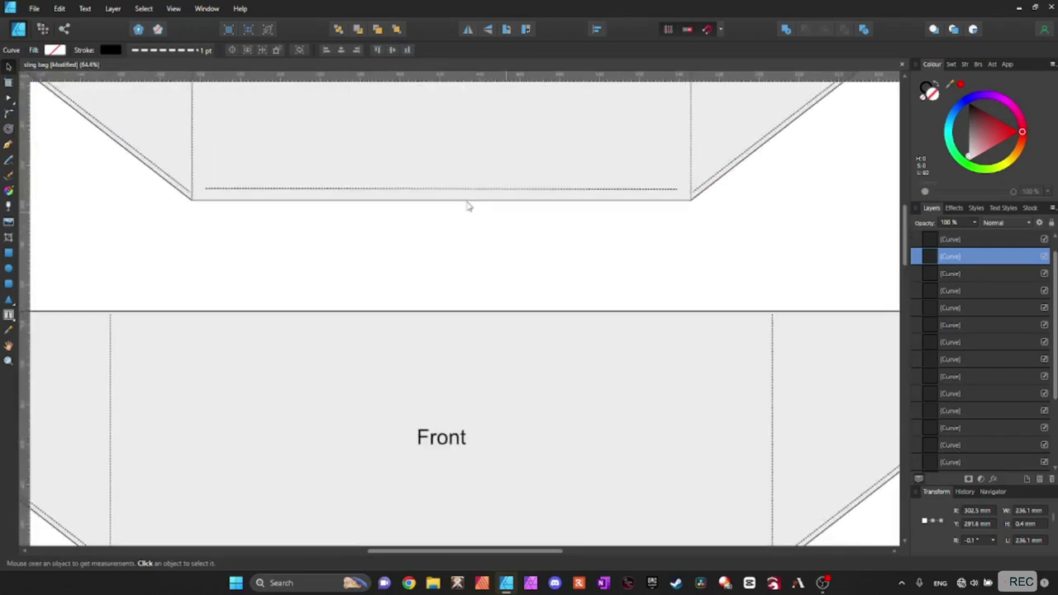
key("Down")
key("Down")
key("Down")
key("Down")
key("Down")
key("Down")
key("Down")
key("Down")
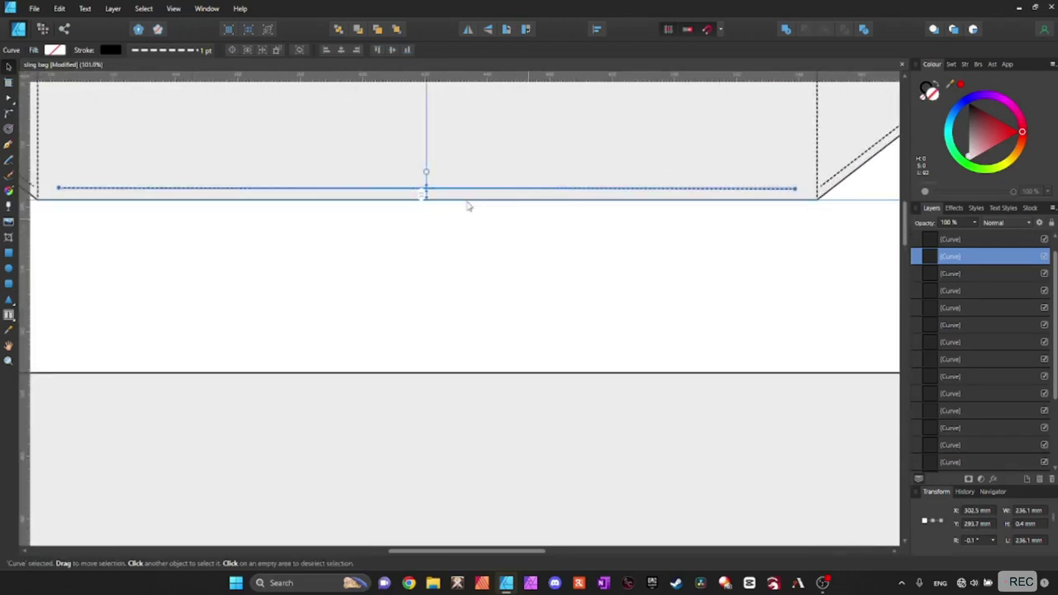
key("Down")
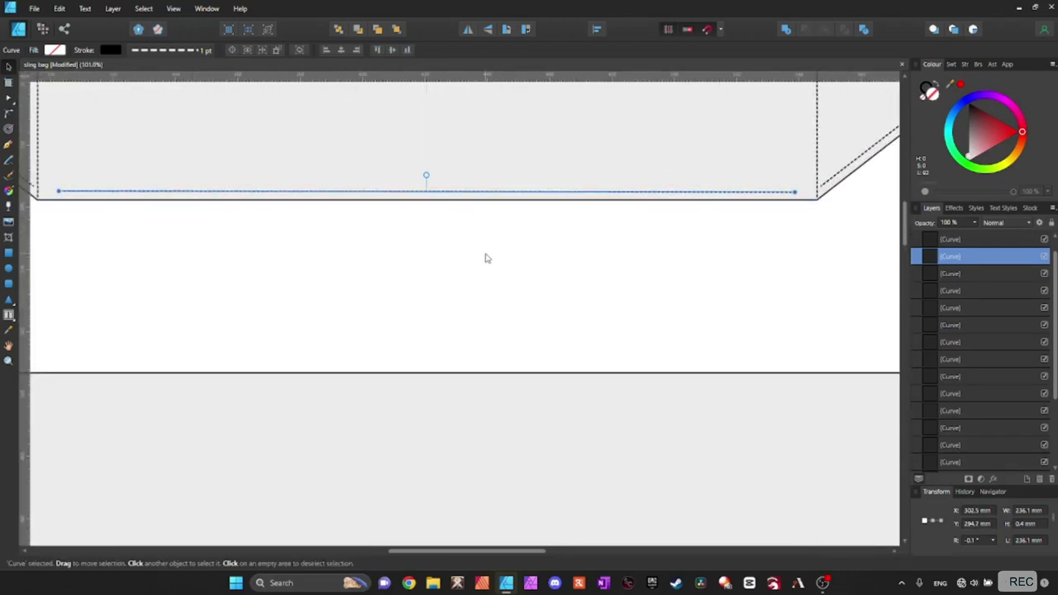
left_click(487, 258)
scroll(500, 362, "down", 6)
scroll(593, 480, "down", 3)
scroll(590, 414, "up", 4)
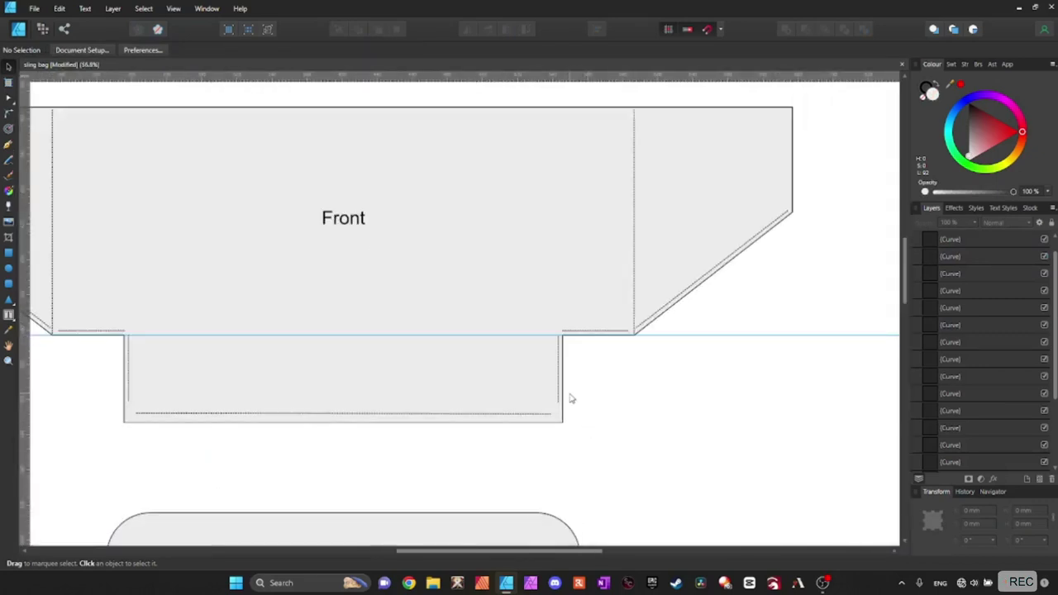
scroll(571, 399, "up", 3)
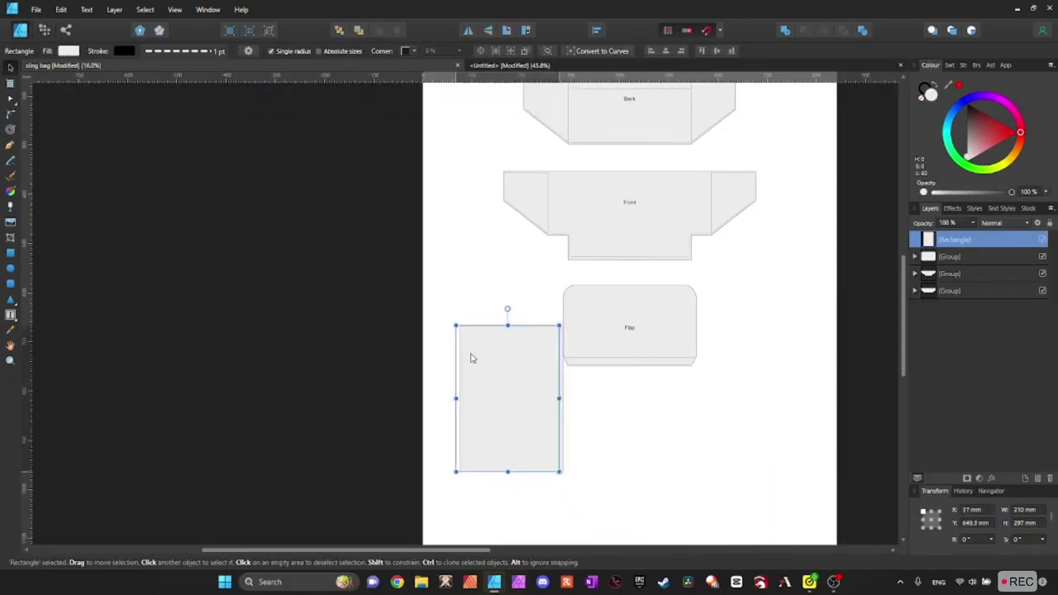
Move the 210 × 297 mm rectangle clear of the Flap panel, remove its fill and make its outline solid.
mouse_move(470, 357)
left_mouse_down()
mouse_move(482, 382)
mouse_move(468, 366)
left_mouse_up()
left_click(68, 51)
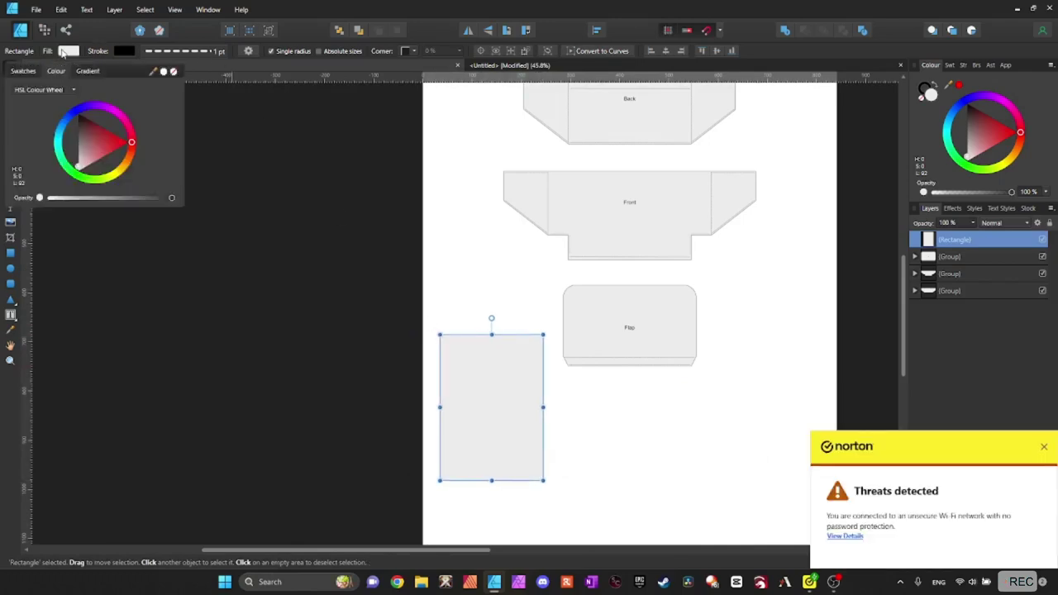
left_click(173, 73)
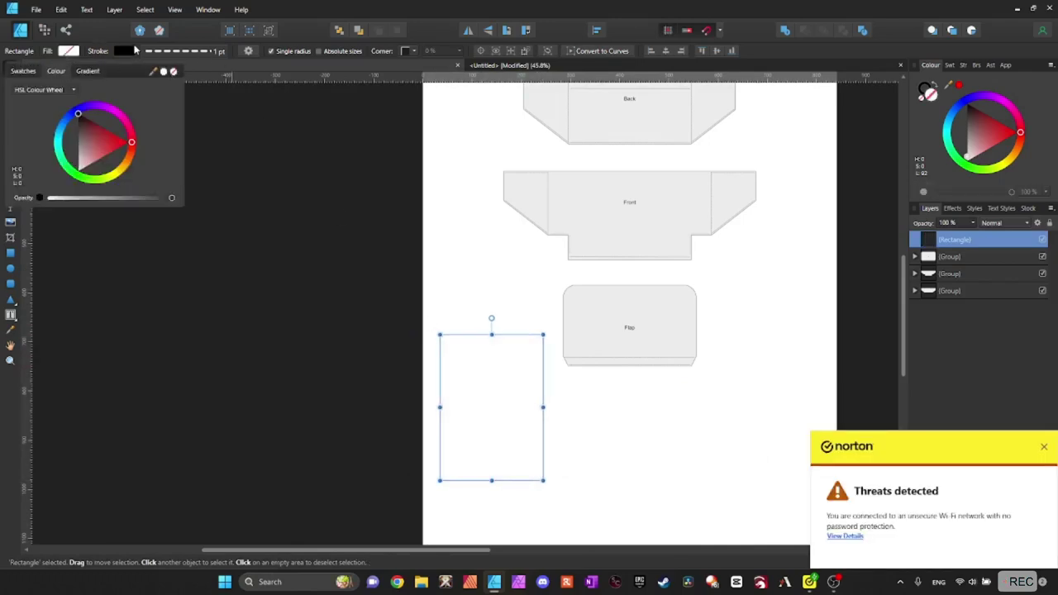
left_click(126, 51)
left_click(156, 51)
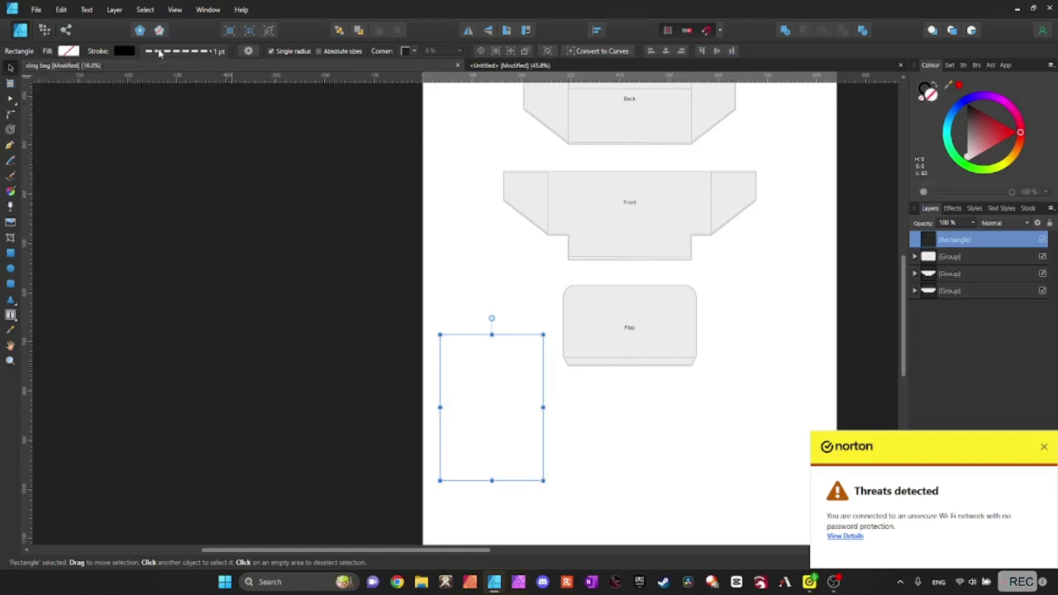
left_click(159, 51)
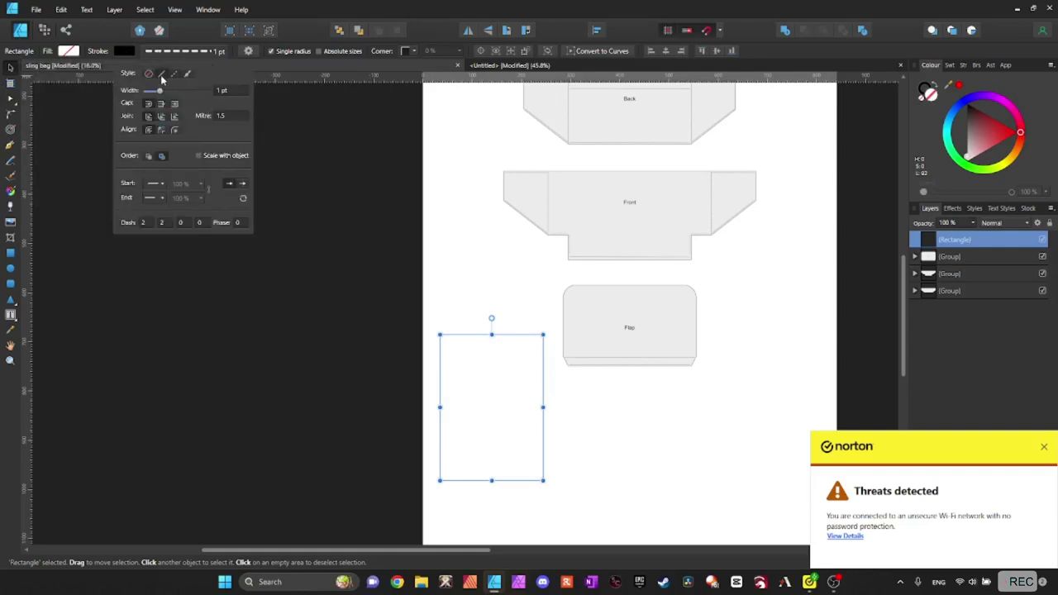
left_click(164, 75)
left_click(456, 274)
Move the page-size rectangle over the Flap panel and rotate it 90° to landscape.
scroll(527, 401, "up", 5)
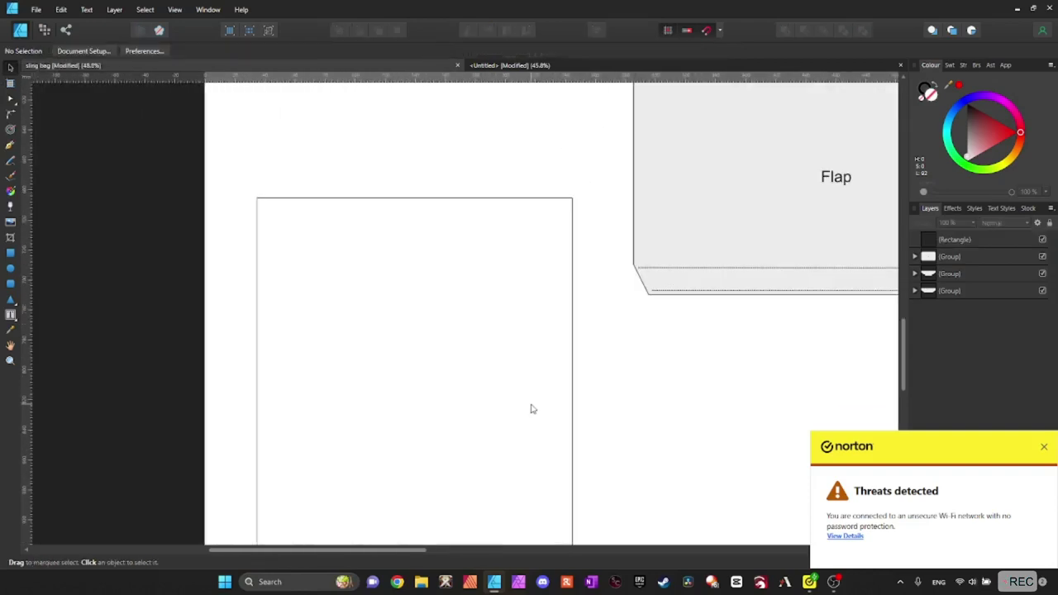
scroll(488, 368, "down", 1)
scroll(488, 368, "down", 2)
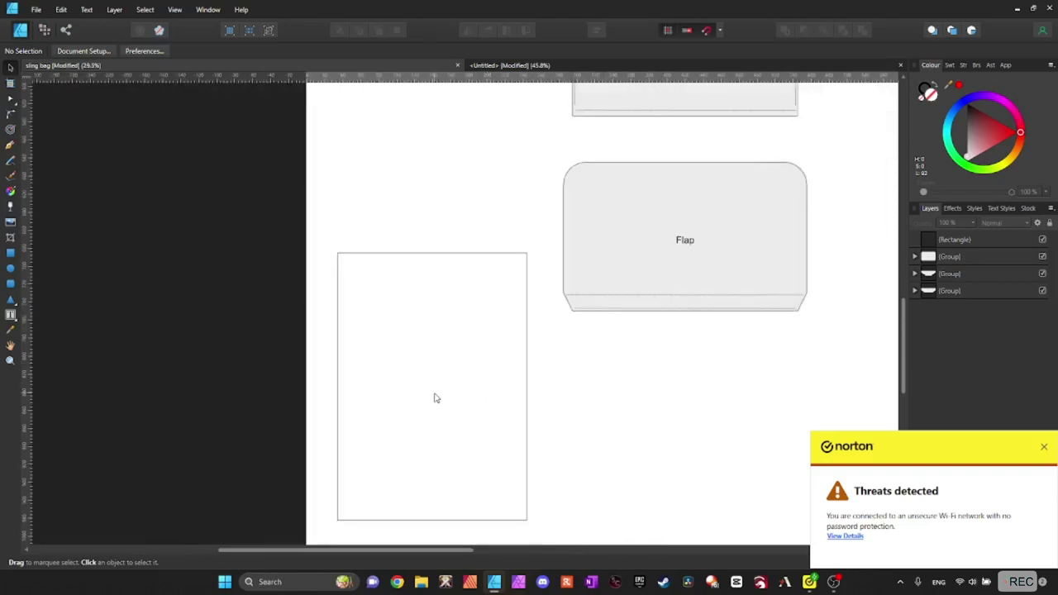
left_click(415, 260)
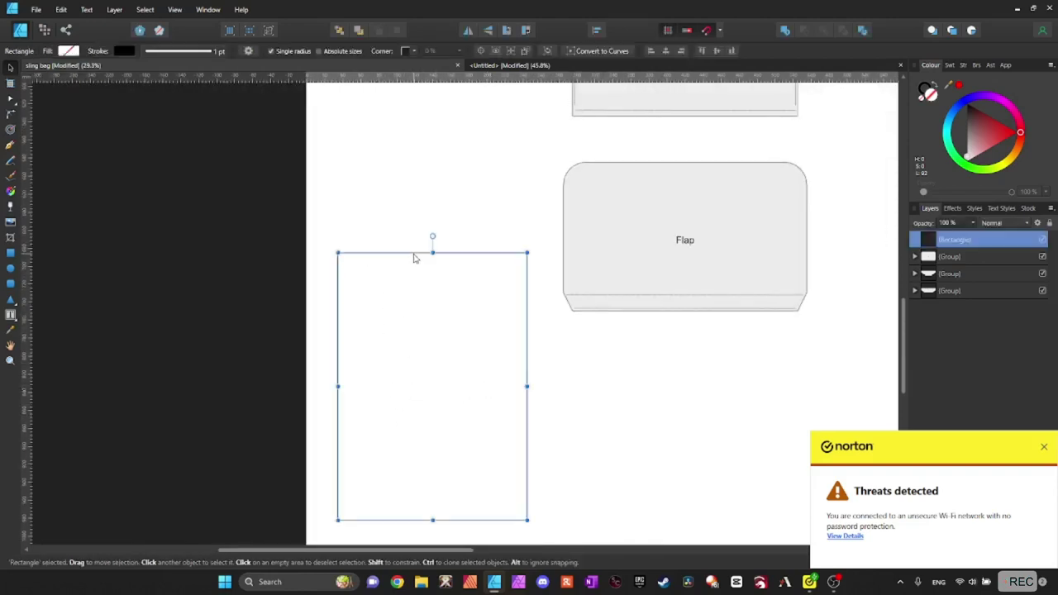
left_click_drag(449, 371, 669, 253)
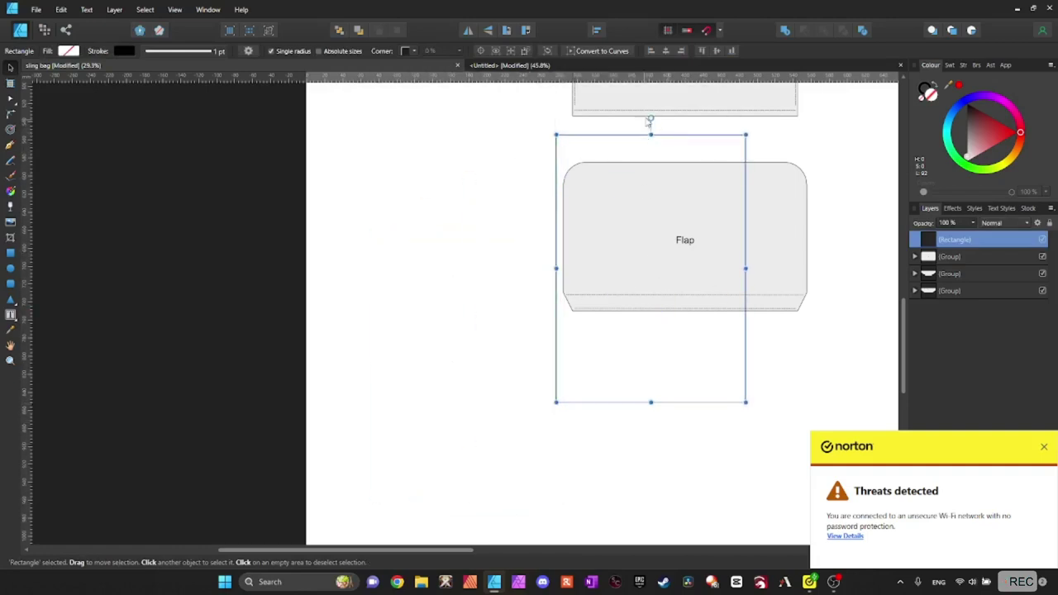
left_click_drag(652, 118, 430, 261)
left_click_drag(732, 314, 764, 278)
Place the landscape page-size outline over the Back panel's right half, with its edge on the panel's centre at X 420.5 mm.
scroll(755, 372, "down", 4)
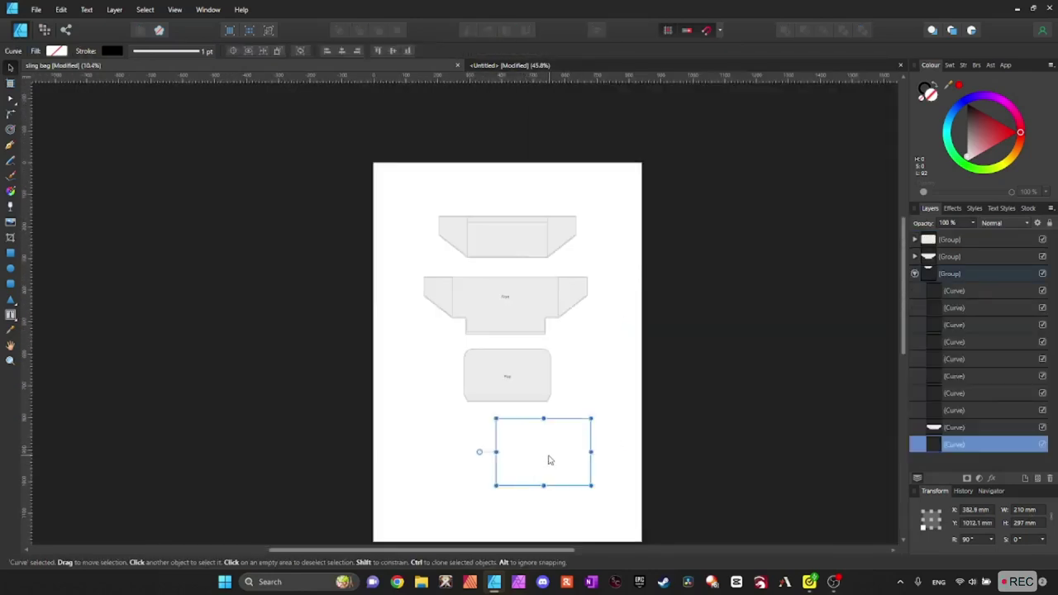
left_click_drag(550, 461, 560, 245)
scroll(551, 258, "up", 2)
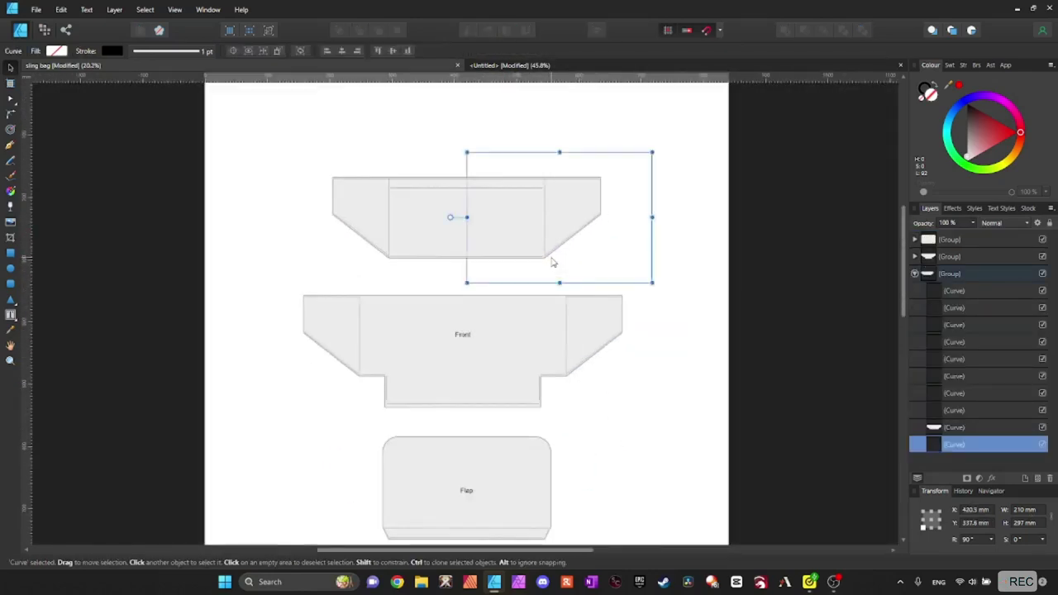
Divide the Back panel shape with the page-size outline and delete the leftover piece outside the panel.
left_click(961, 430, "shift")
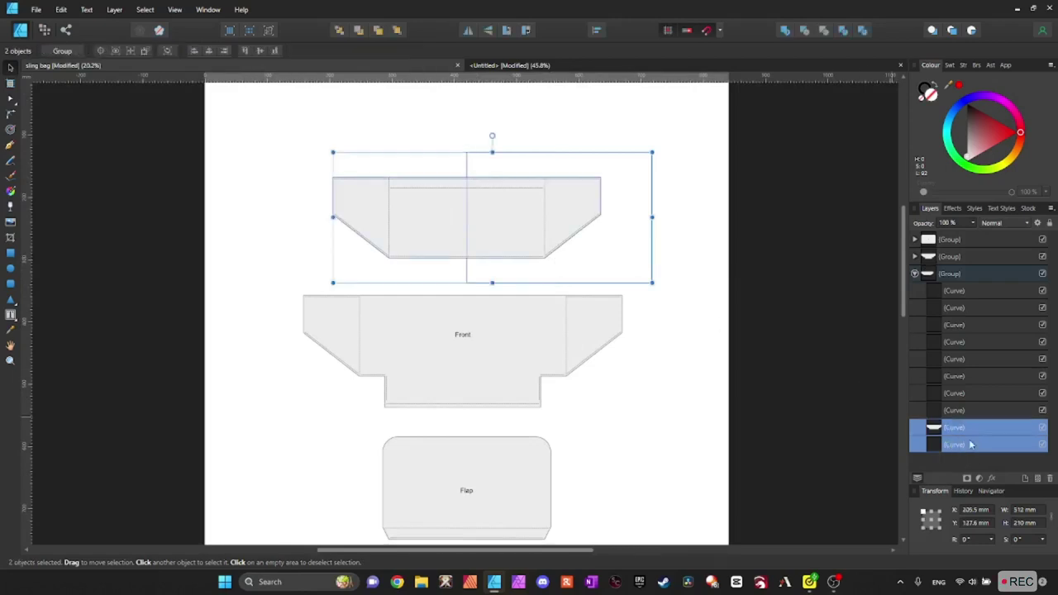
left_click(863, 30)
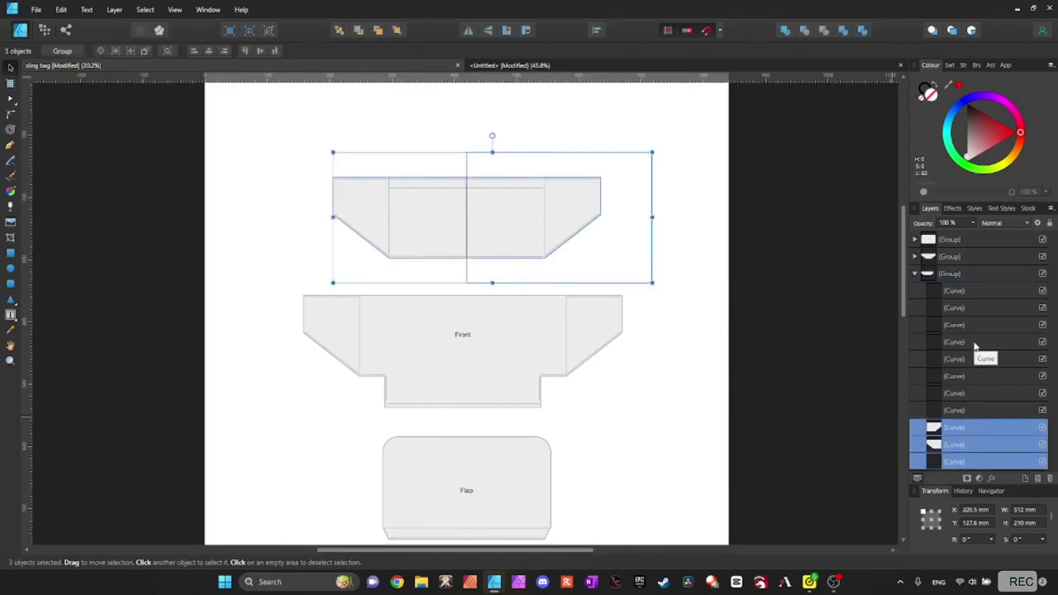
left_click(968, 463)
key("Delete")
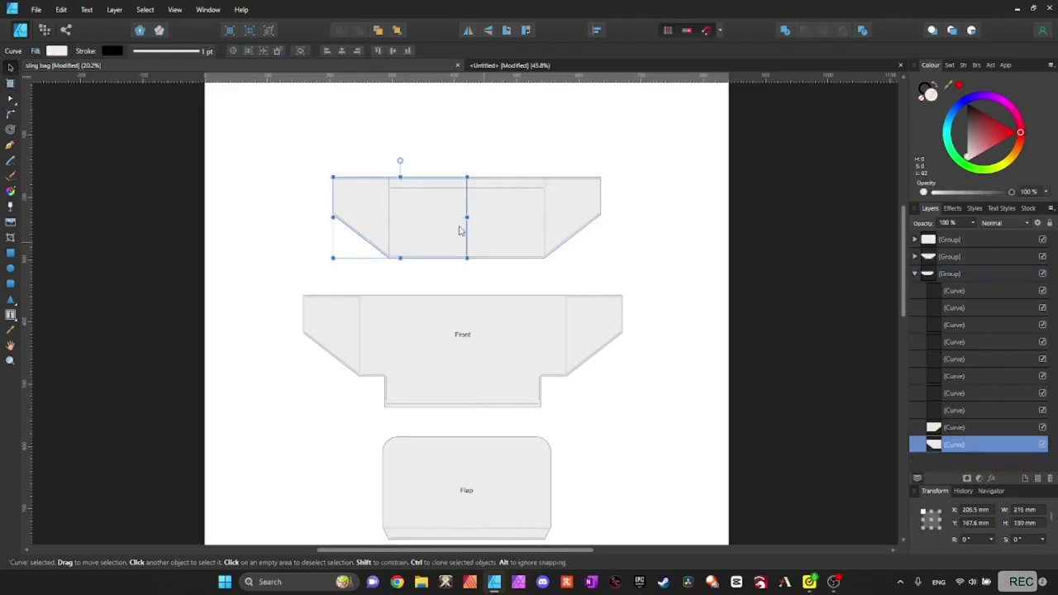
Move the Back panel's right half away from the left half to X 593.1 mm, keeping it level at Y 167.6 mm.
left_click(502, 214)
left_click_drag(509, 224, 549, 224)
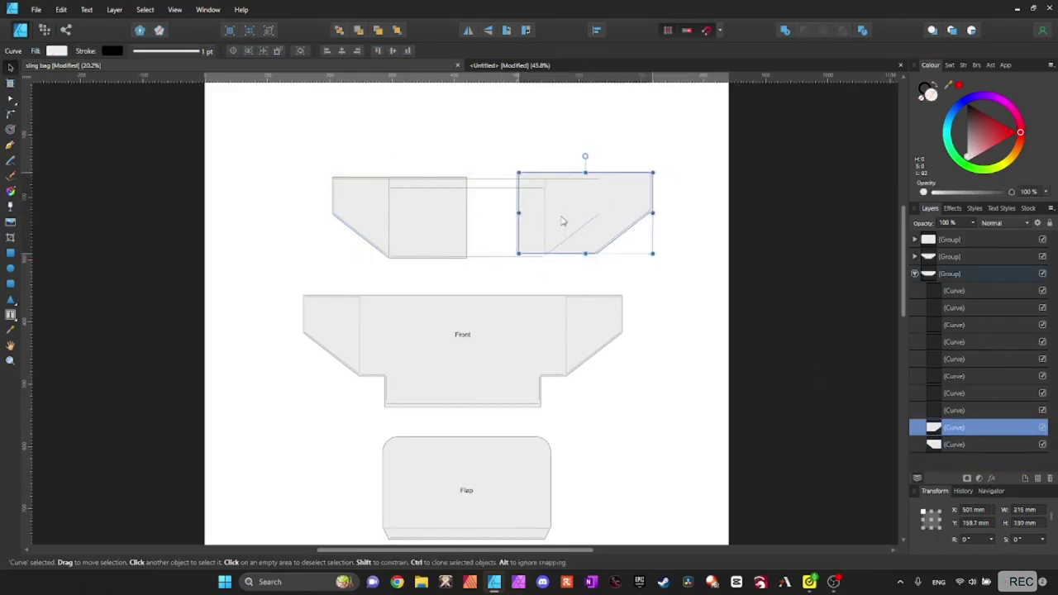
left_click_drag(576, 225, 616, 217)
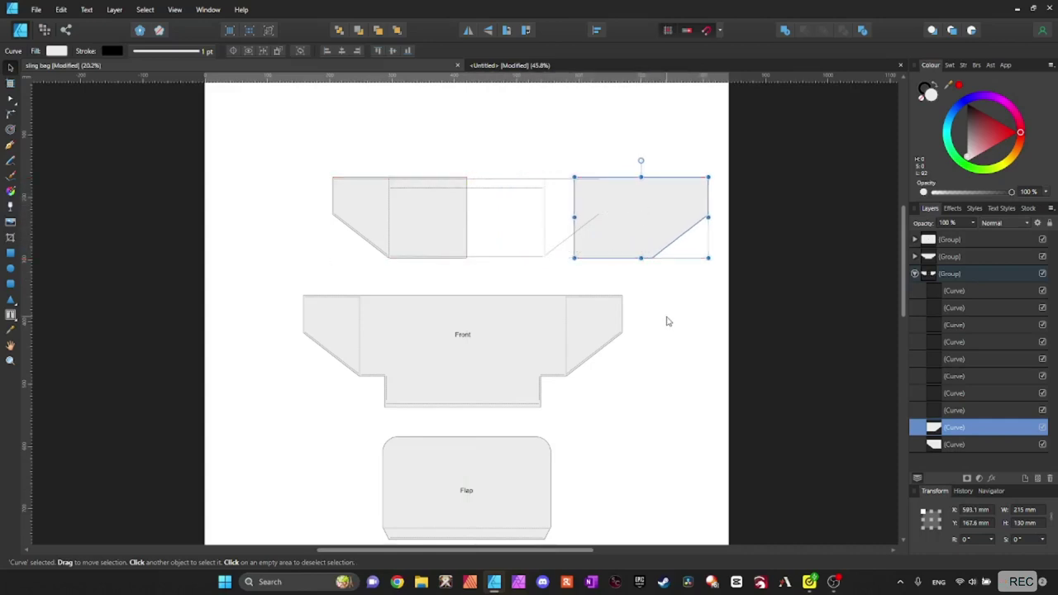
Transfer the Back panel's right half into the untitled document, rotate it and position it on the page, and return to the sling bag document.
key("ctrl+x")
left_click(527, 63)
key("ctrl+v")
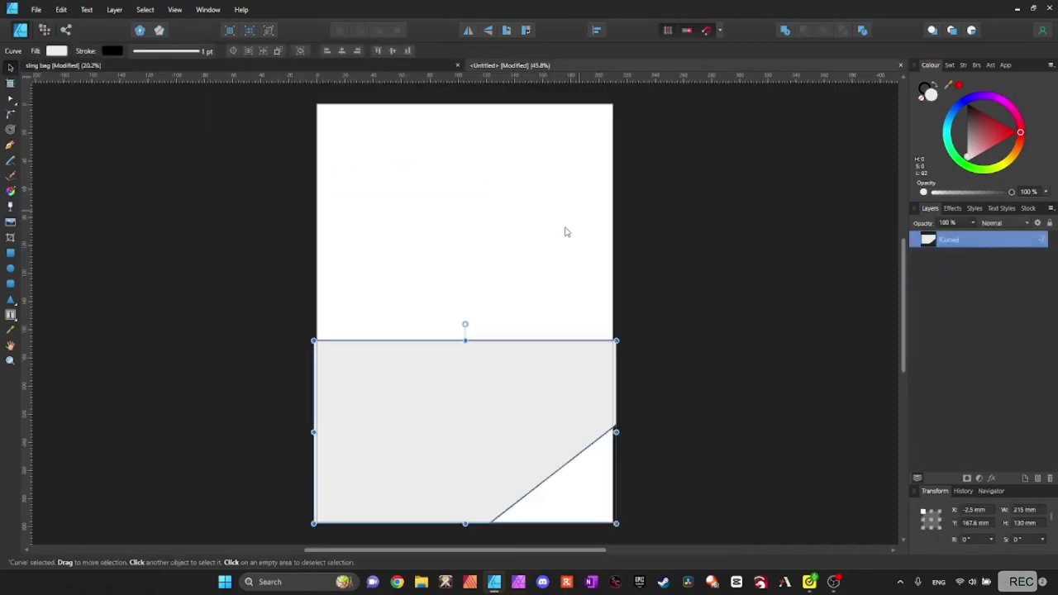
left_click_drag(466, 324, 598, 416)
left_click_drag(482, 378, 477, 264)
left_click(369, 66)
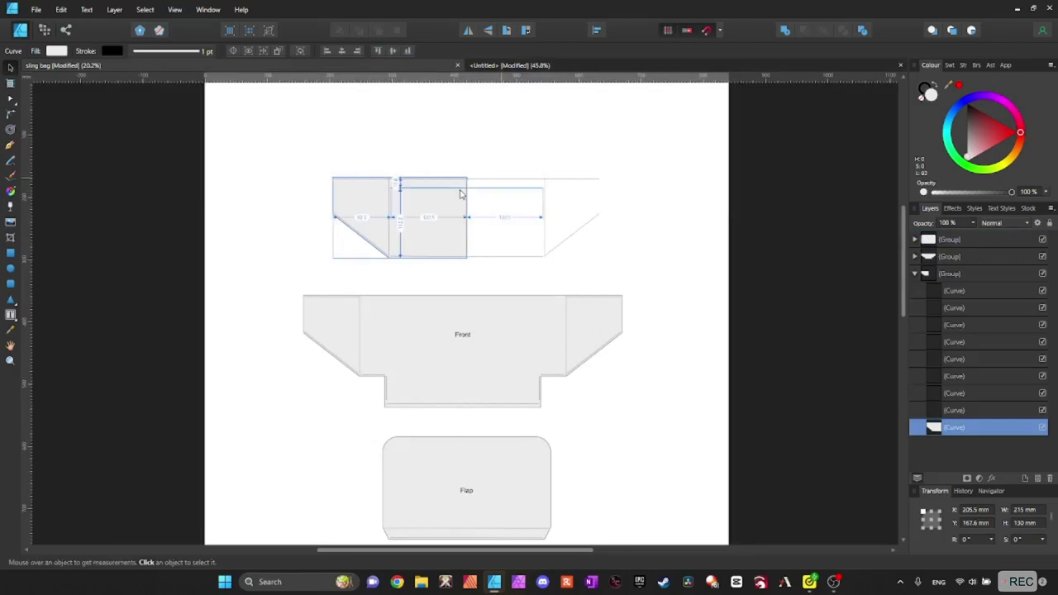
Break the Back panel's lower dashed line just beyond the left half's cut edge, at about X 420.8 mm.
scroll(491, 217, "up", 3)
scroll(491, 217, "up", 5)
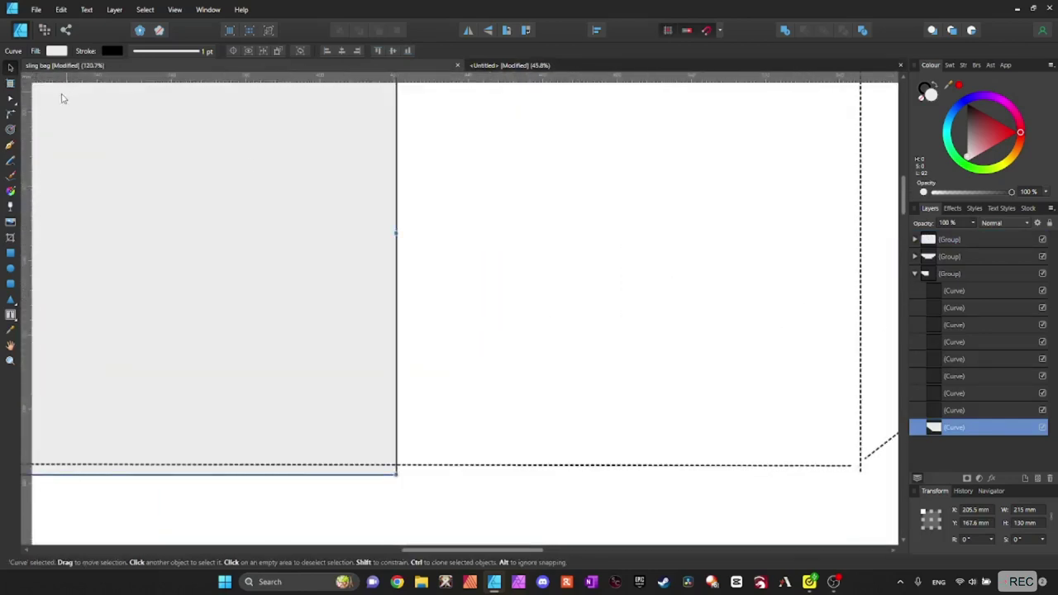
key("a")
scroll(415, 469, "up", 5)
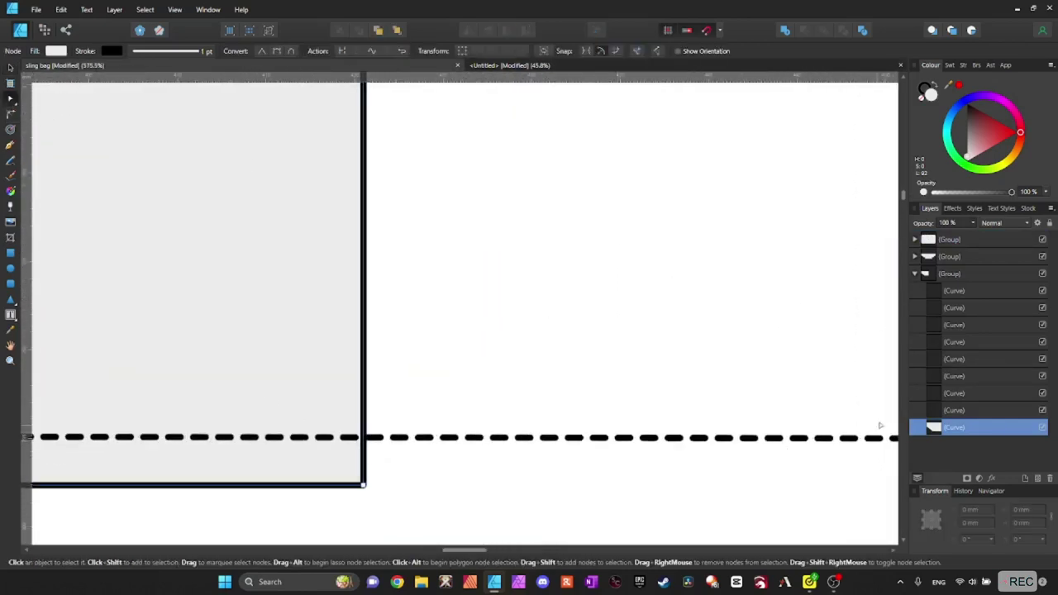
left_click(431, 439)
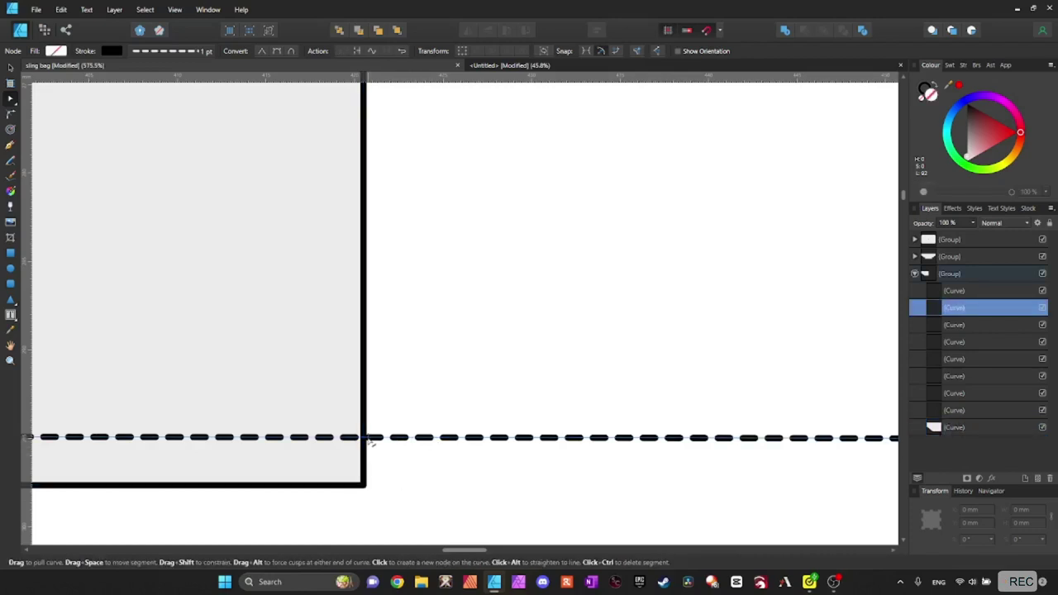
left_click(368, 438)
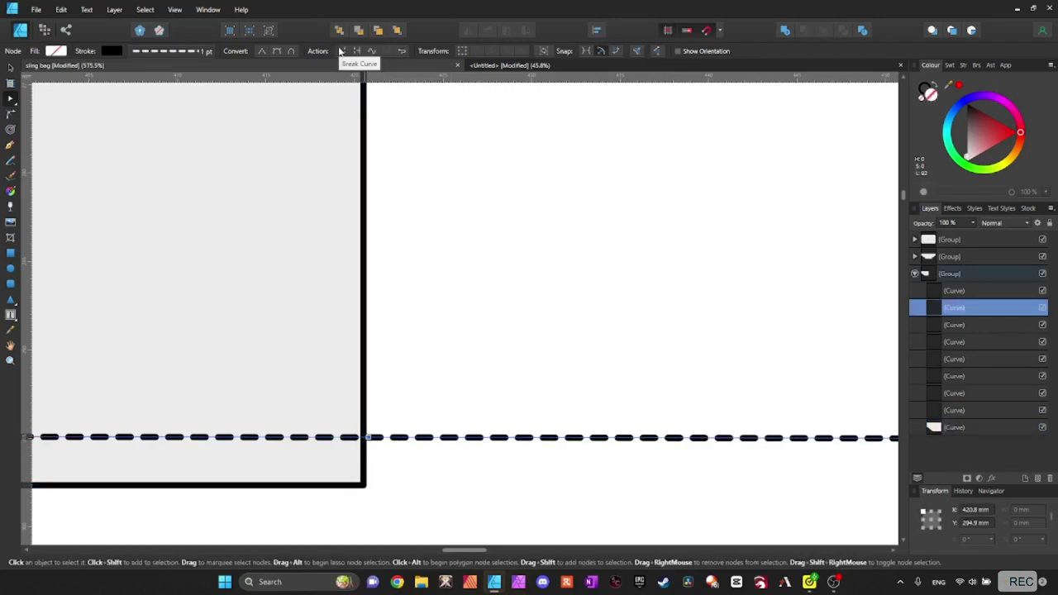
left_click(340, 51)
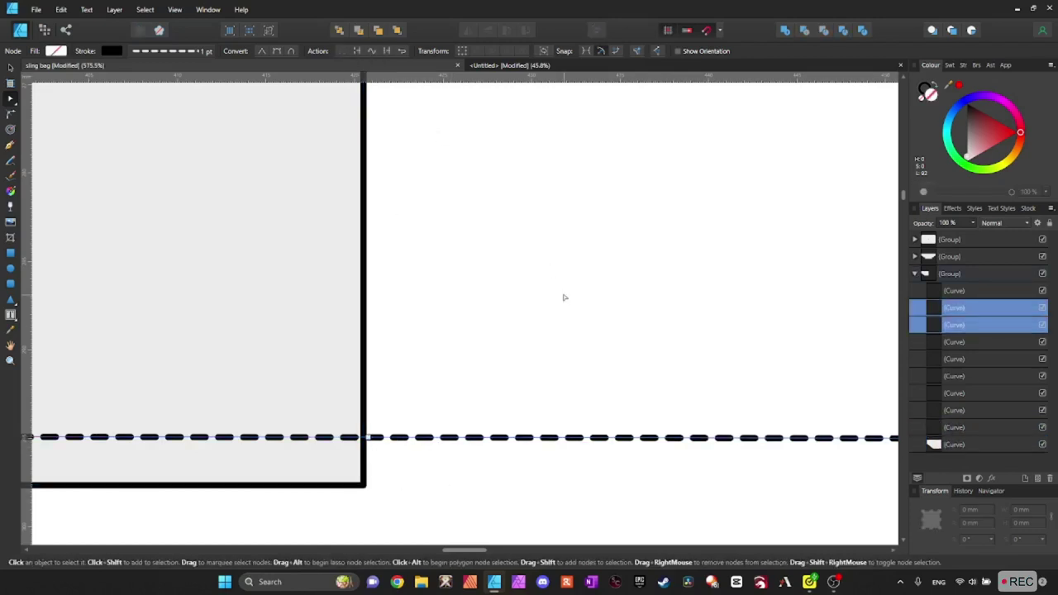
left_click(955, 328)
Break the Back panel's inner horizontal dashed line, below the upper one, just beyond the left half's cut edge.
scroll(522, 405, "down", 8)
scroll(521, 329, "up", 8)
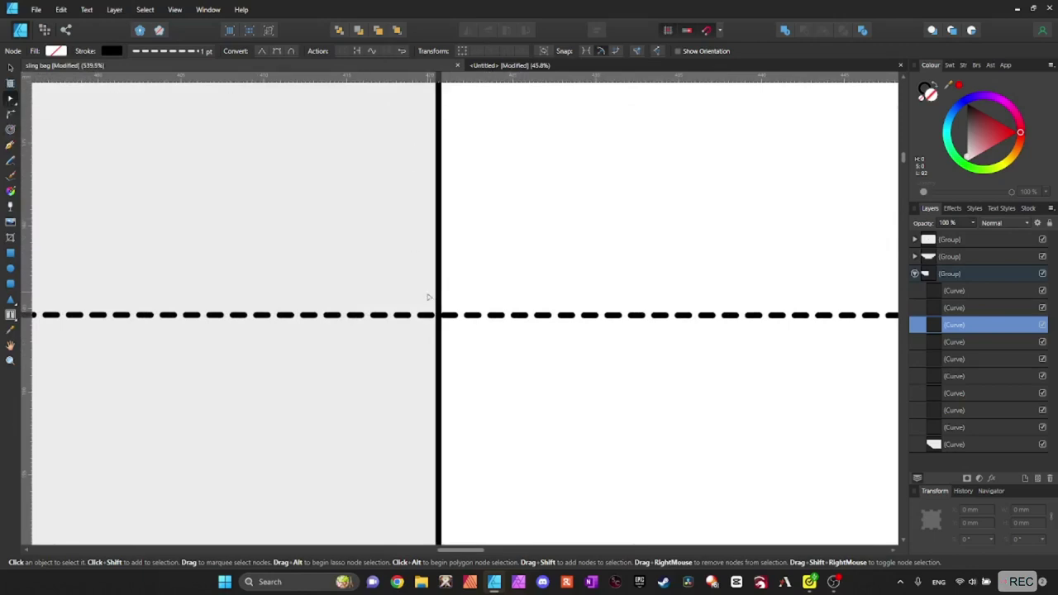
left_click(443, 316)
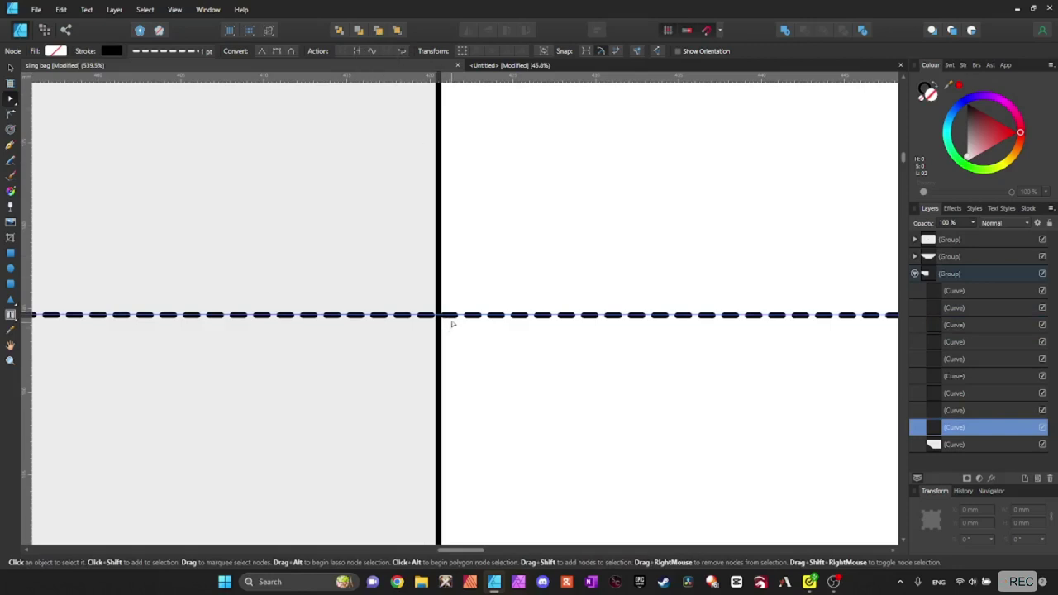
scroll(439, 315, "up", 2)
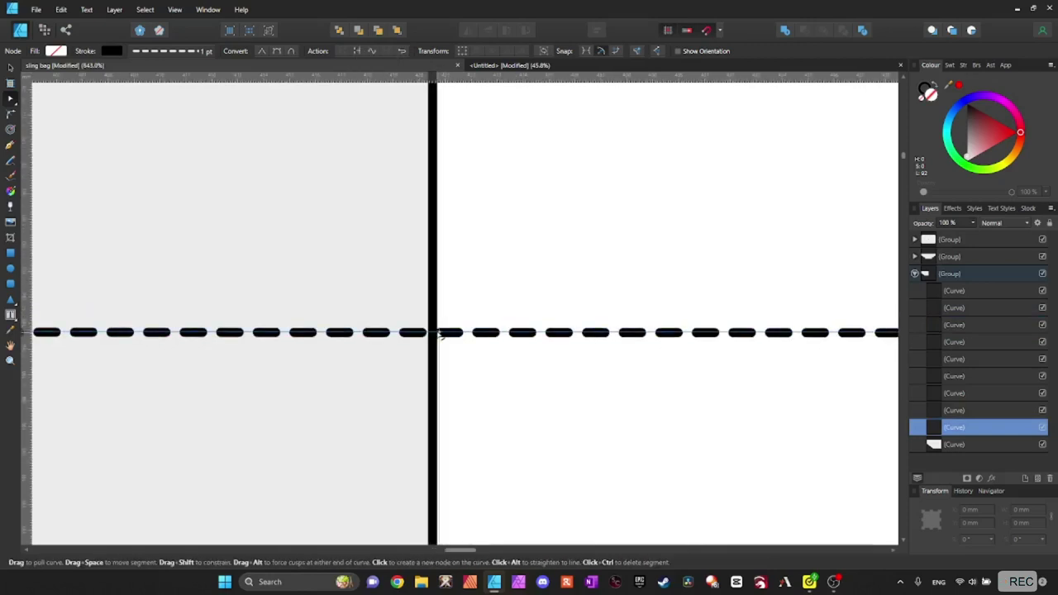
left_click(348, 51)
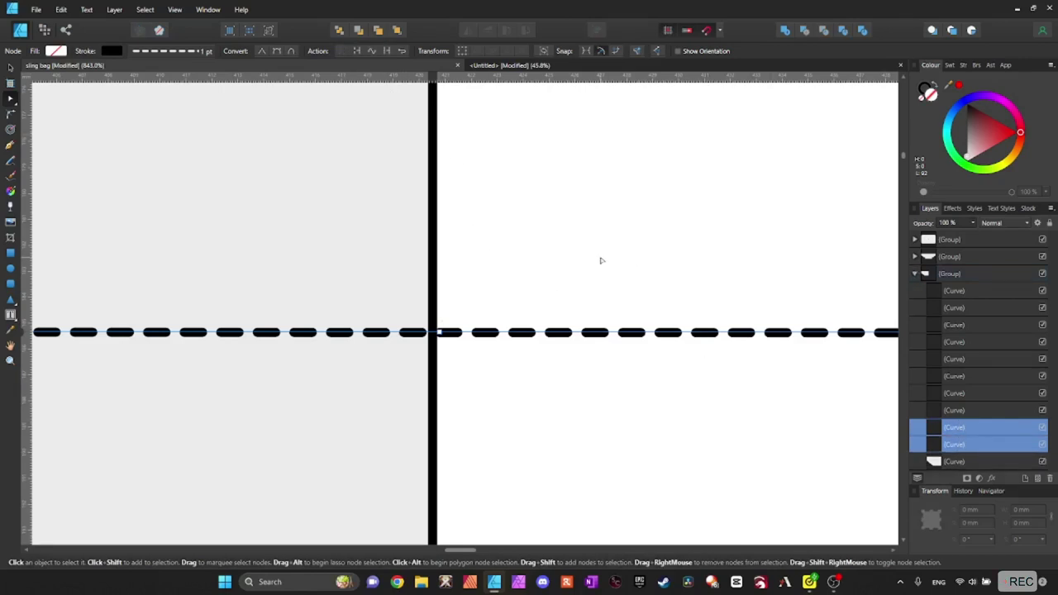
Break the Back panel's uppermost dashed line just beyond the cut edge, at about X 420.8 mm.
scroll(600, 260, "down", 3)
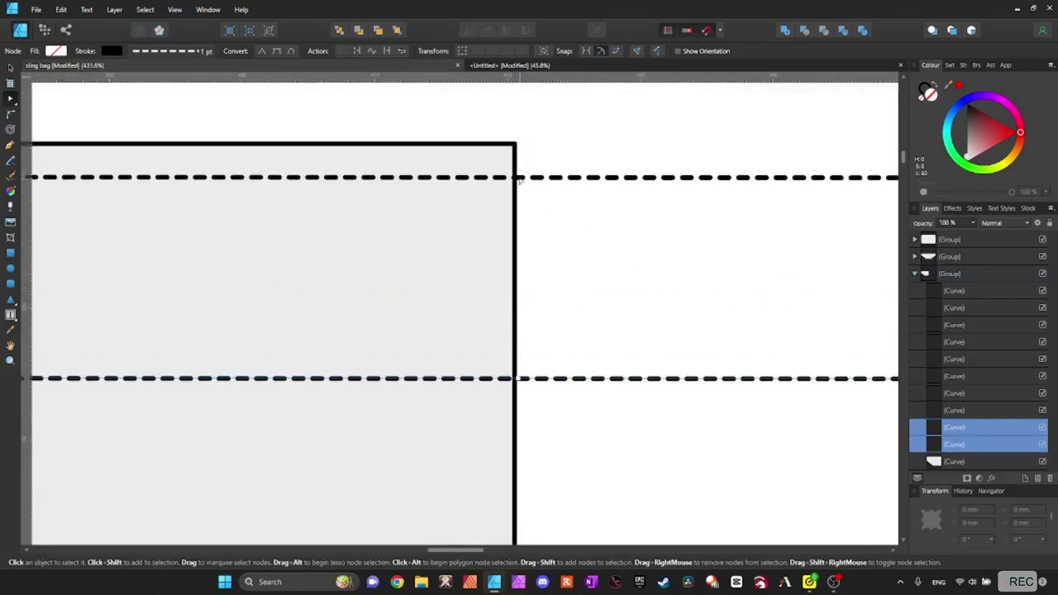
left_click(519, 179)
scroll(519, 180, "up", 10)
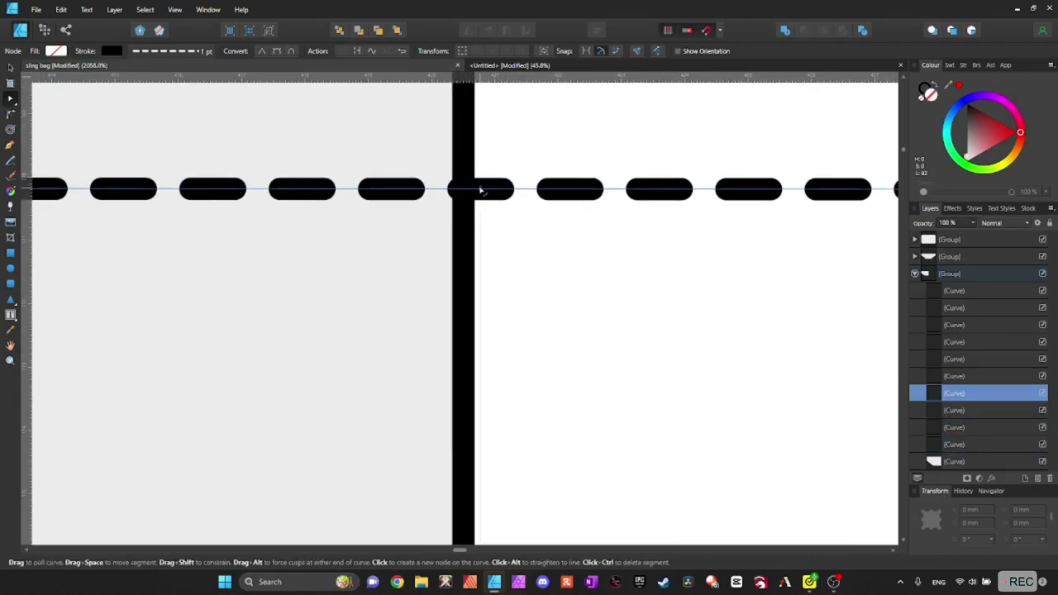
left_click(480, 191)
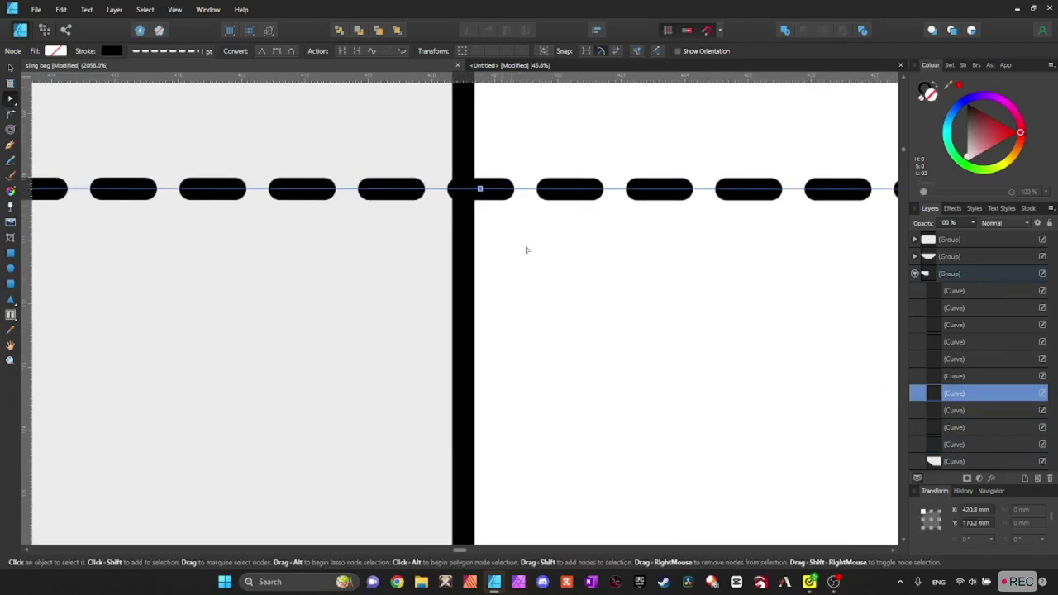
left_click(344, 51)
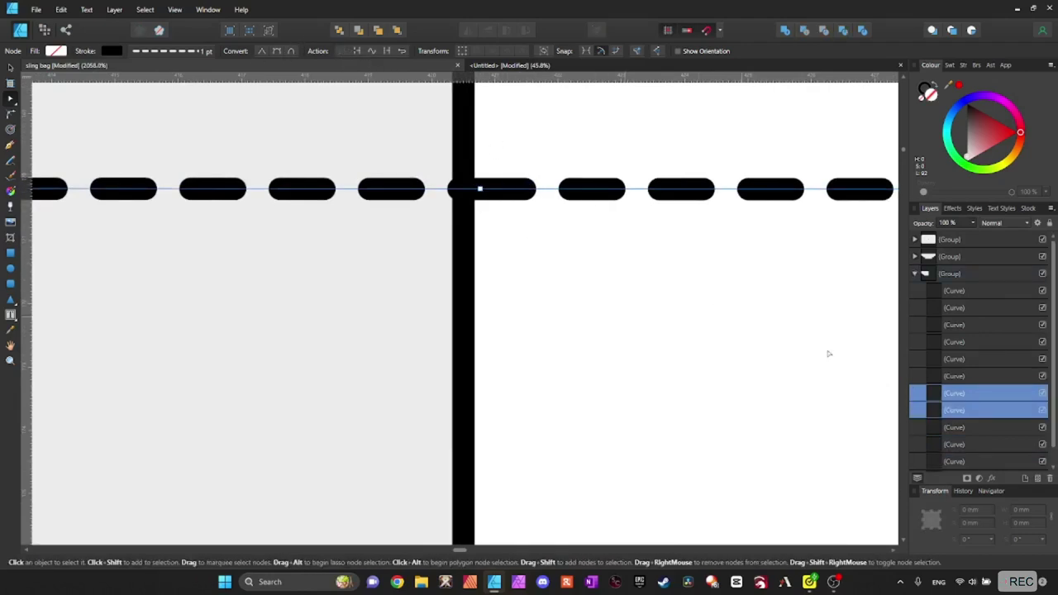
left_click(593, 338)
Delete all dashed lines to the right of the Back panel's left half.
scroll(633, 369, "down", 15)
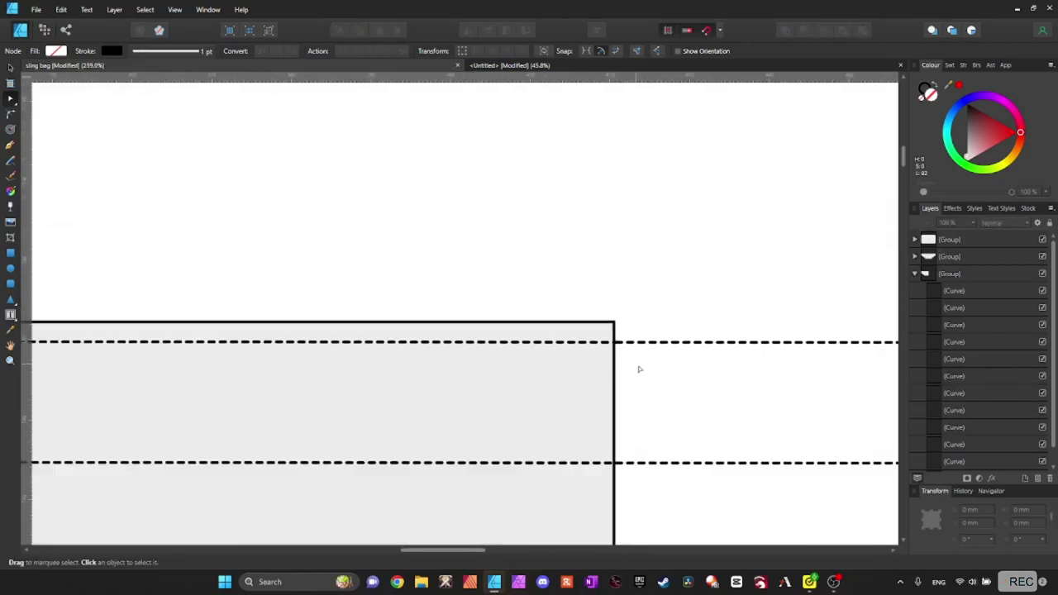
scroll(666, 387, "down", 7)
left_click_drag(695, 435, 463, 298)
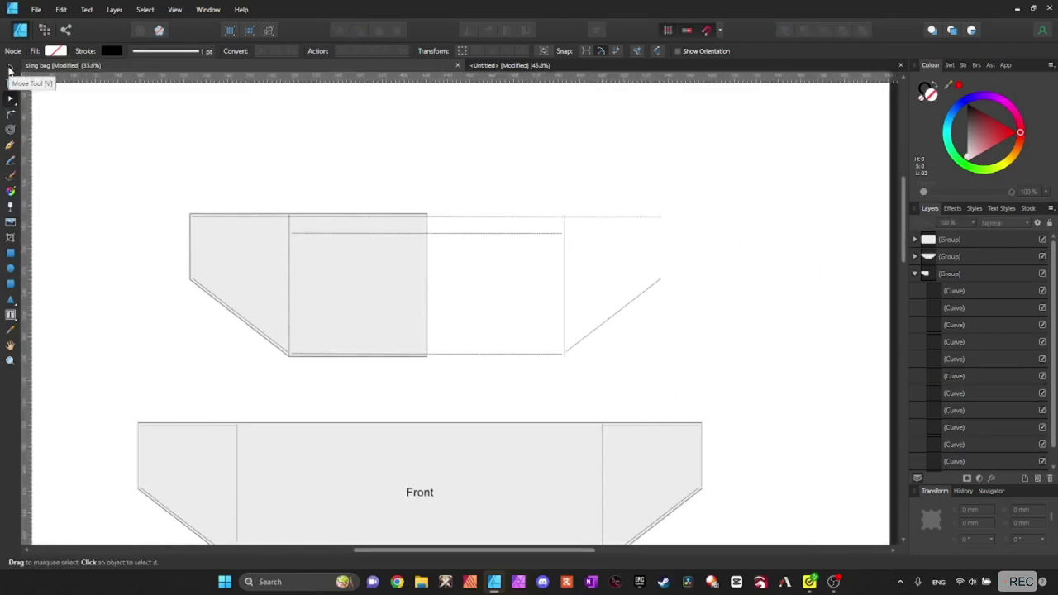
left_click(10, 68)
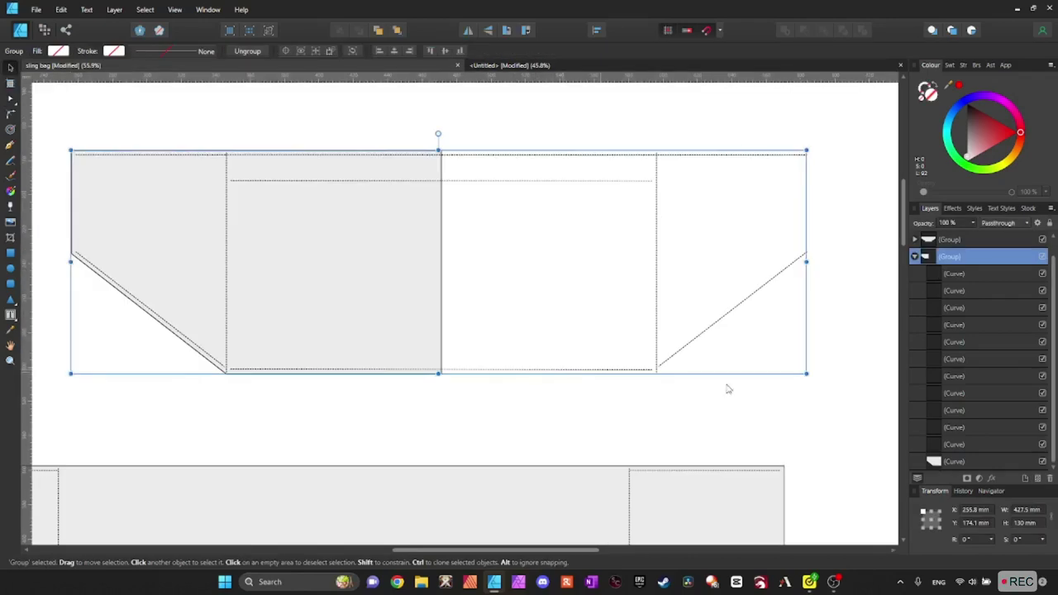
left_click(978, 276)
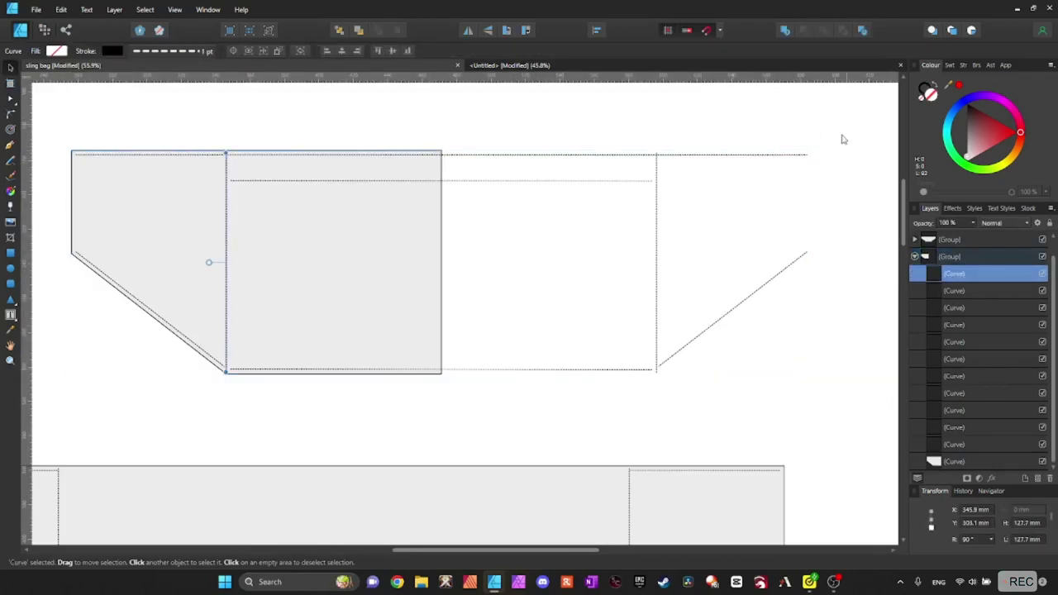
left_click_drag(846, 124, 436, 423)
key("Delete")
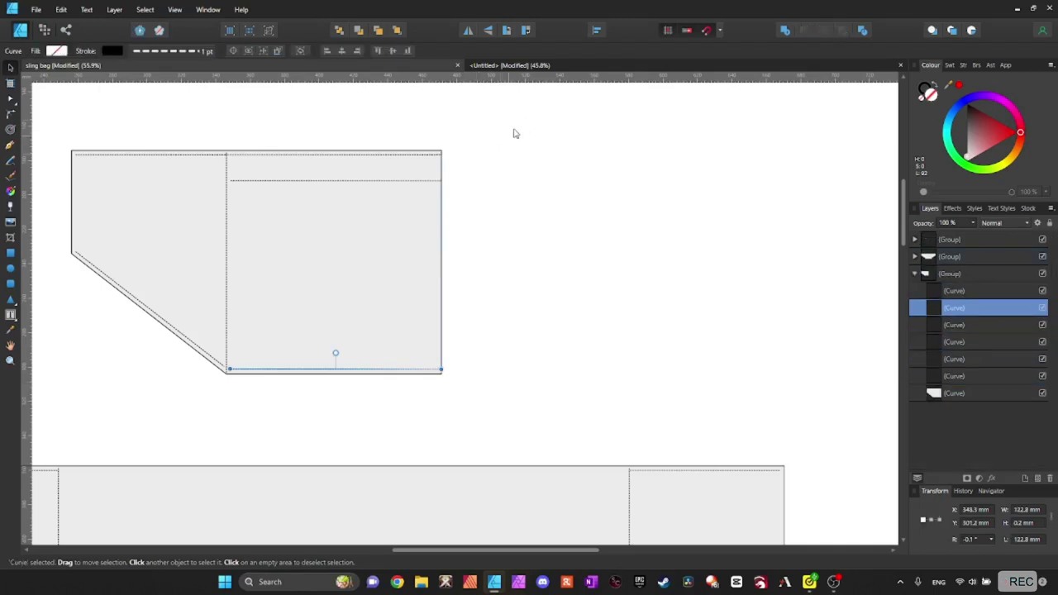
Paste the left half's dashed lines into the untitled document, rotate them to -90° and align them inside the Back panel piece.
left_click(505, 66)
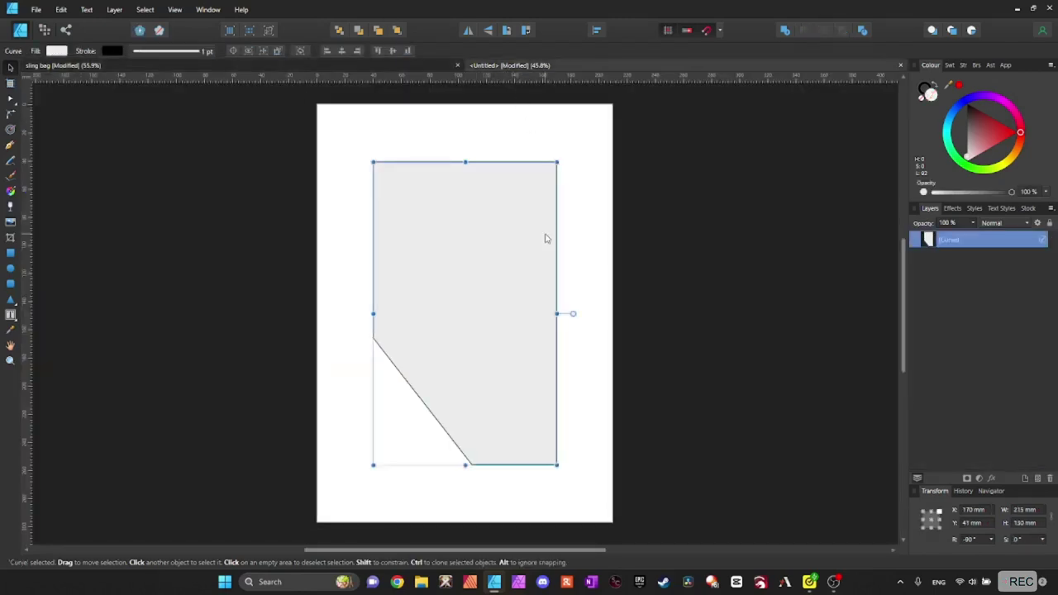
key("ctrl+v")
left_click_drag(466, 335, 569, 453)
left_click_drag(487, 385, 482, 248)
scroll(539, 423, "up", 3)
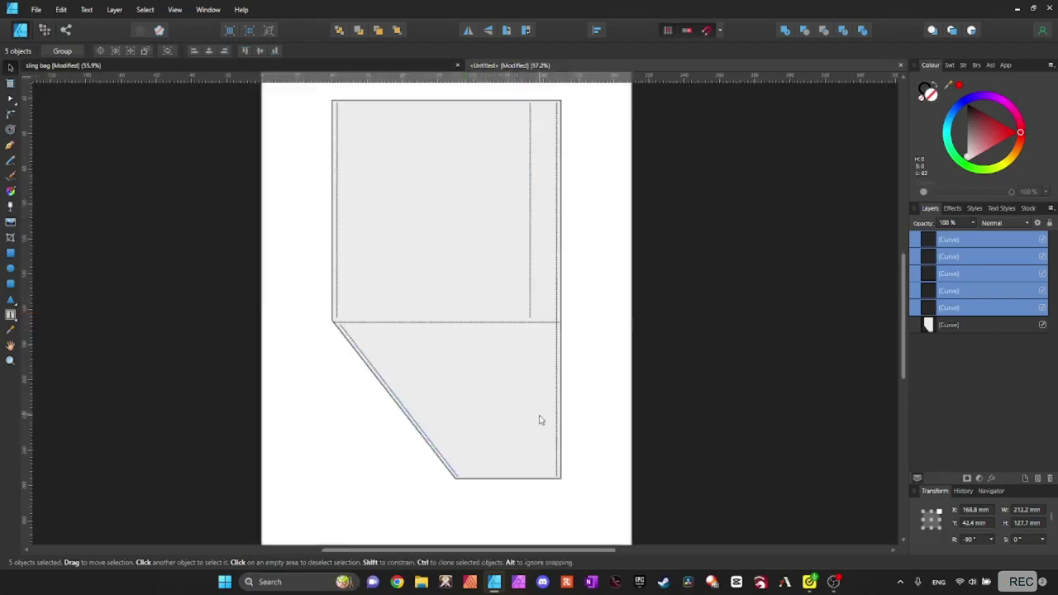
scroll(539, 423, "down", 2)
scroll(501, 118, "up", 5)
scroll(268, 153, "down", 1)
scroll(86, 142, "up", 3)
scroll(240, 170, "down", 3)
scroll(469, 277, "down", 3)
left_click(486, 294)
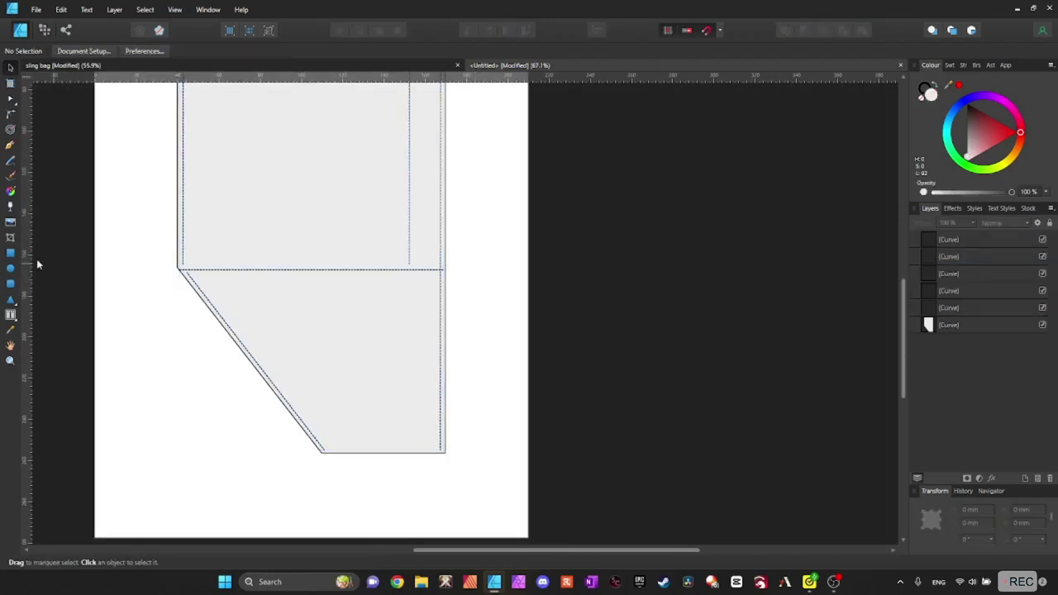
Draw a small black-filled triangle without a stroke, about 11.8 × 8.9 mm, near the upper edge of the panel piece.
left_click(10, 299)
scroll(184, 295, "up", 3)
left_click(62, 50)
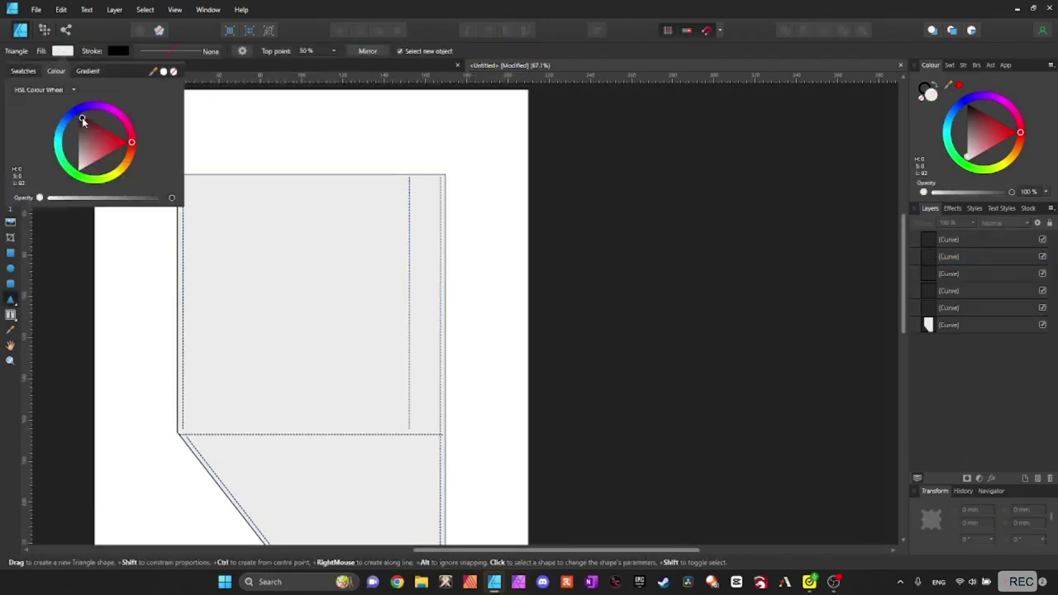
left_click(74, 112)
left_click(118, 50)
left_click(220, 90)
mouse_move(311, 177)
left_mouse_down()
mouse_move(338, 208)
mouse_move(332, 192)
mouse_move(312, 206)
mouse_move(332, 204)
mouse_move(319, 188)
left_mouse_up()
Move the triangle so its tip touches the middle of the panel piece's upper edge, at X 99.1 mm, Y 41 mm.
left_click(10, 66)
left_click_drag(305, 190, 312, 188)
scroll(316, 169, "up", 3)
scroll(320, 172, "up", 2)
left_click_drag(300, 229, 300, 220)
scroll(329, 221, "down", 7)
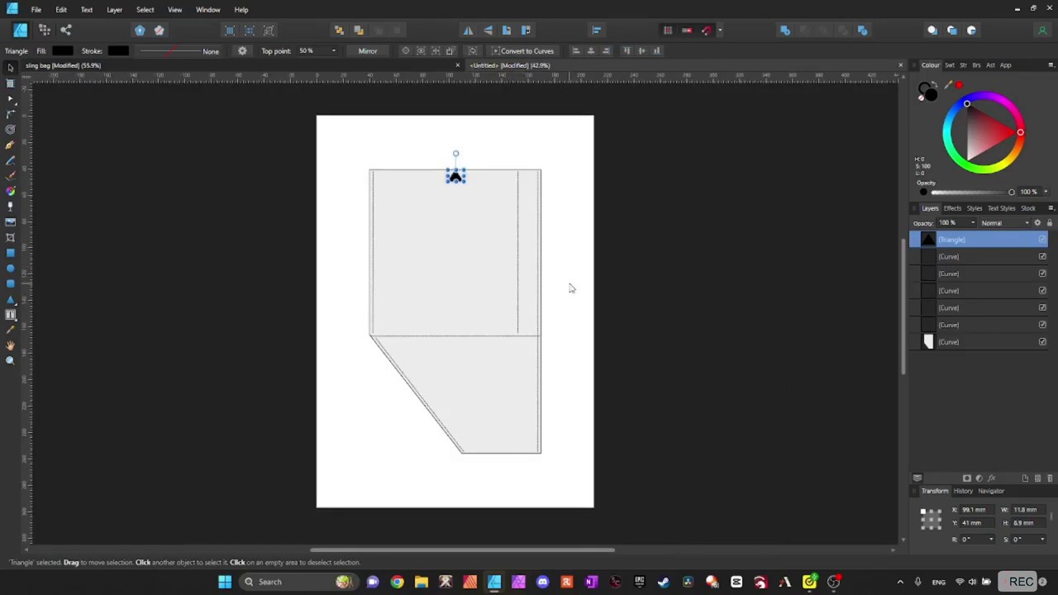
left_click(570, 283)
Save the page with the Back panel piece to the Desktop as "sling bag part 1".
left_click(36, 9)
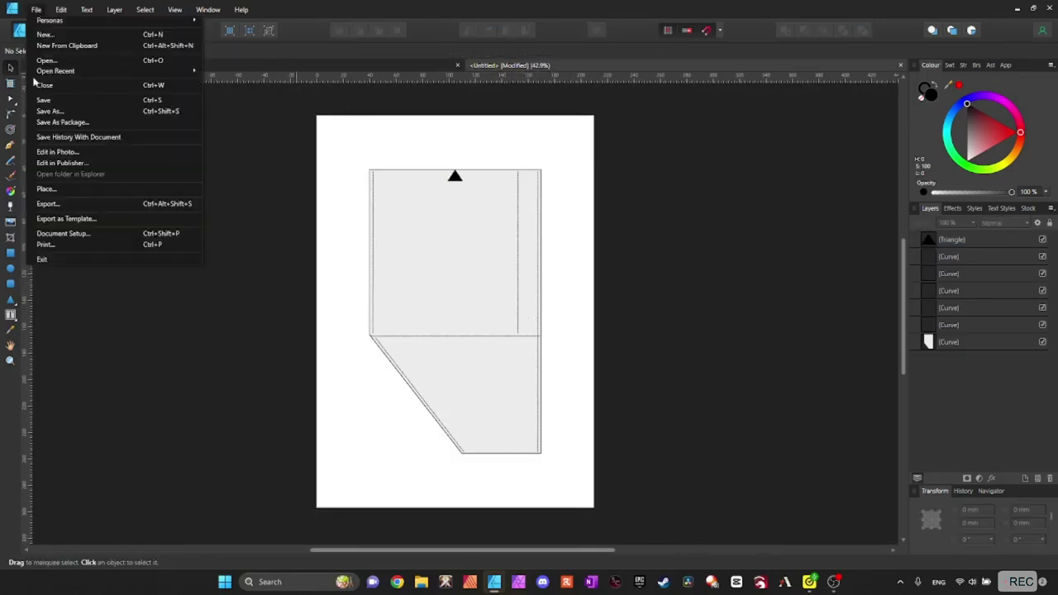
left_click(60, 111)
type("sling pba")
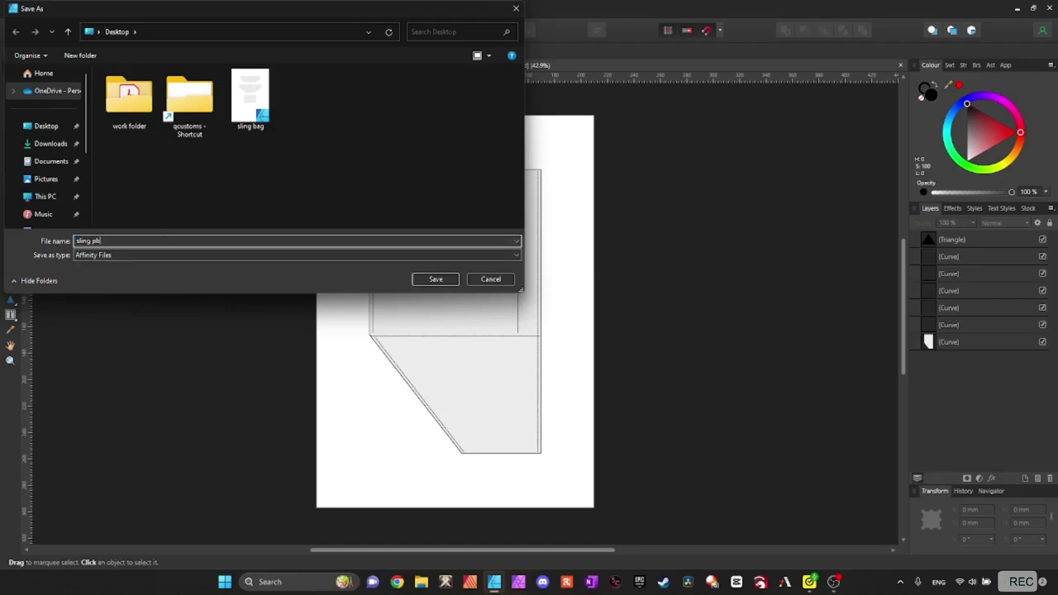
key("BackSpace")
key("BackSpace")
type("bag p")
left_click(447, 281)
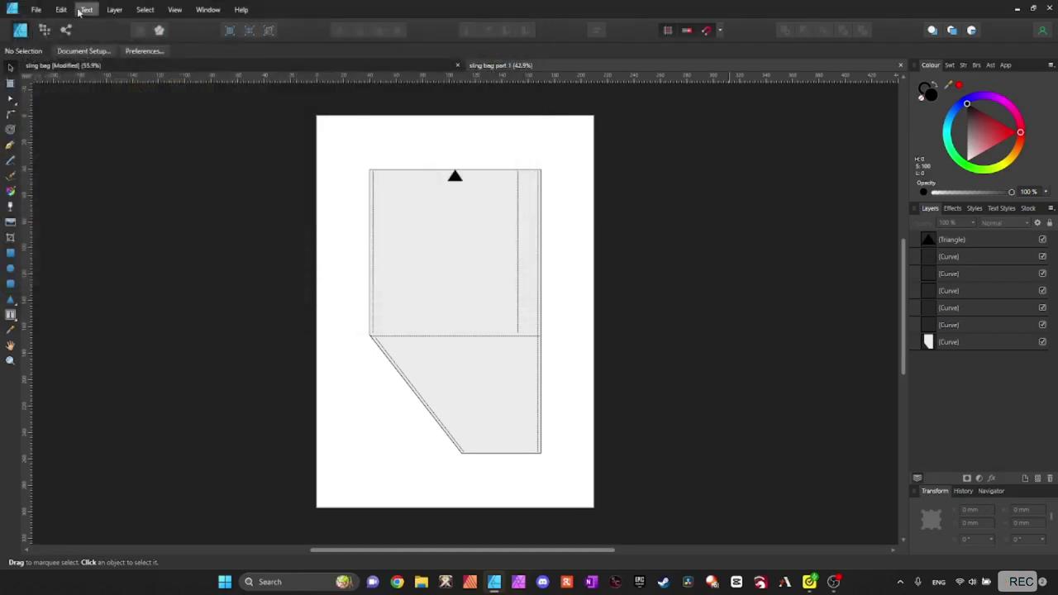
left_click(36, 9)
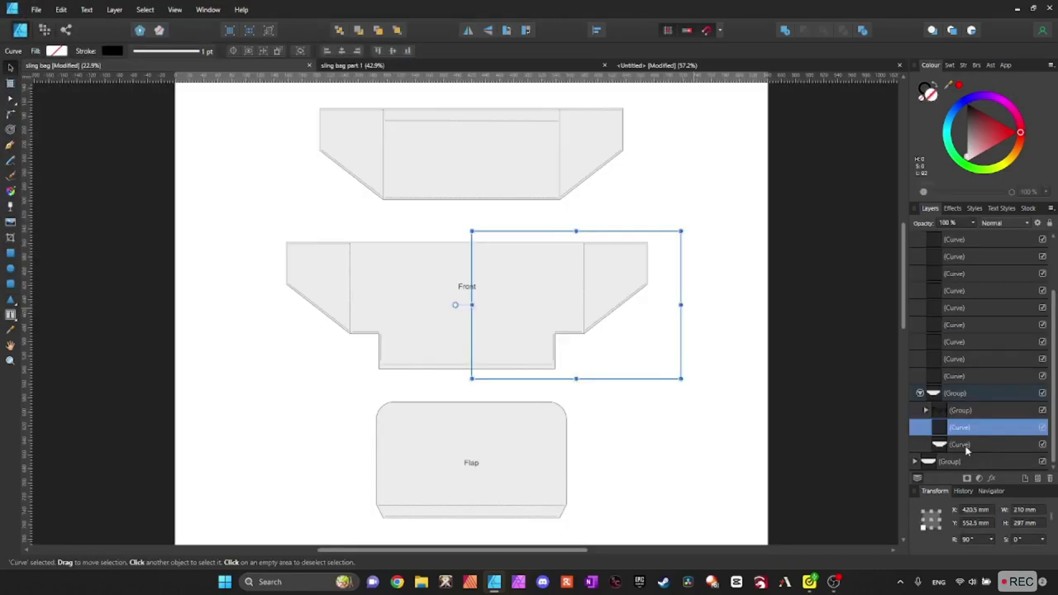
left_click(966, 444, "shift")
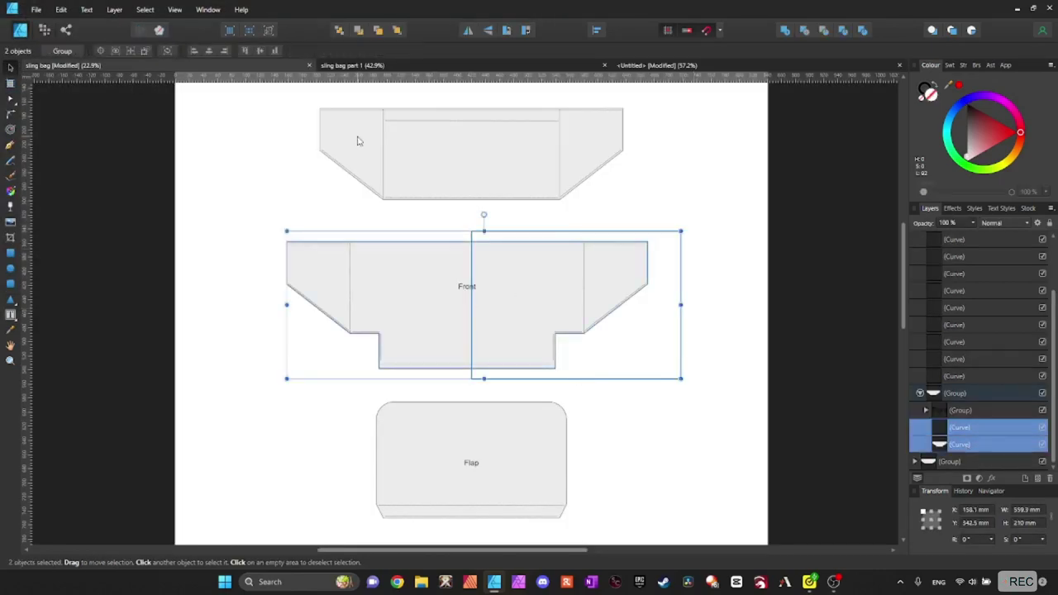
left_click(861, 31)
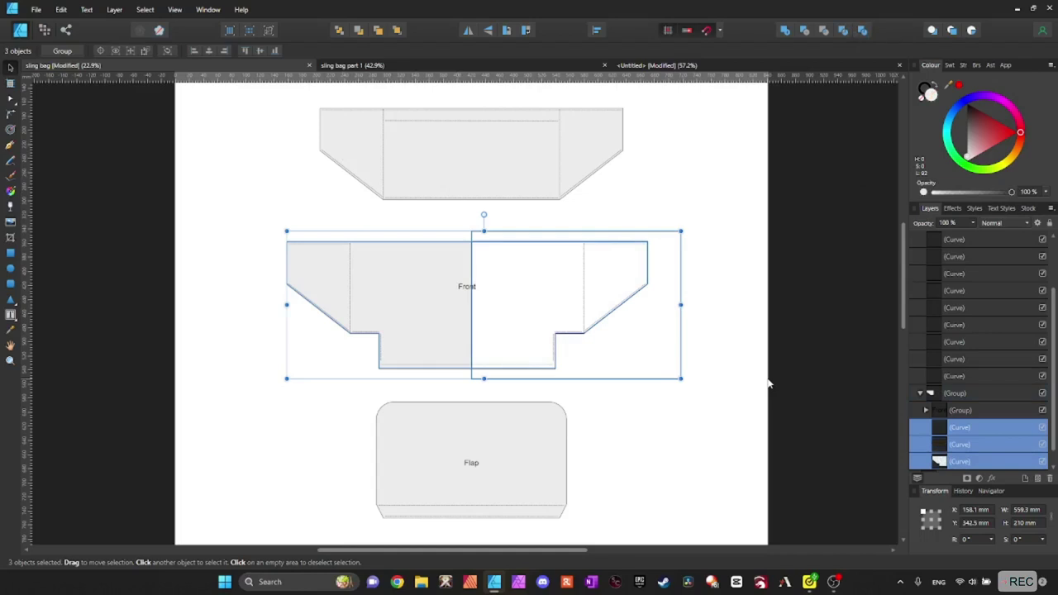
key("ctrl+z")
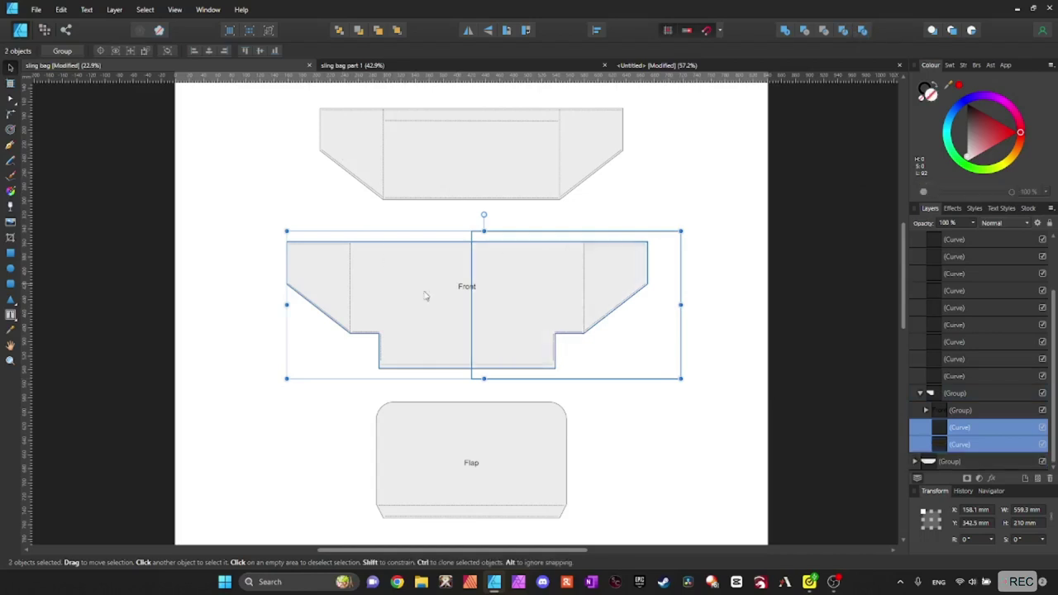
Delete the Front label and divide the Front panel shape with the page-size outline.
left_click(470, 288)
key("Delete")
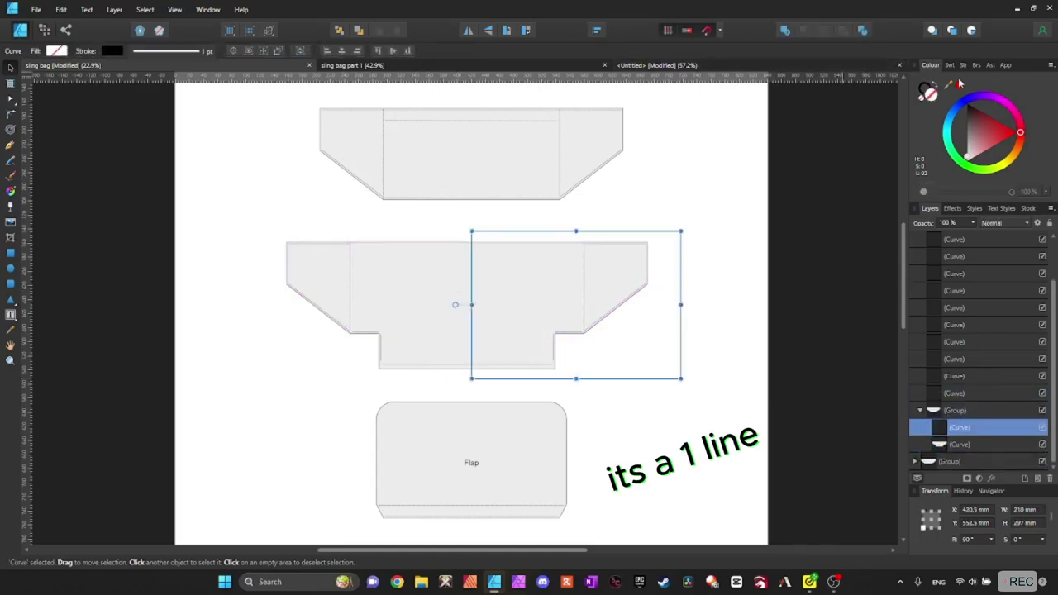
left_click(962, 444, "shift")
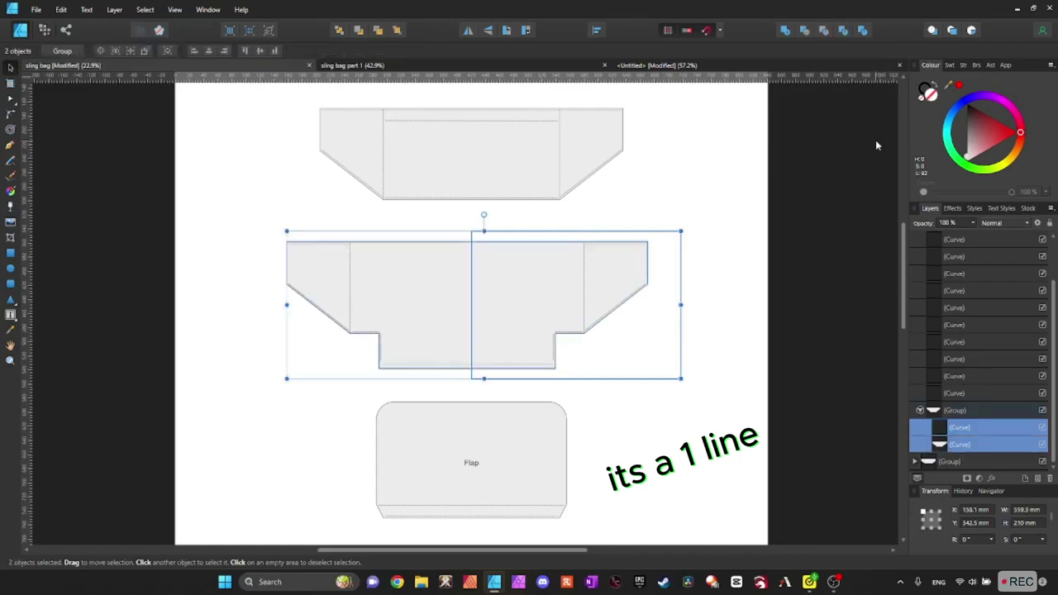
left_click(867, 32)
Delete the leftover piece of the page-size outline outside the Front panel.
scroll(574, 305, "up", 5)
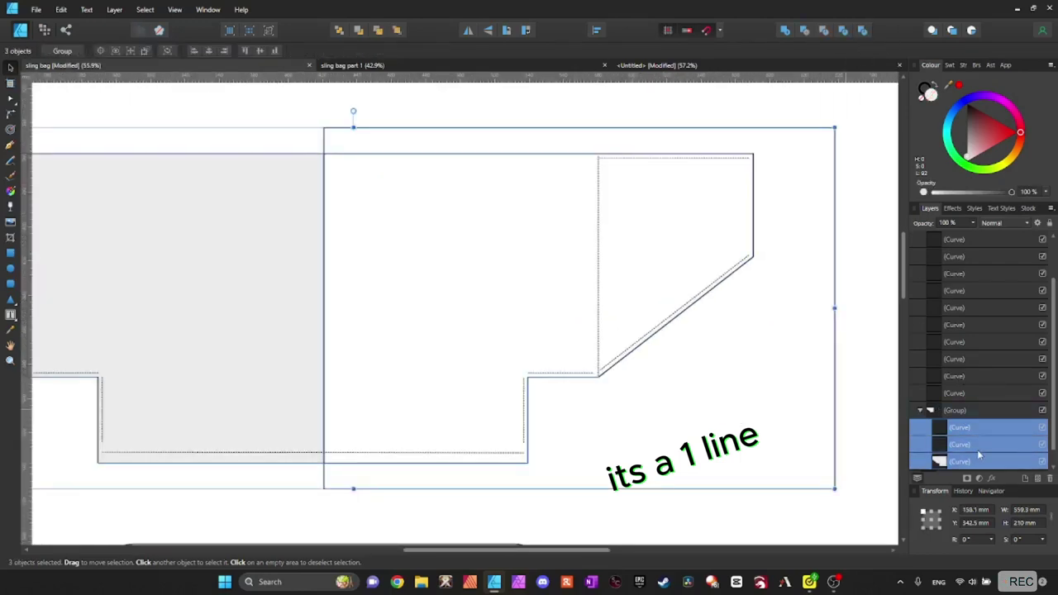
left_click(972, 444)
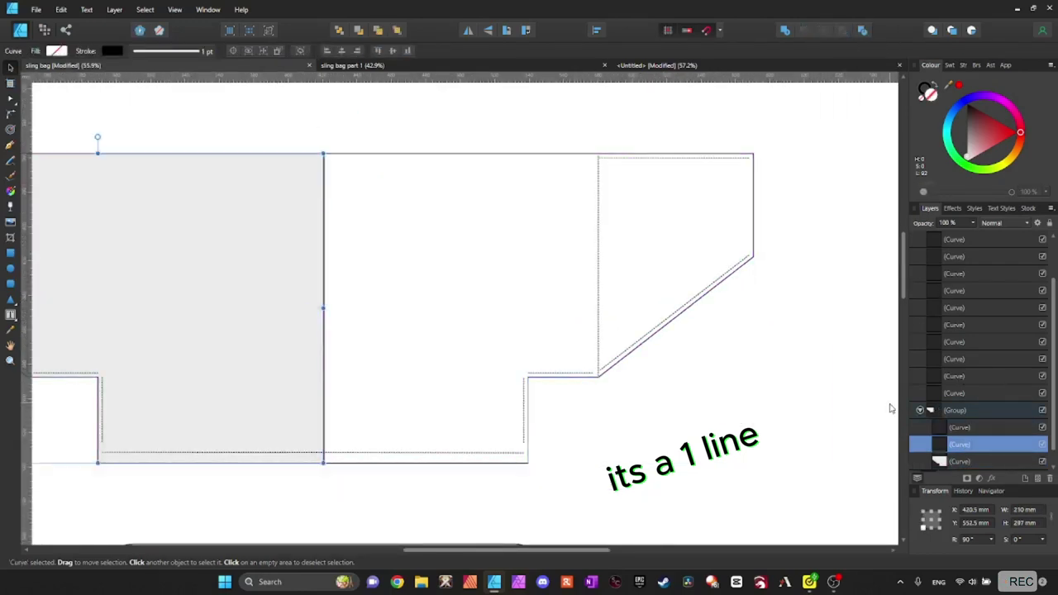
scroll(789, 472, "down", 3)
scroll(543, 496, "up", 7)
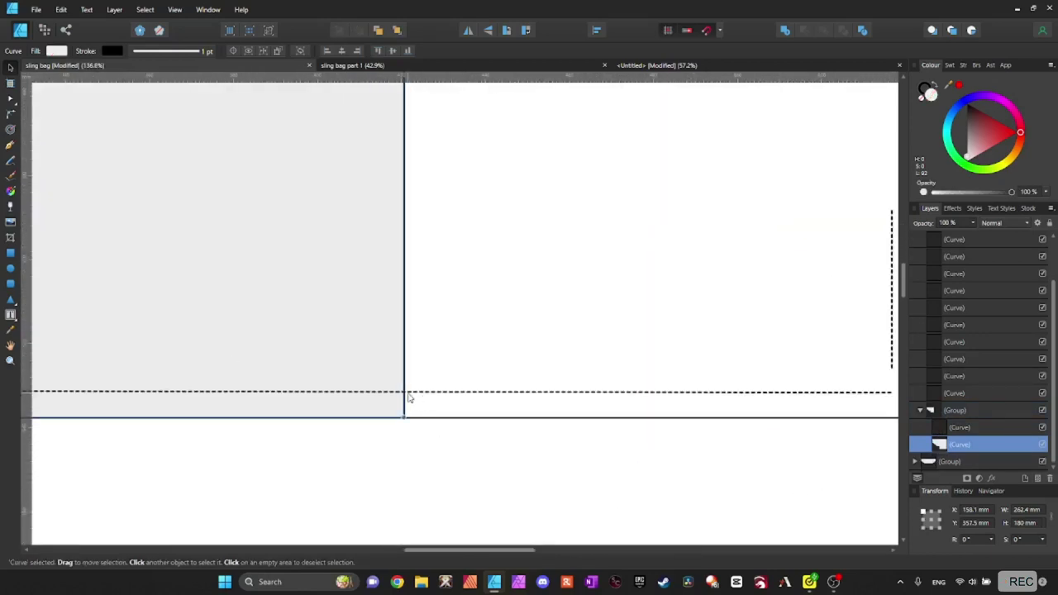
Break the dashed line along the Front panel's lower edge where it crosses the panel's dividing line.
left_click(975, 377)
left_click(11, 97)
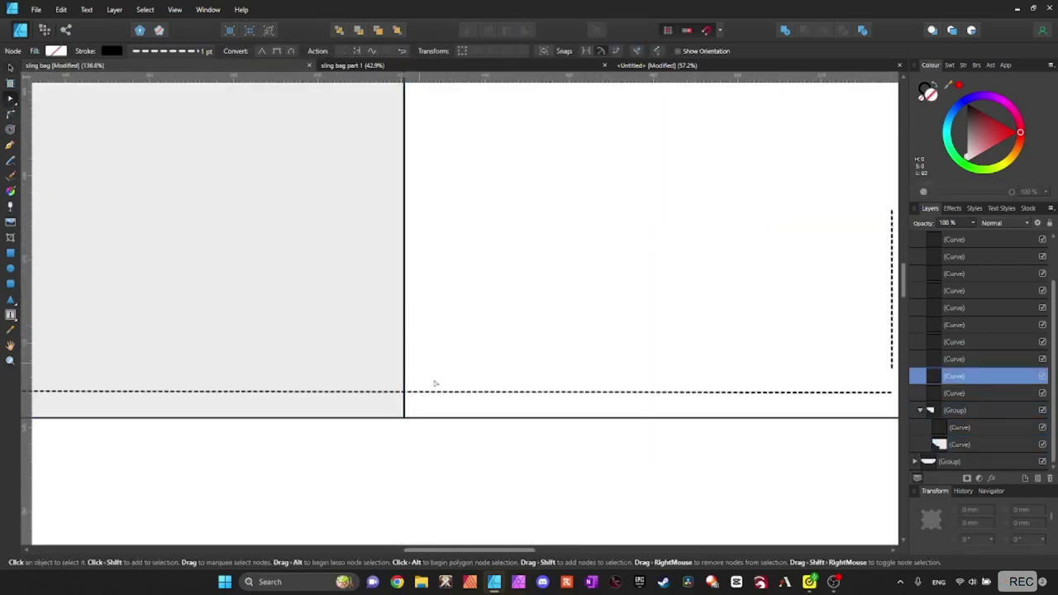
left_click(436, 393)
scroll(405, 389, "up", 10)
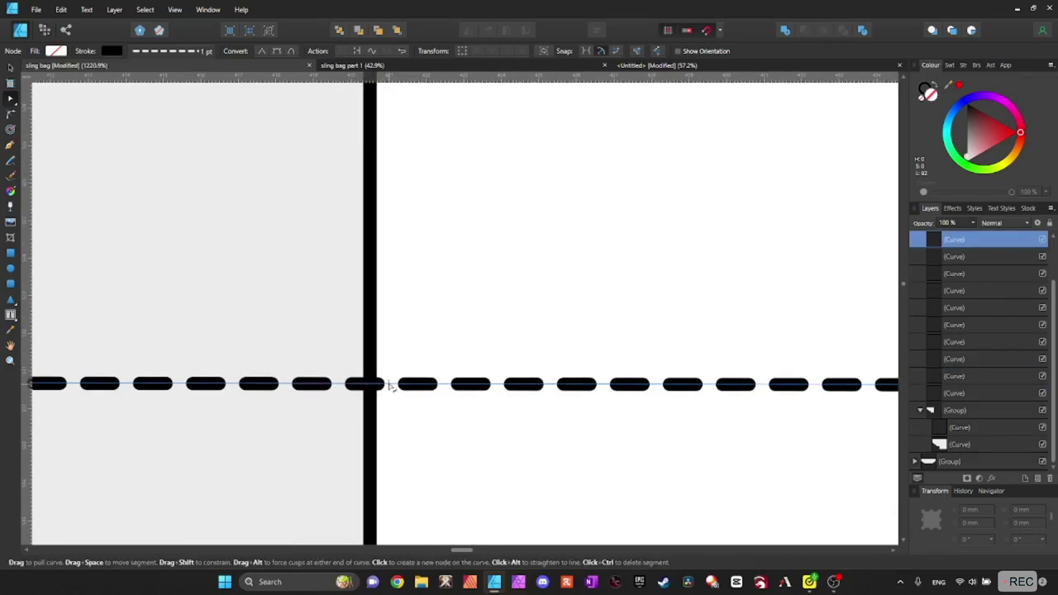
left_click(388, 383)
left_click(343, 51)
scroll(688, 371, "down", 7)
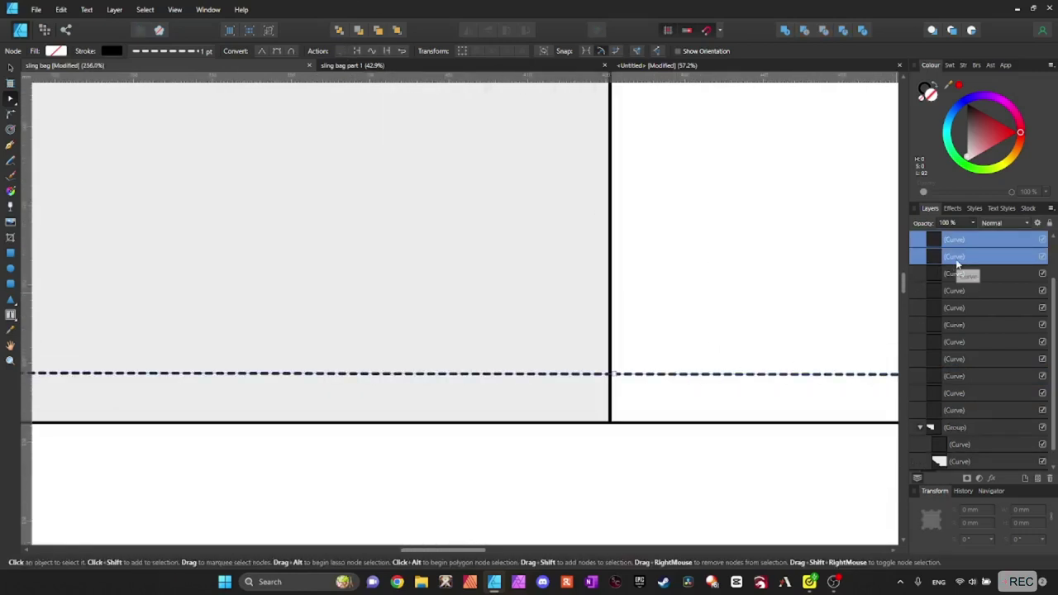
Move the outline curve of the Front panel's right half out of its nested group in the layer stack.
key("v")
scroll(656, 350, "down", 8)
left_click_drag(732, 263, 520, 308)
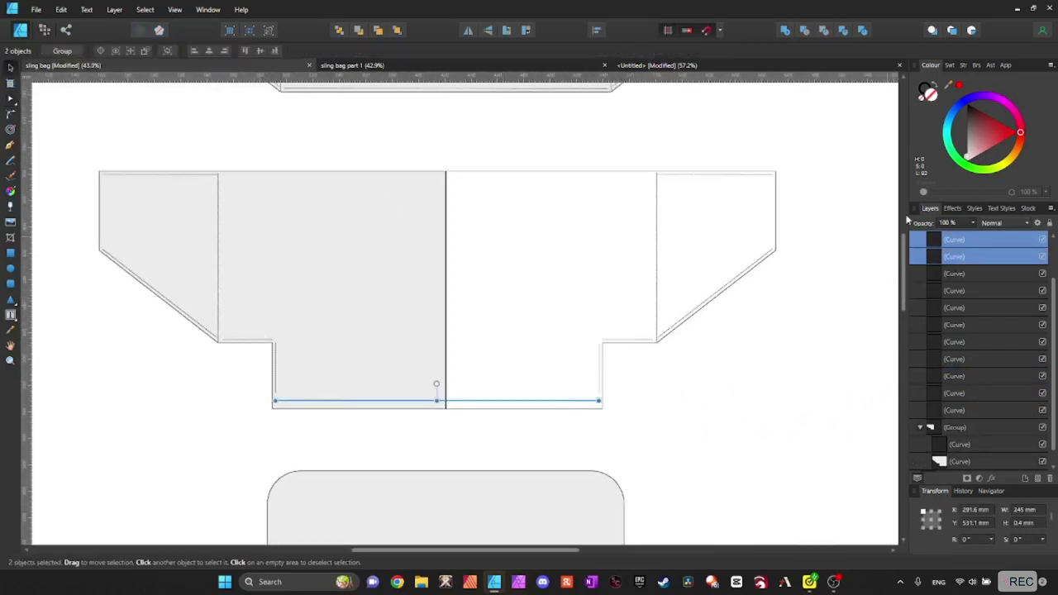
left_click_drag(833, 139, 421, 439)
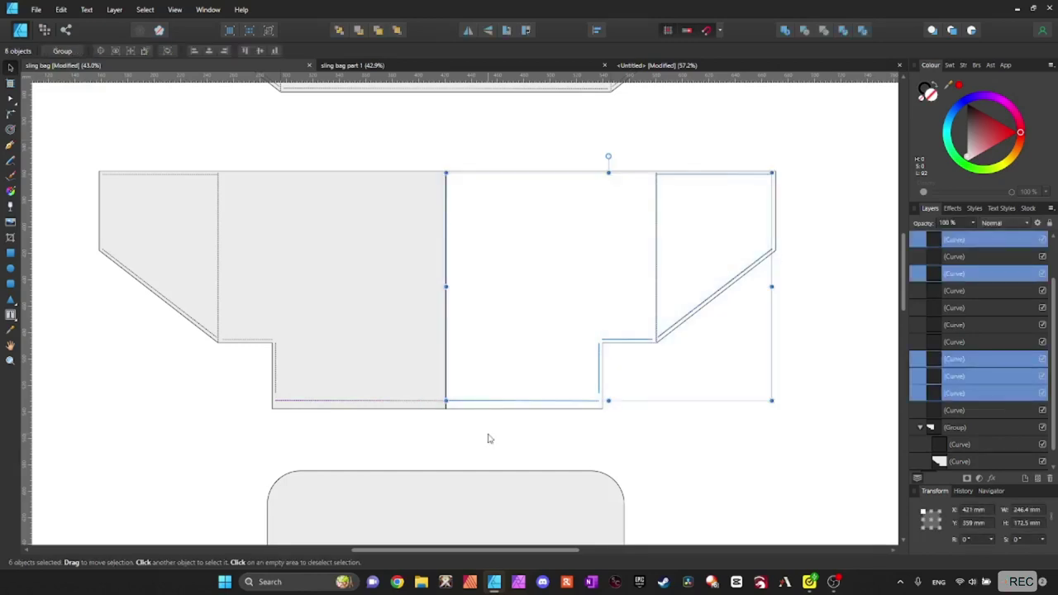
scroll(962, 443, "down", 1)
left_click_drag(964, 432, 962, 405)
Cut the Front panel's right half with its dashed lines and paste it into the untitled page document.
left_click_drag(850, 138, 438, 461)
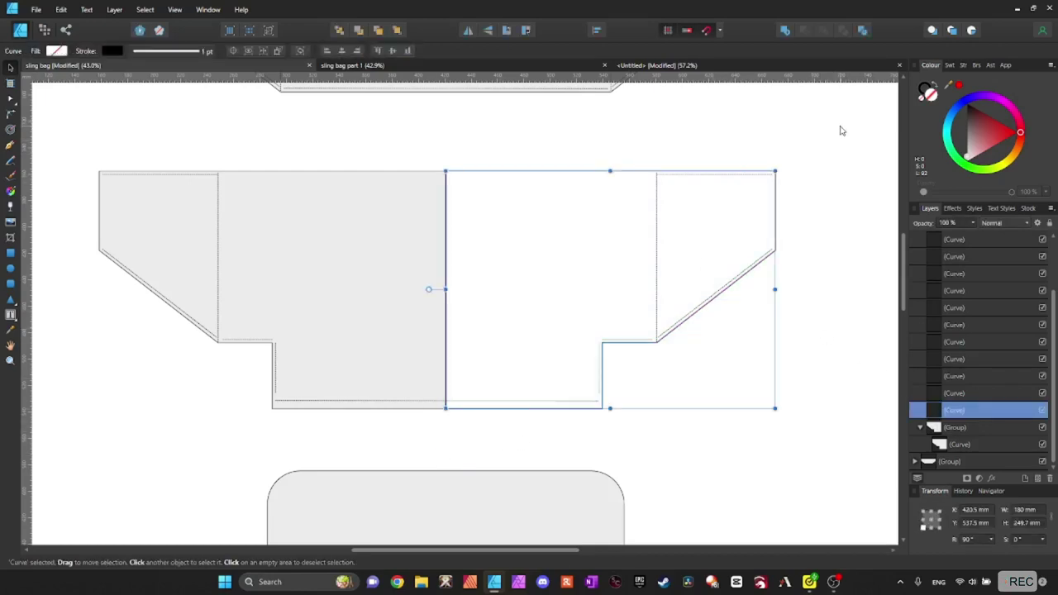
left_click_drag(839, 125, 420, 455)
key("Delete")
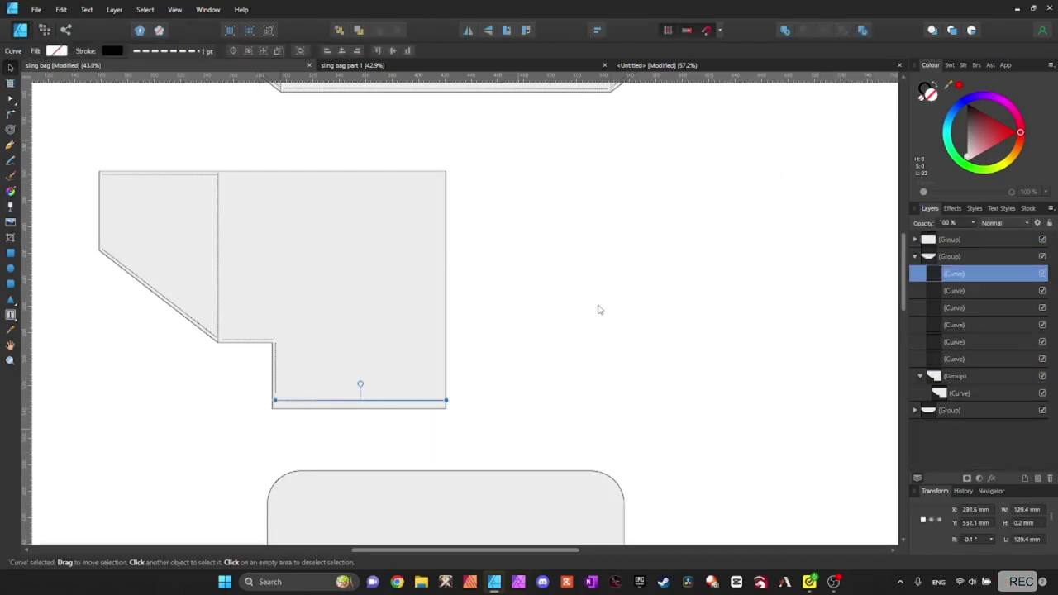
left_click(662, 65)
key("ctrl+v")
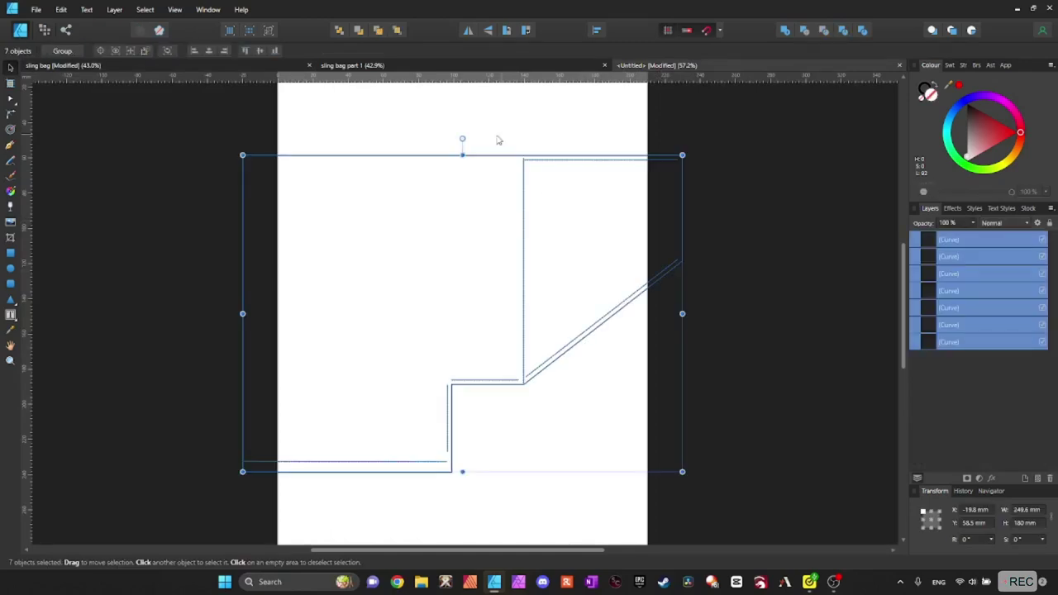
Rotate the pasted Front piece a quarter turn and fit it inside the page, comparing it with sling bag part 1.
left_click_drag(468, 140, 583, 305)
scroll(597, 386, "down", 2)
left_click(454, 64)
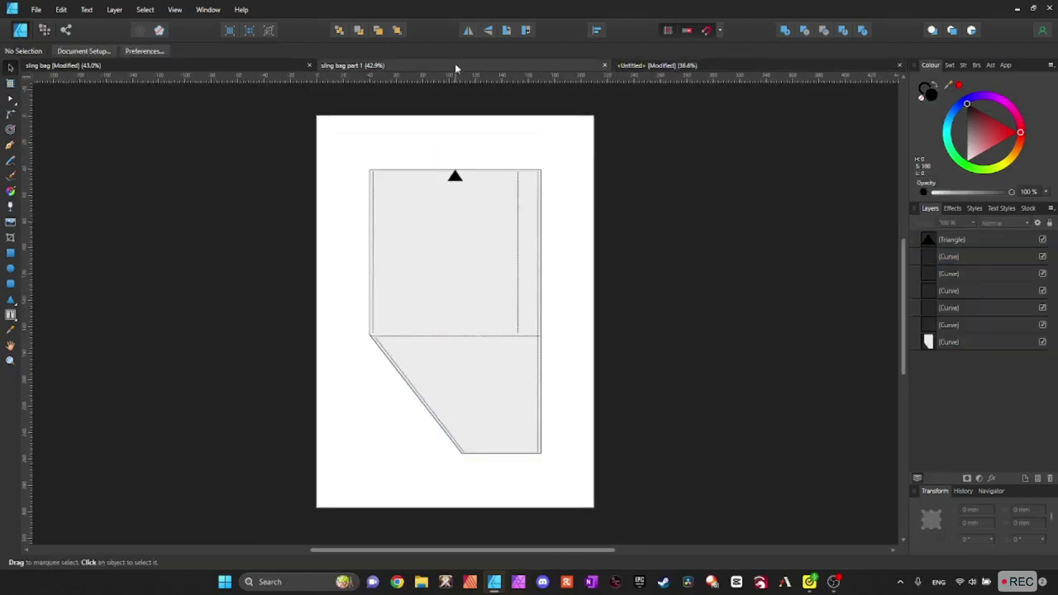
left_click(666, 65)
scroll(490, 357, "up", 2)
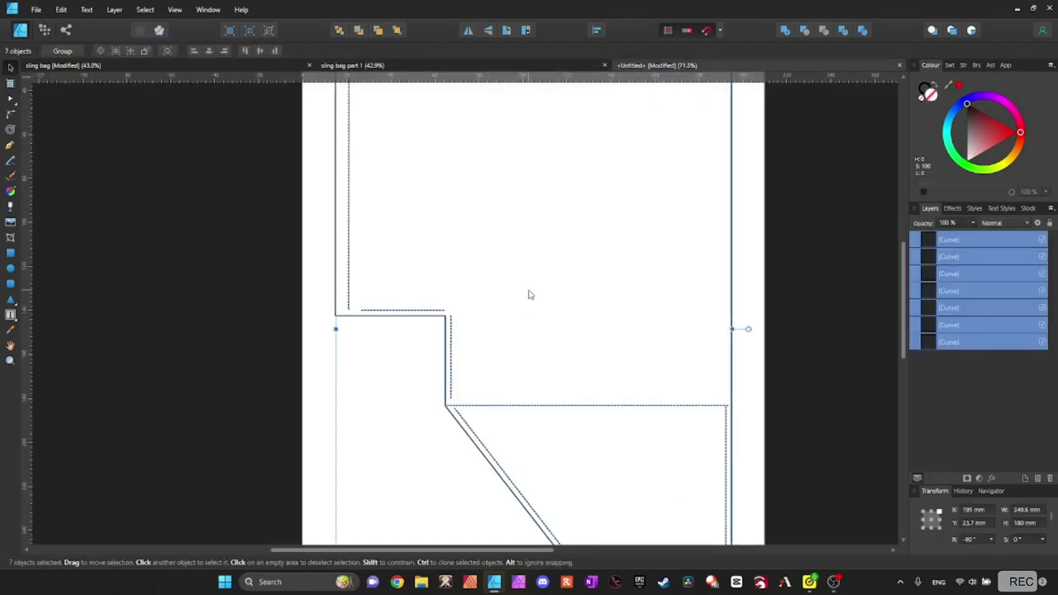
Fill the Front piece's outline with a very light grey from the Greys swatches.
left_click(964, 341)
scroll(539, 222, "down", 1)
scroll(546, 129, "up", 2)
scroll(546, 129, "down", 1)
left_click(57, 50)
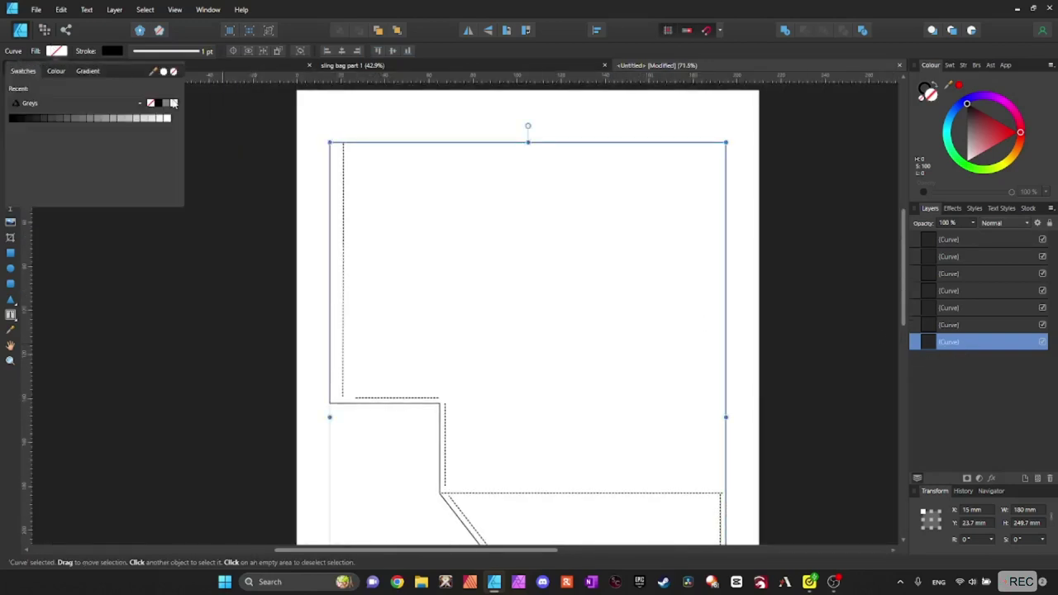
left_click(166, 103)
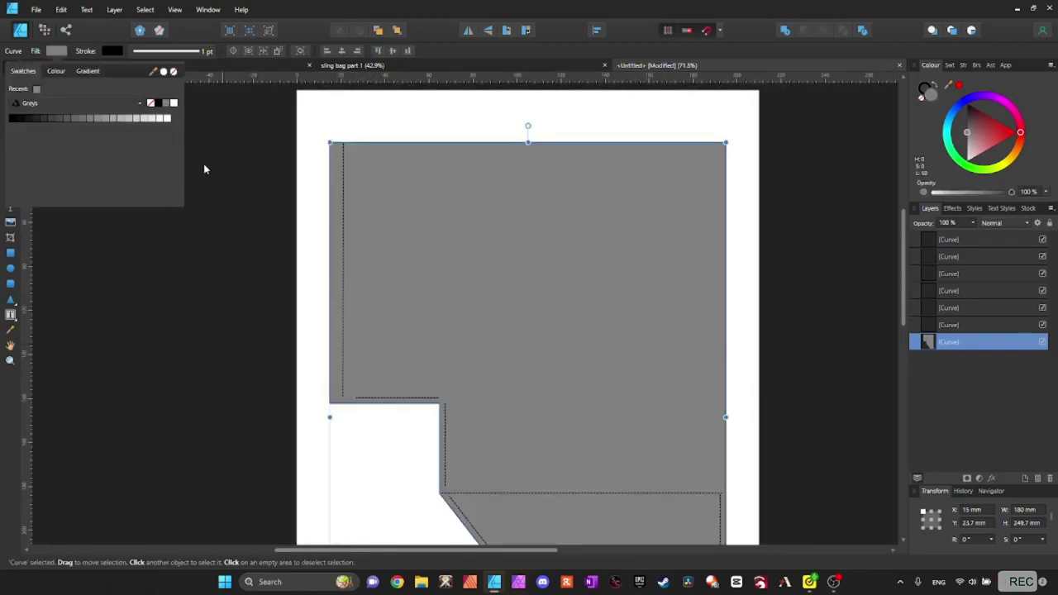
left_click(141, 119)
left_click(160, 119)
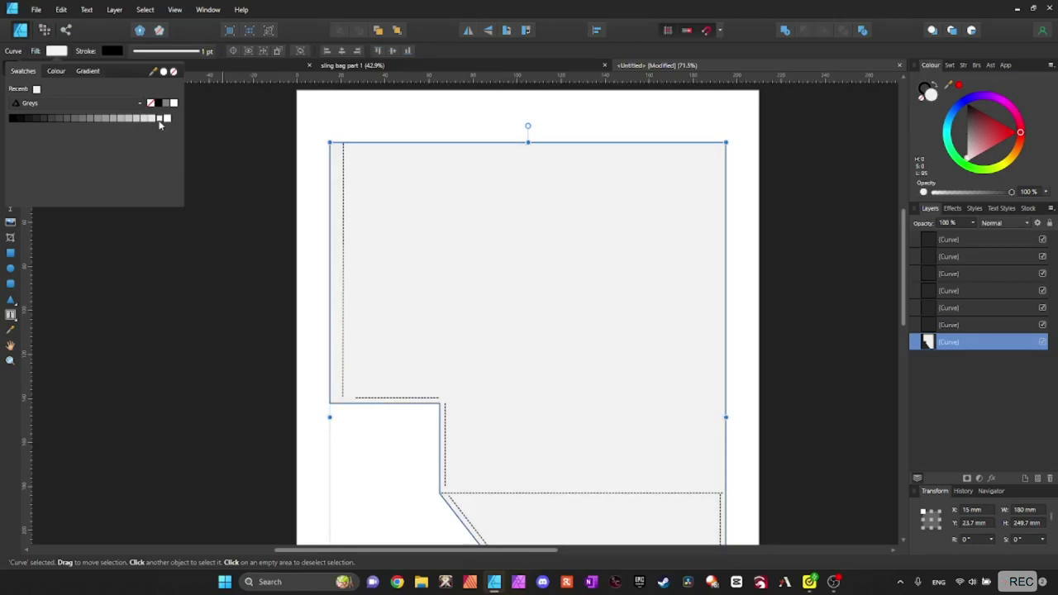
left_click(743, 135)
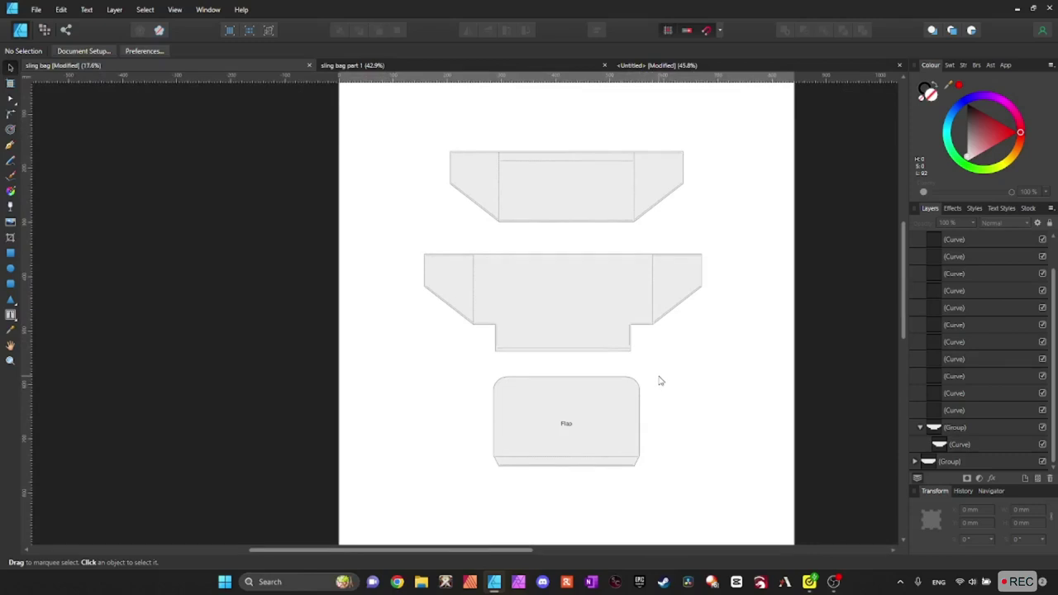
Copy the Flap template into a new A4 page document and rotate it to fit the page.
left_click_drag(660, 381, 439, 476)
left_click(41, 11)
left_click(51, 25)
left_click(901, 448)
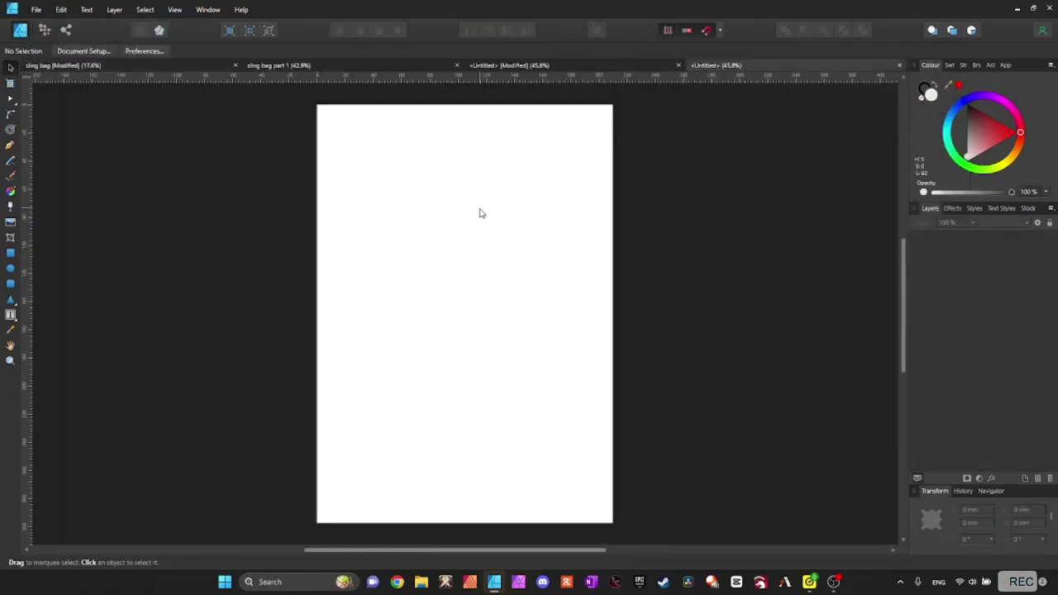
key("ctrl+v")
left_click_drag(466, 179, 602, 303)
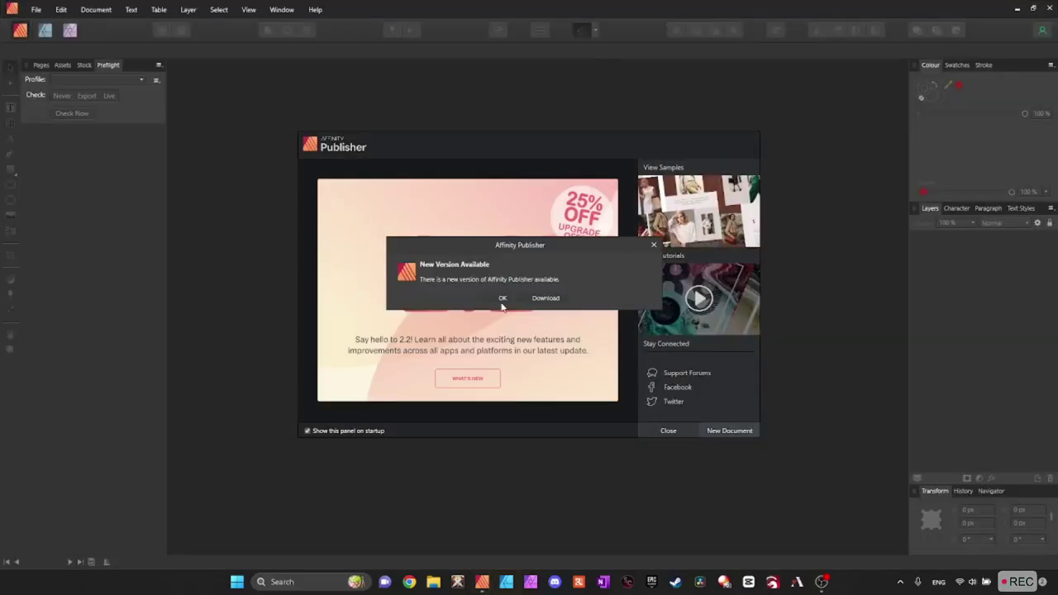
Dismiss the update notice in Affinity Publisher and create an A4 portrait print document with 5 pages.
left_click(503, 303)
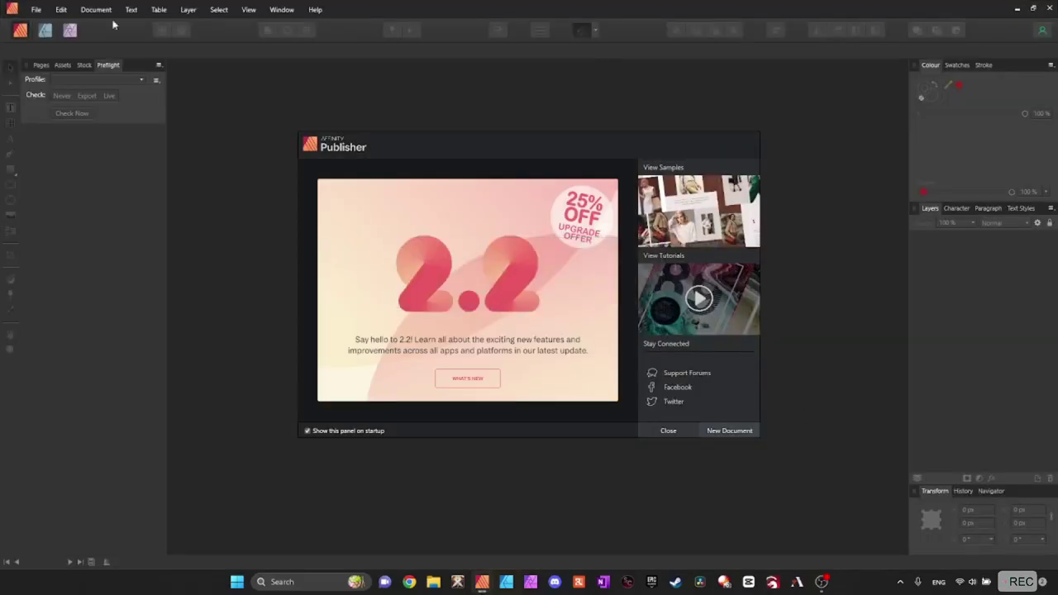
left_click(729, 430)
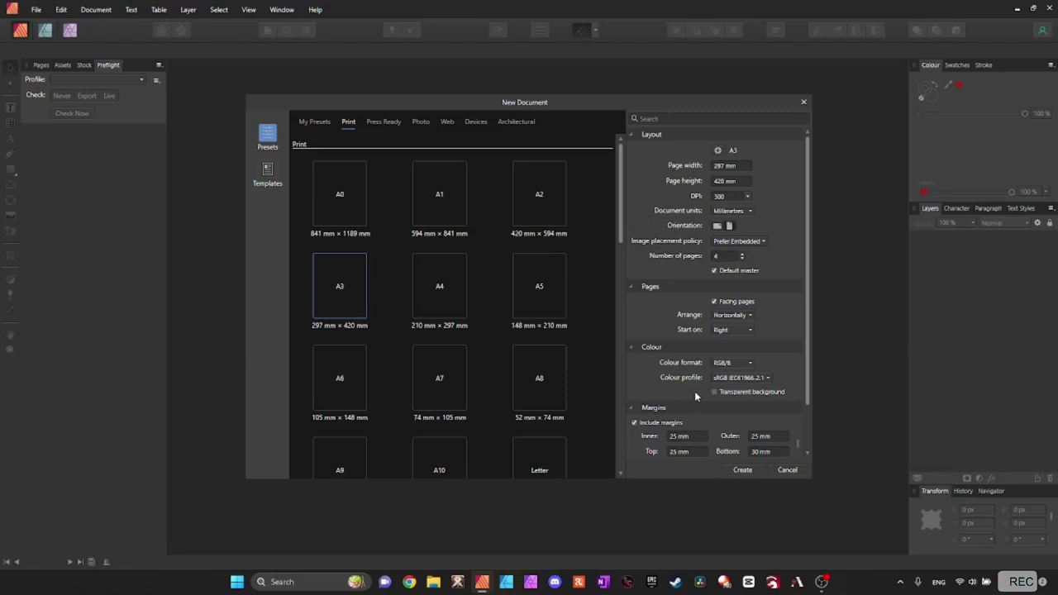
left_click(430, 289)
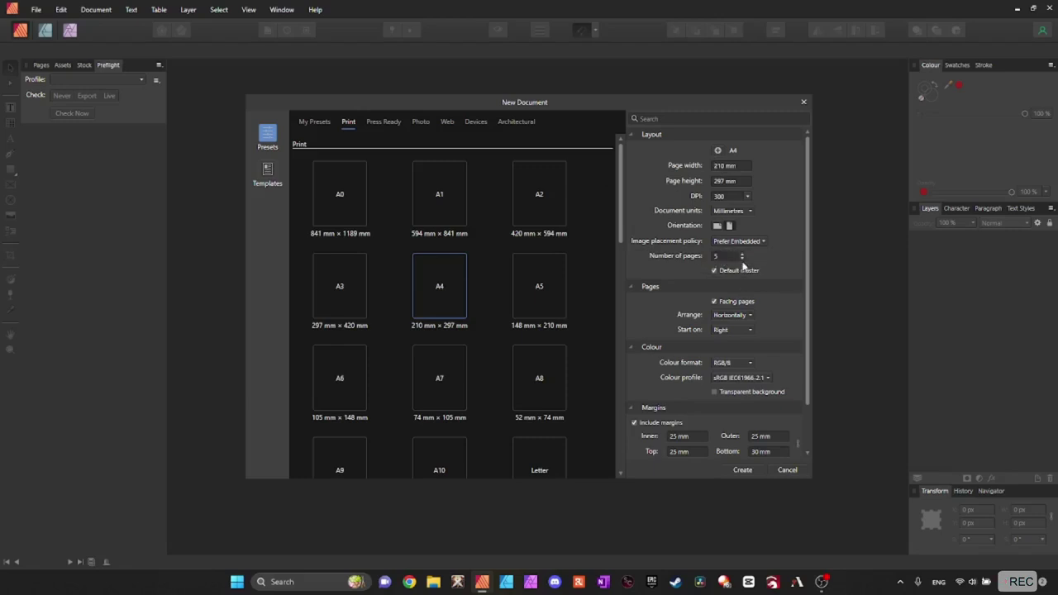
left_click(743, 470)
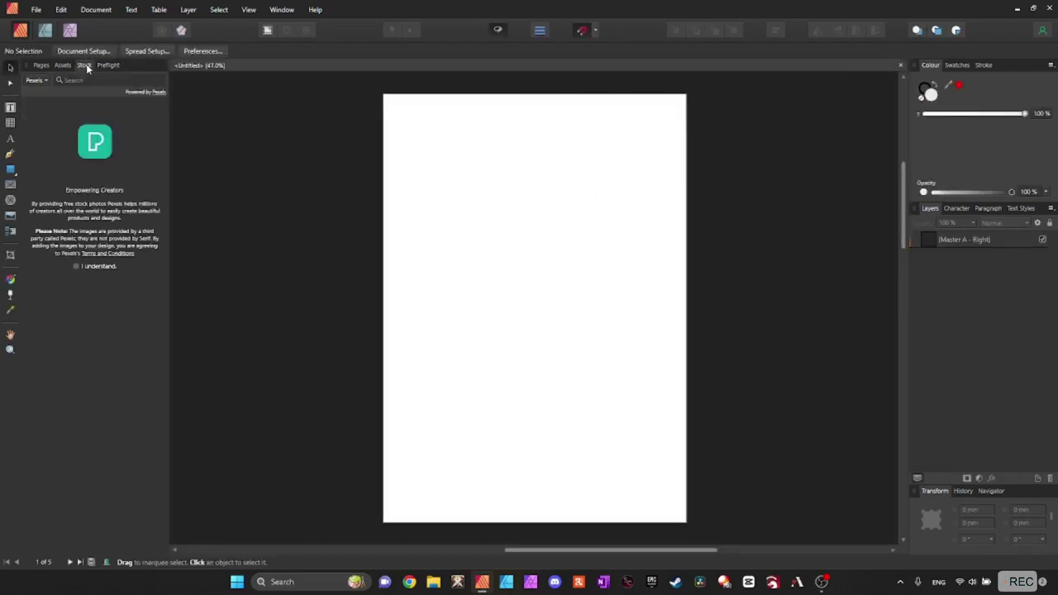
Show the page thumbnails and look over the layout of the blank single page and facing spreads.
left_click(40, 64)
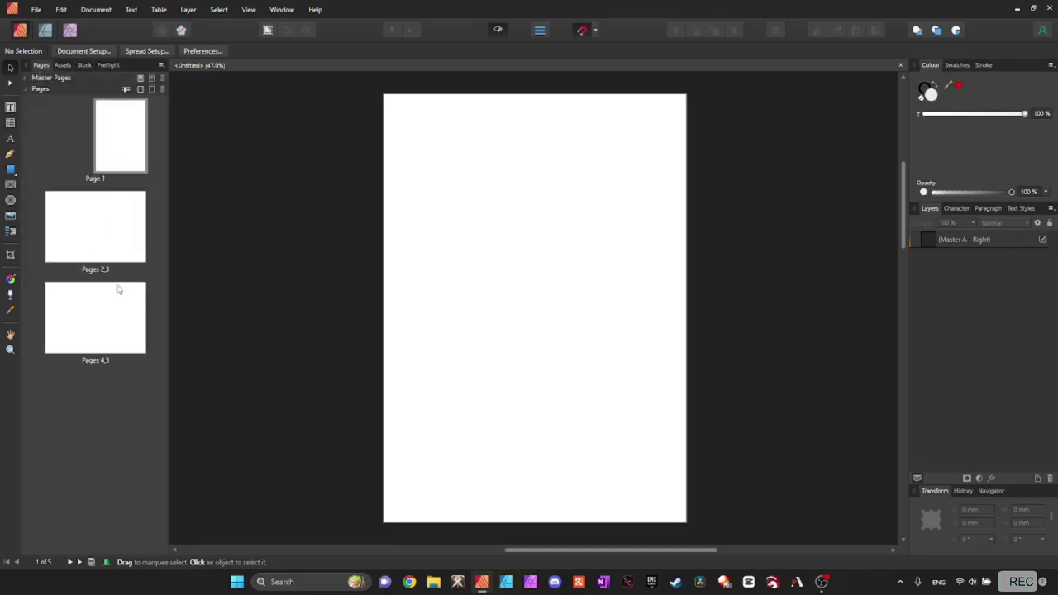
scroll(686, 335, "down", 3)
scroll(675, 339, "down", 4)
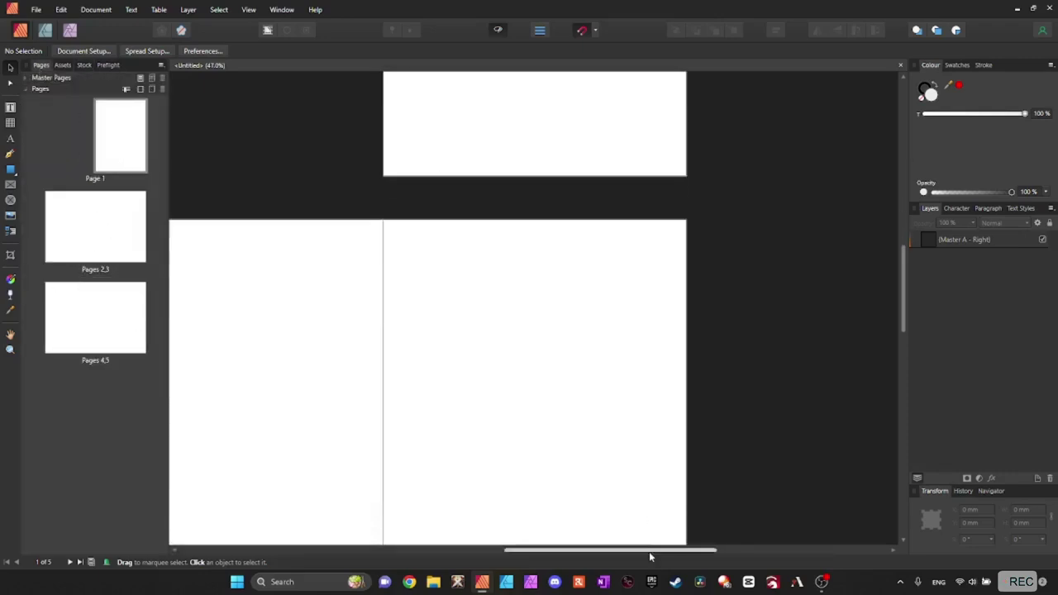
left_click_drag(651, 551, 578, 552)
scroll(576, 243, "down", 1)
scroll(576, 242, "down", 5)
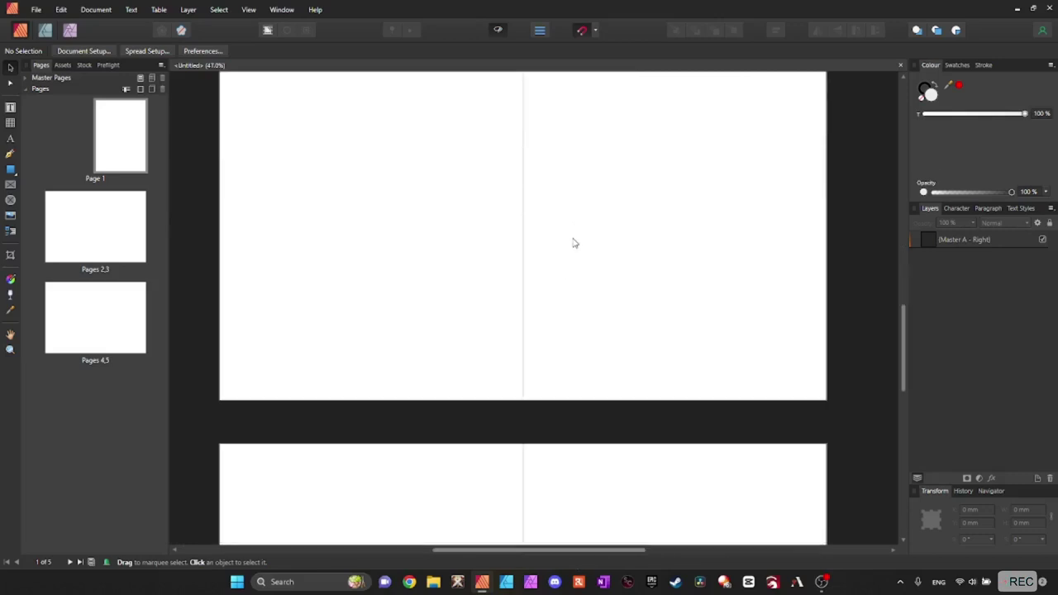
scroll(668, 335, "up", 4)
scroll(668, 337, "down", 8)
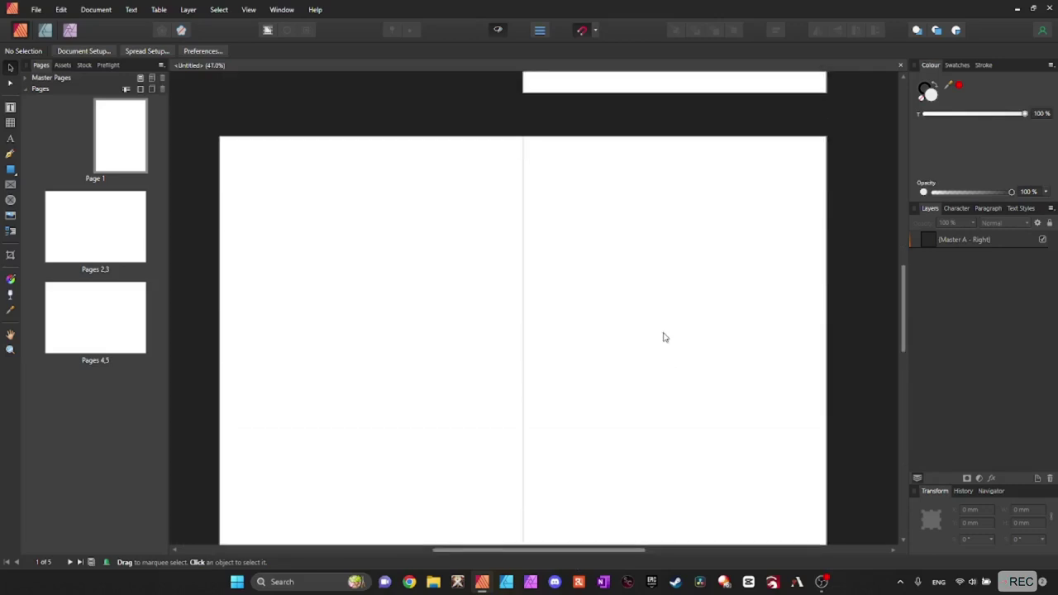
Dock the window to the right half of the screen beside the desktop files, with all page spreads in view.
left_click(1032, 8)
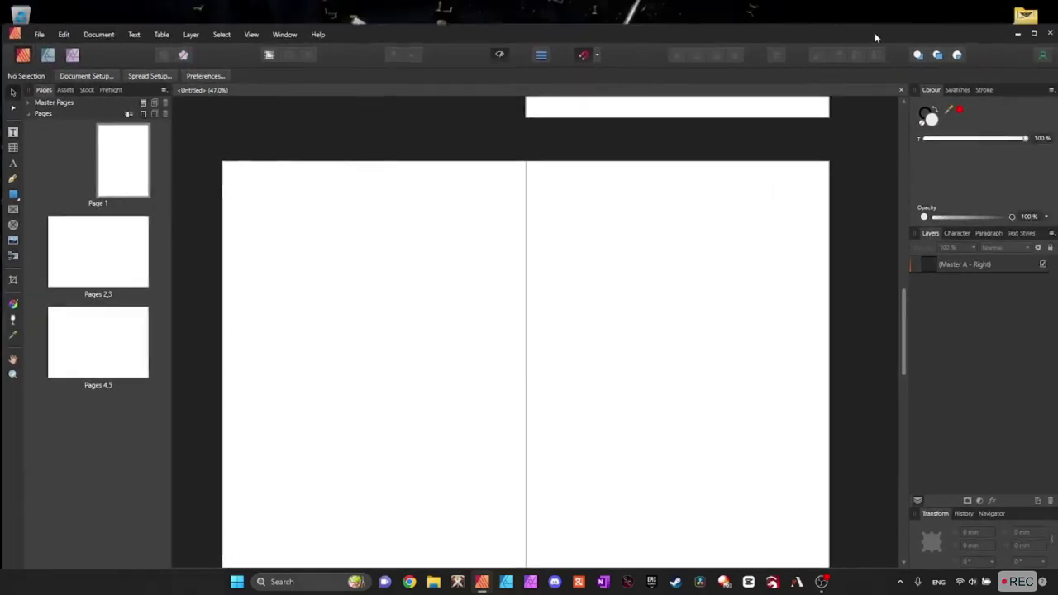
left_click_drag(876, 37, 1057, 124)
left_click_drag(791, 552, 824, 521)
scroll(840, 311, "down", 5)
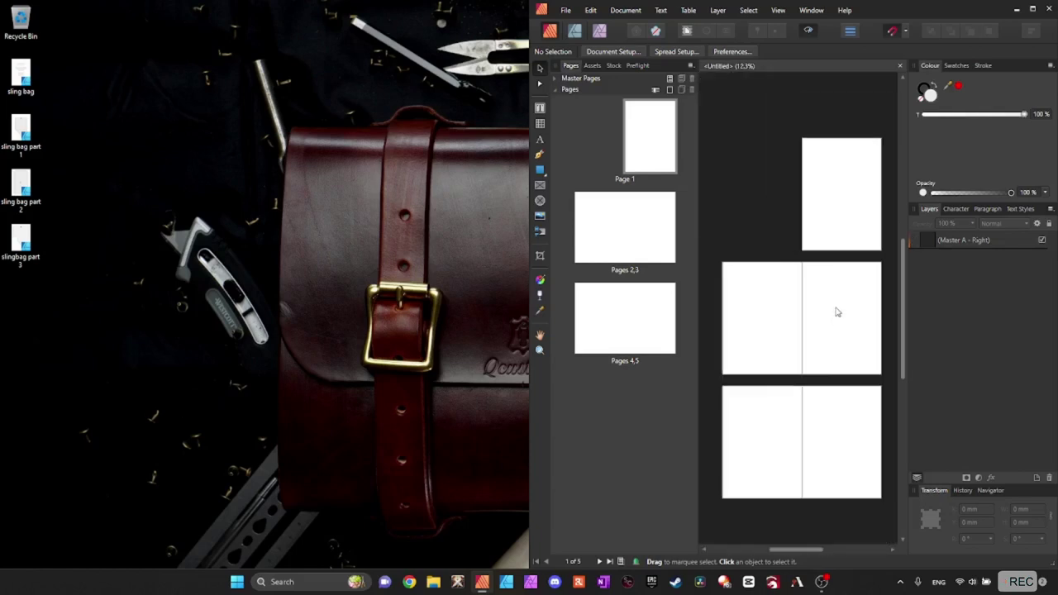
Place the desktop files sling bag part 1 on page 3, sling bag part 2 on page 5 and slingbag part 3 on page 4.
left_click_drag(21, 131, 844, 331)
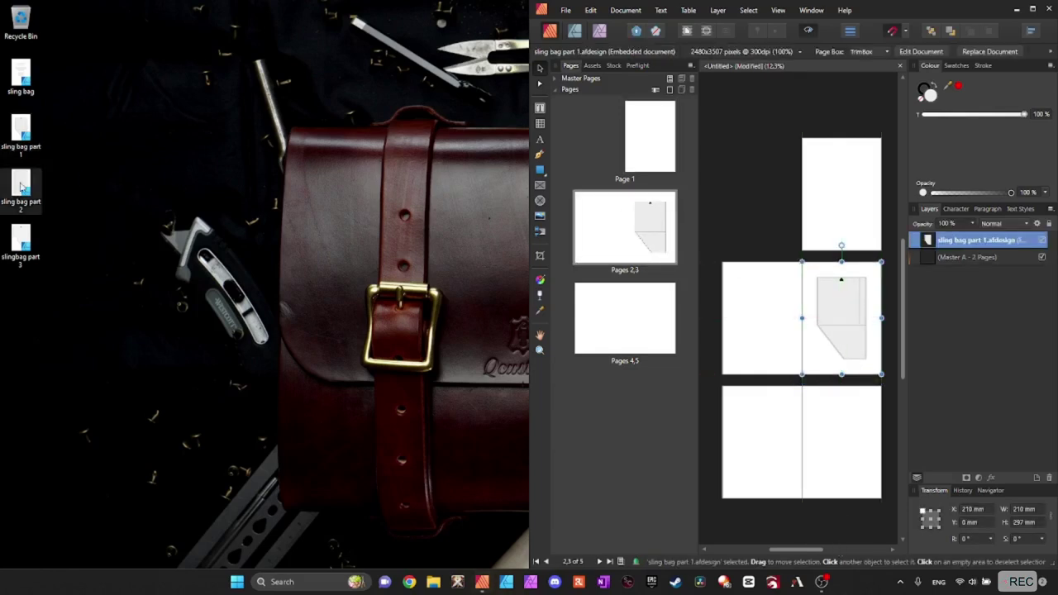
left_click_drag(20, 187, 541, 415)
left_click_drag(767, 434, 849, 451)
left_click_drag(24, 239, 775, 454)
scroll(844, 368, "up", 2)
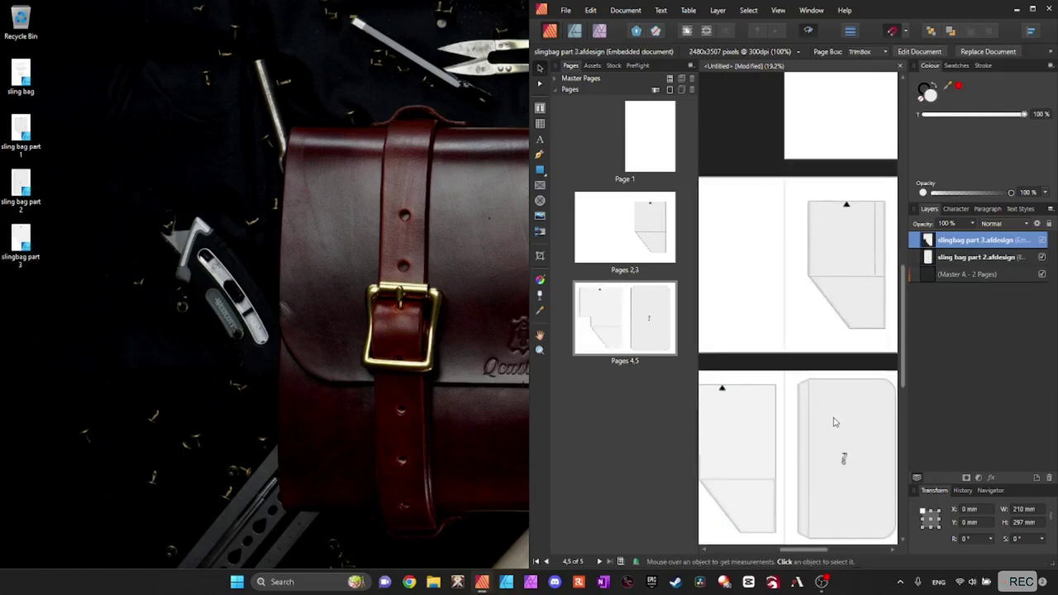
Place the desktop file miniature on page 2 and return the window to full screen.
scroll(747, 383, "down", 3)
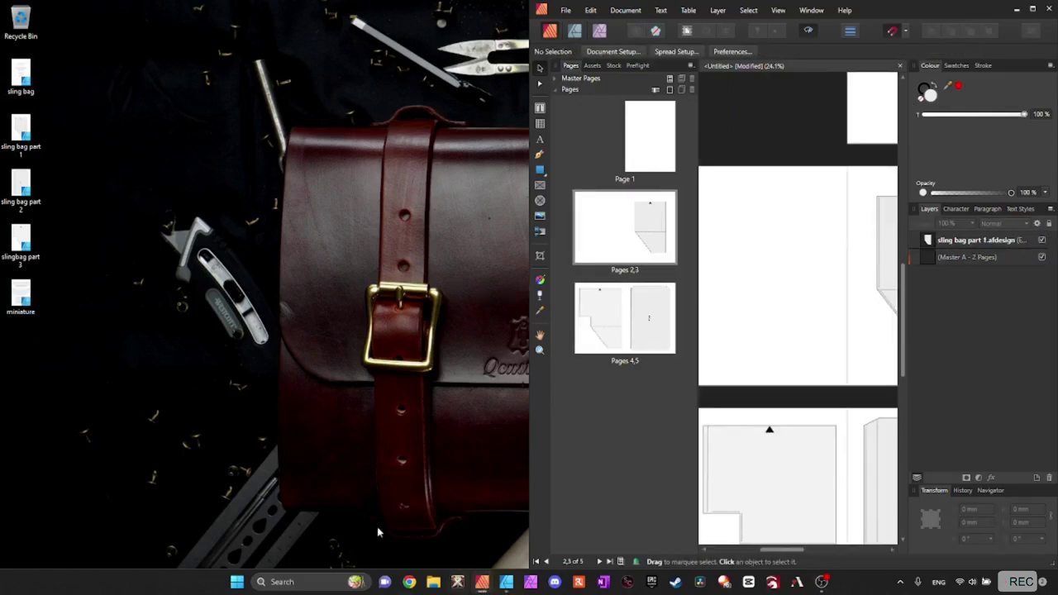
left_click_drag(7, 303, 774, 265)
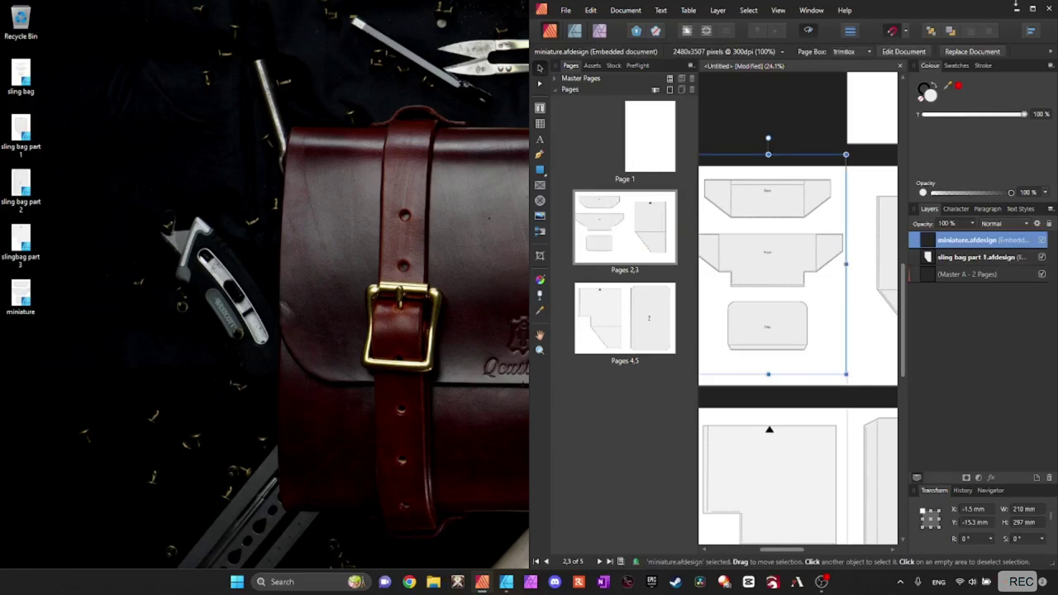
left_click(1032, 8)
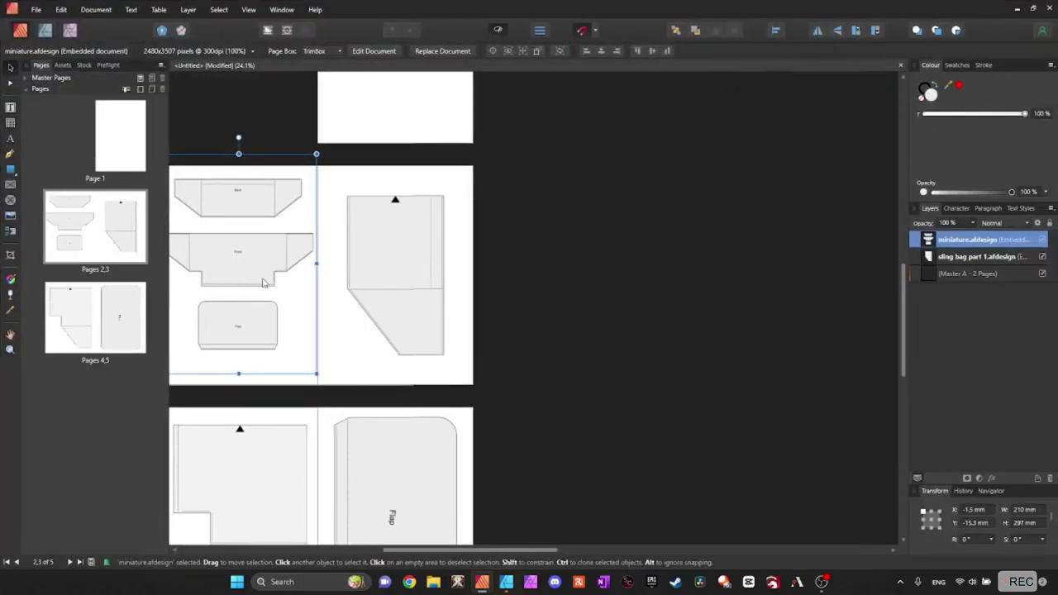
Shrink the miniature to about 81.3 by 115 mm, place it in page 2's lower right corner and deselect it.
scroll(347, 263, "up", 3)
scroll(347, 262, "down", 2)
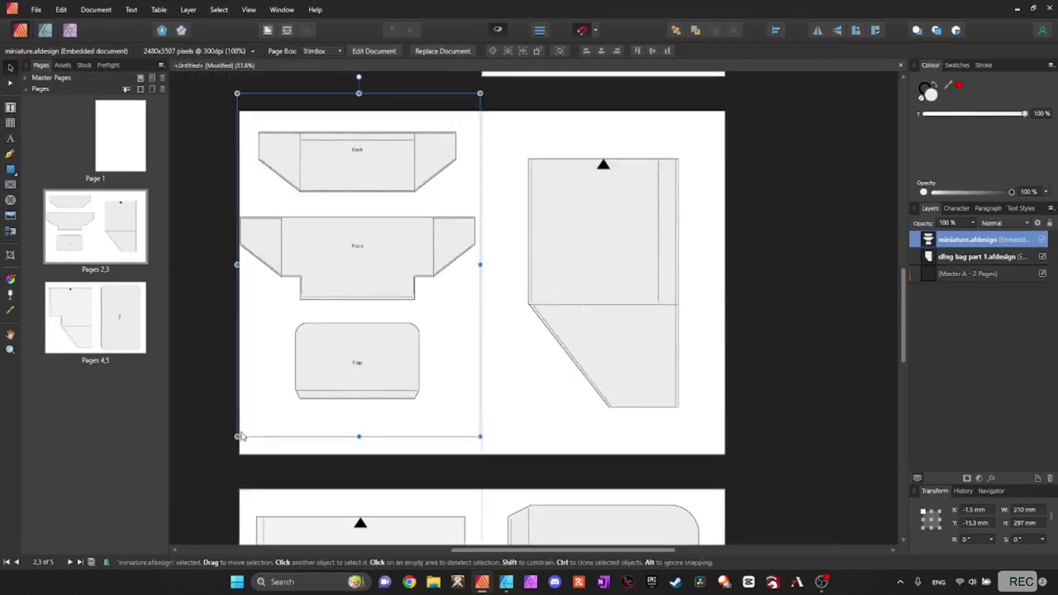
left_click_drag(237, 436, 423, 385)
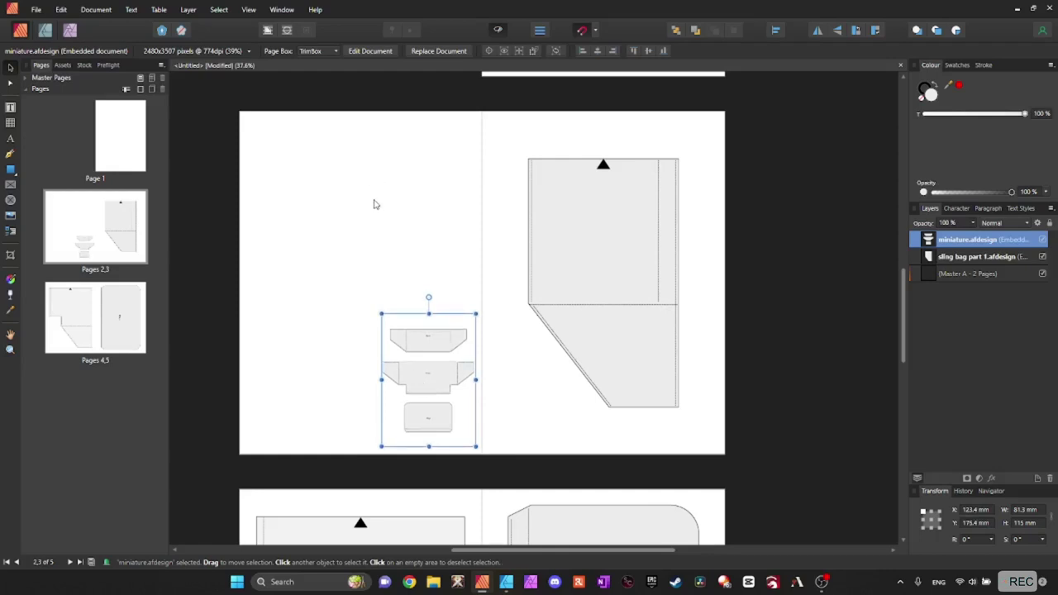
key("ctrl+d")
scroll(568, 337, "down", 6)
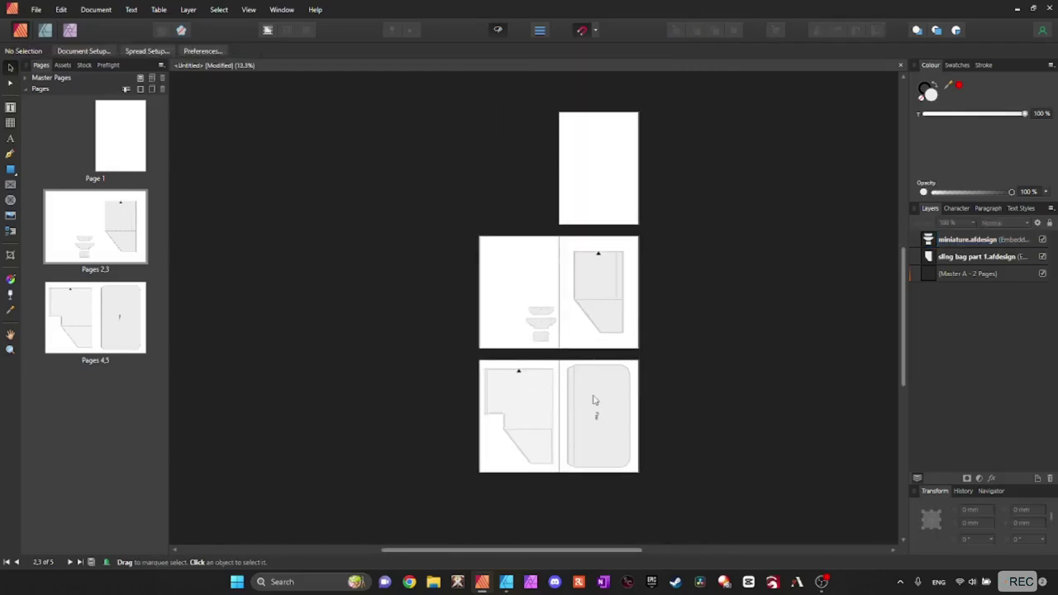
scroll(590, 406, "down", 1)
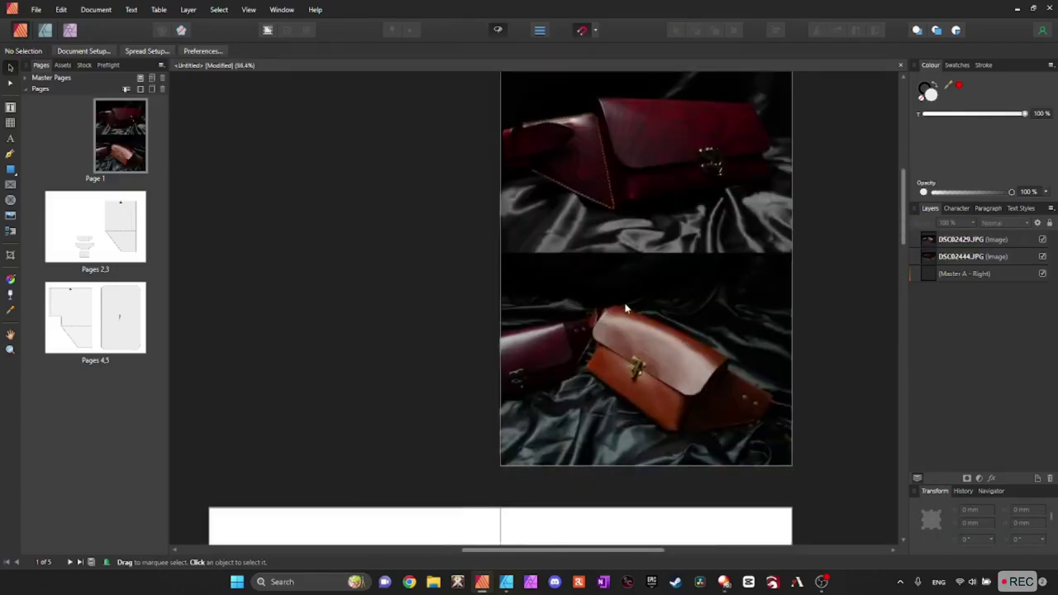
Bring the cover on page 1 into full view and choose Magnite as the font for new frame text.
scroll(626, 307, "up", 2)
scroll(798, 344, "down", 1)
scroll(798, 345, "down", 1)
scroll(841, 366, "up", 2)
scroll(843, 364, "down", 1)
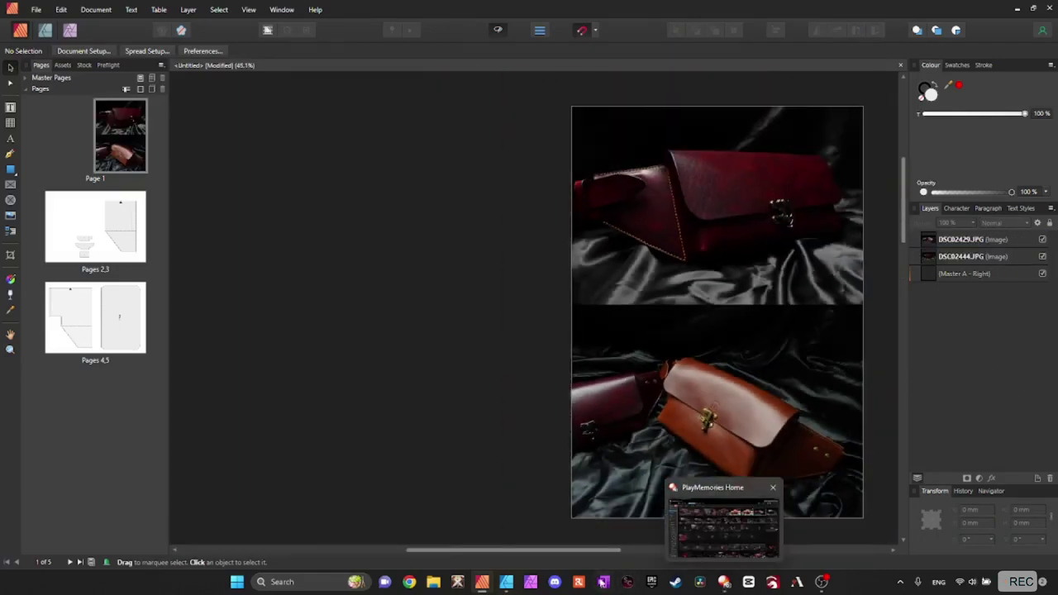
left_click_drag(580, 552, 607, 554)
scroll(608, 549, "right", 1)
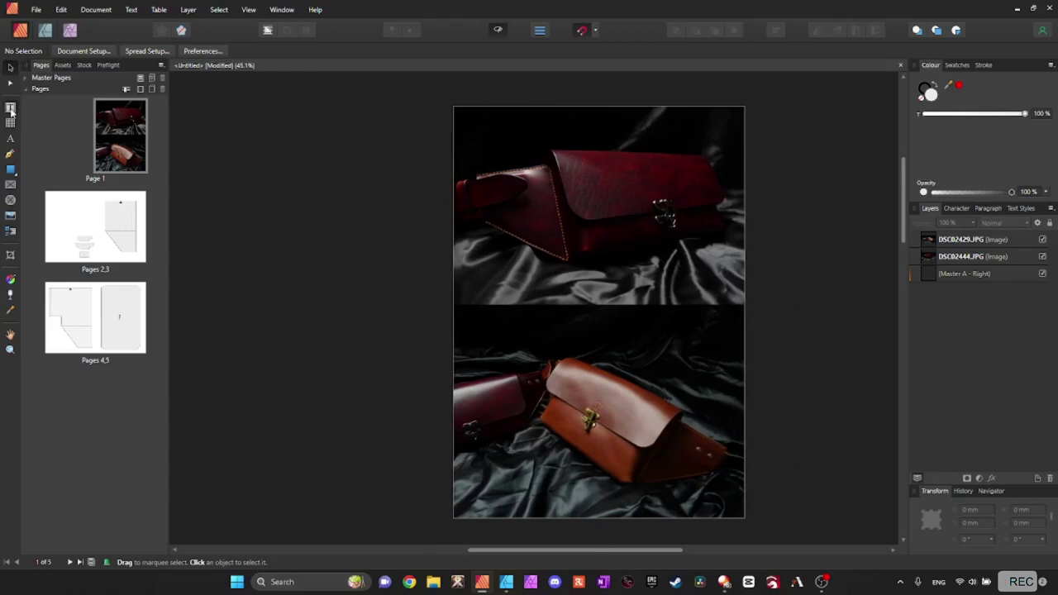
left_click(9, 110)
left_click(84, 51)
scroll(189, 168, "down", 3)
scroll(189, 169, "up", 2)
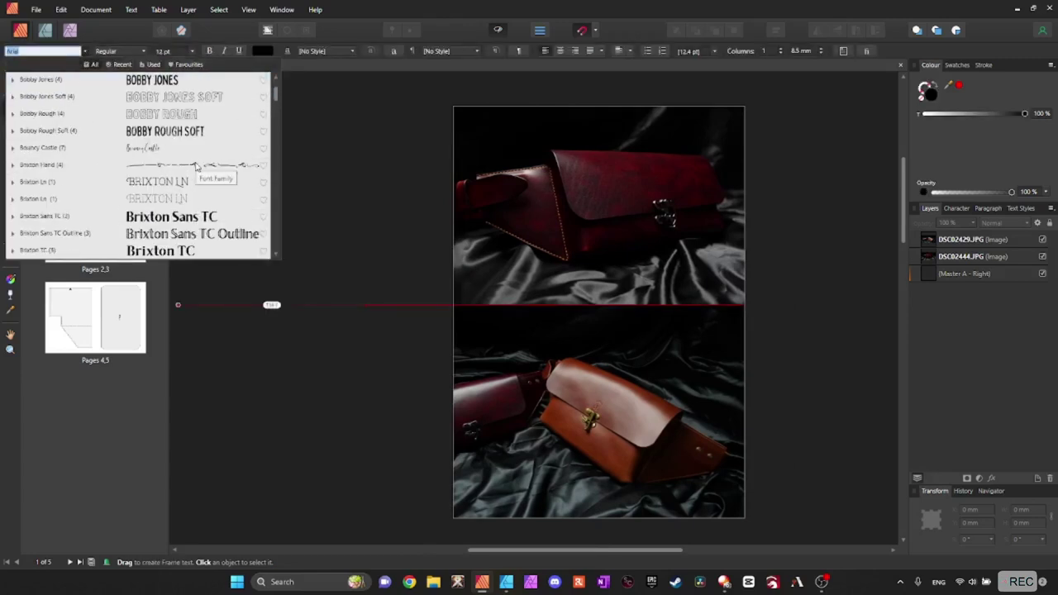
scroll(189, 169, "down", 8)
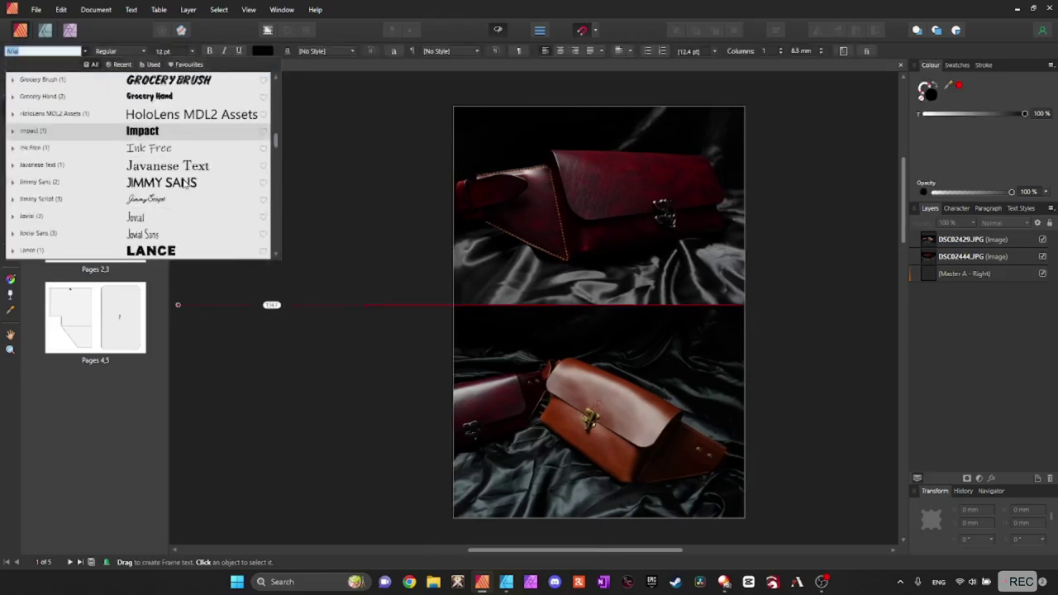
scroll(187, 184, "down", 6)
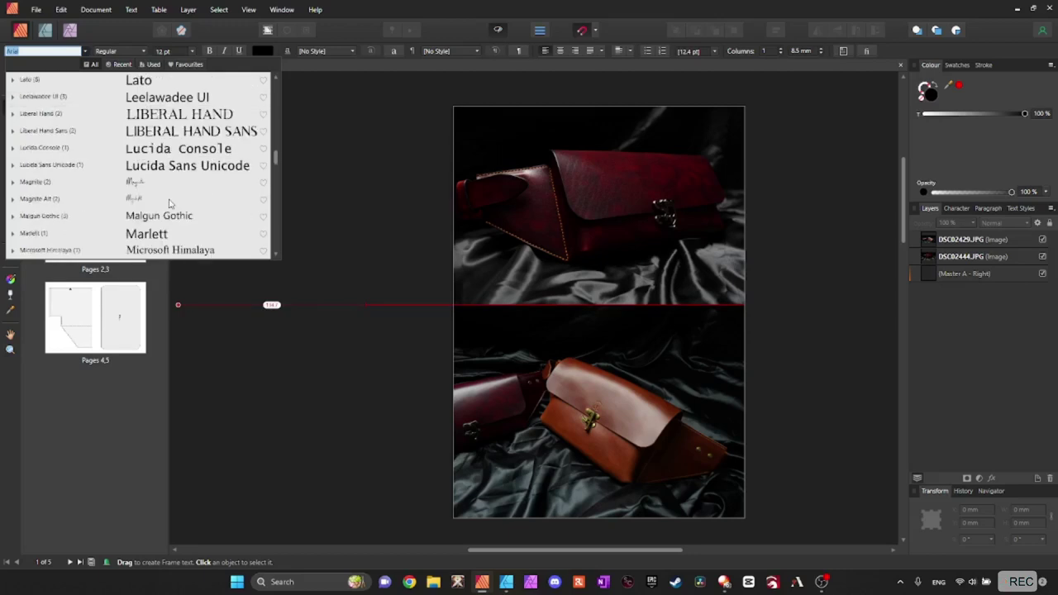
left_click(153, 182)
Draw a text frame about 172.4 by 59.2 mm across the middle of page 1 and set its text to 96 pt in white.
left_click_drag(478, 266, 718, 348)
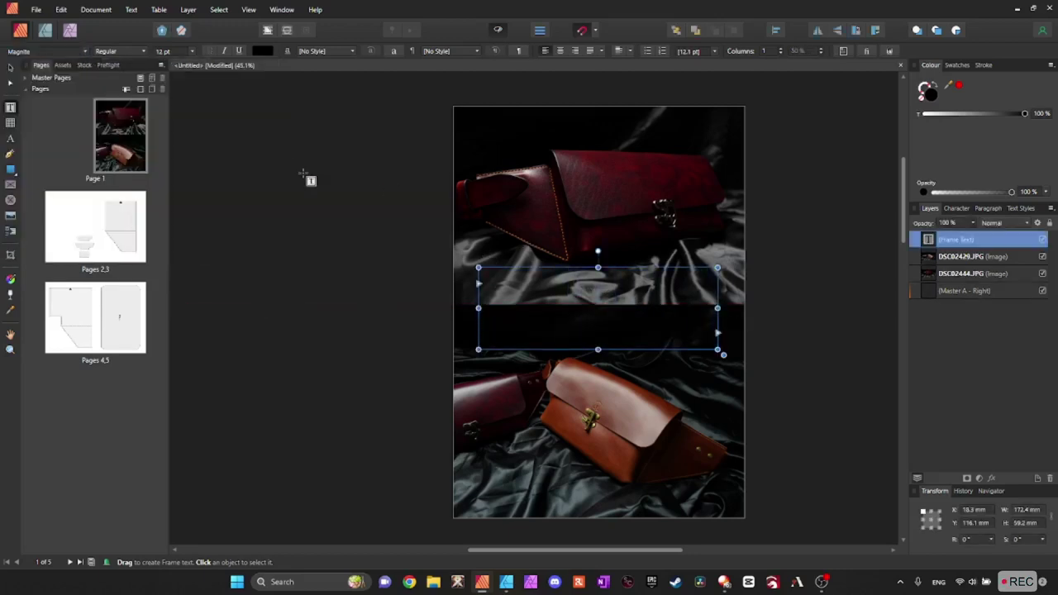
left_click(192, 52)
left_click(170, 232)
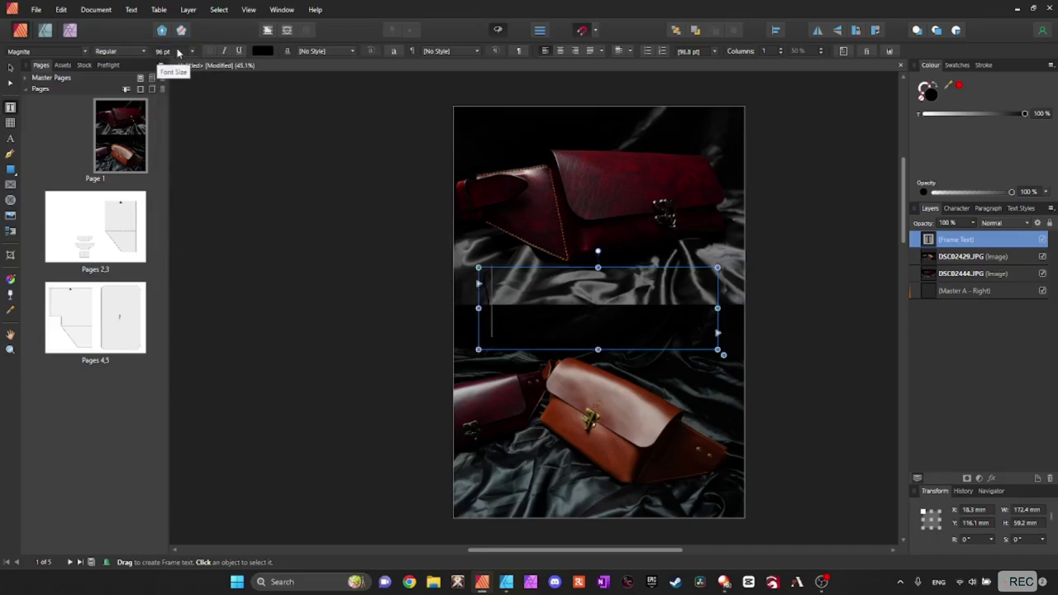
left_click(263, 51)
left_click(331, 72)
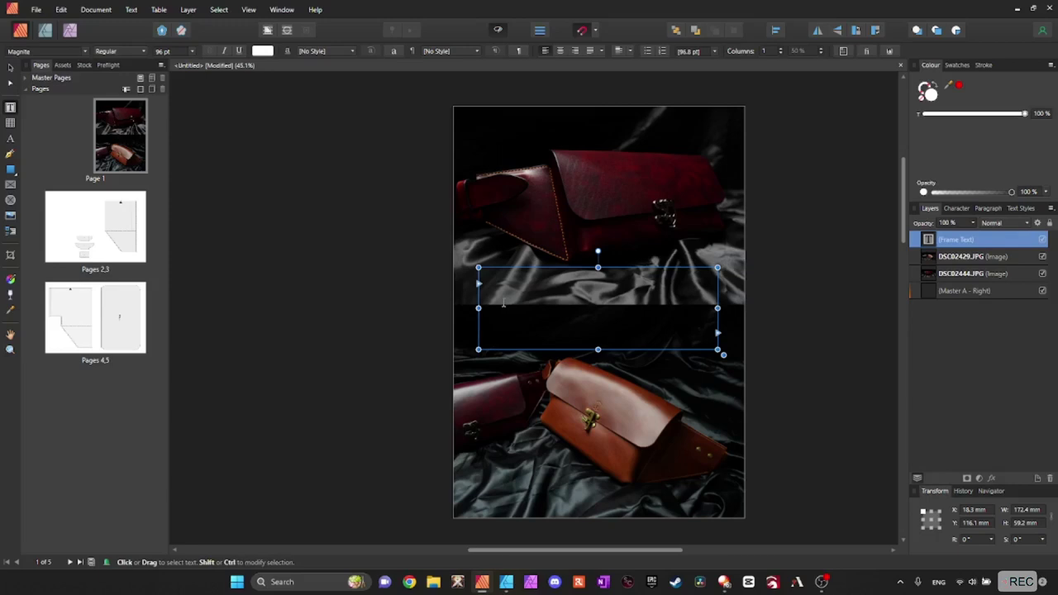
Enter the title "Sling Bag Pattern" in the cover's text frame and shift the frame so the title sits centred on the page.
type("Sling")
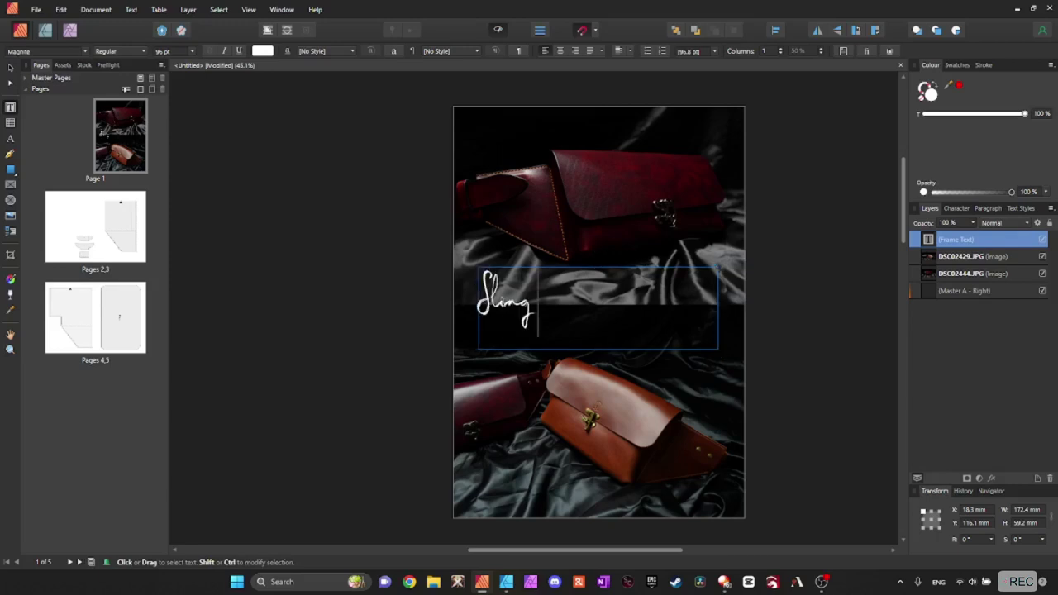
type(" Bag")
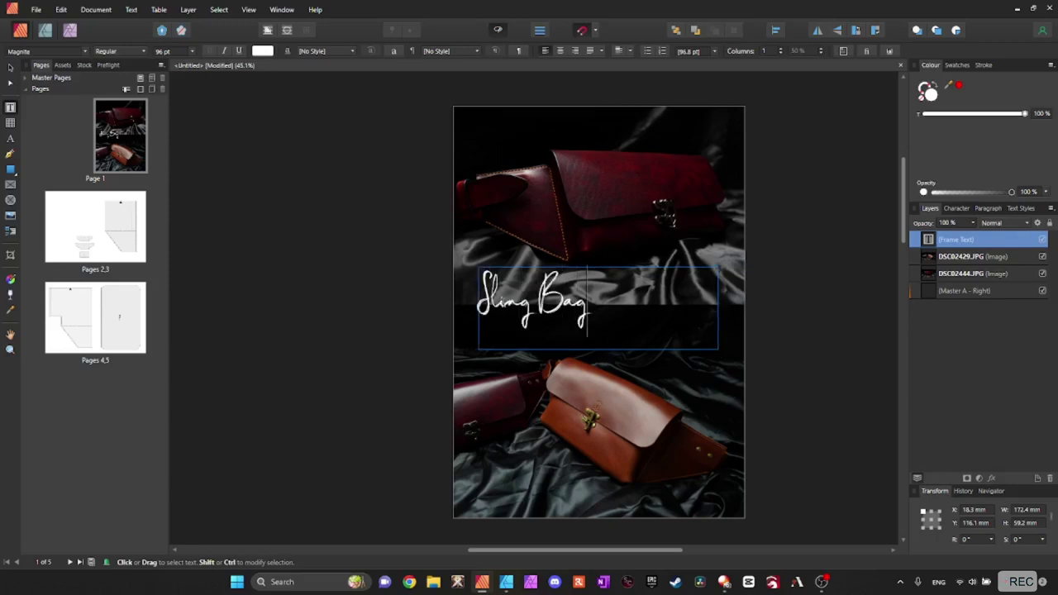
type(" Pattern")
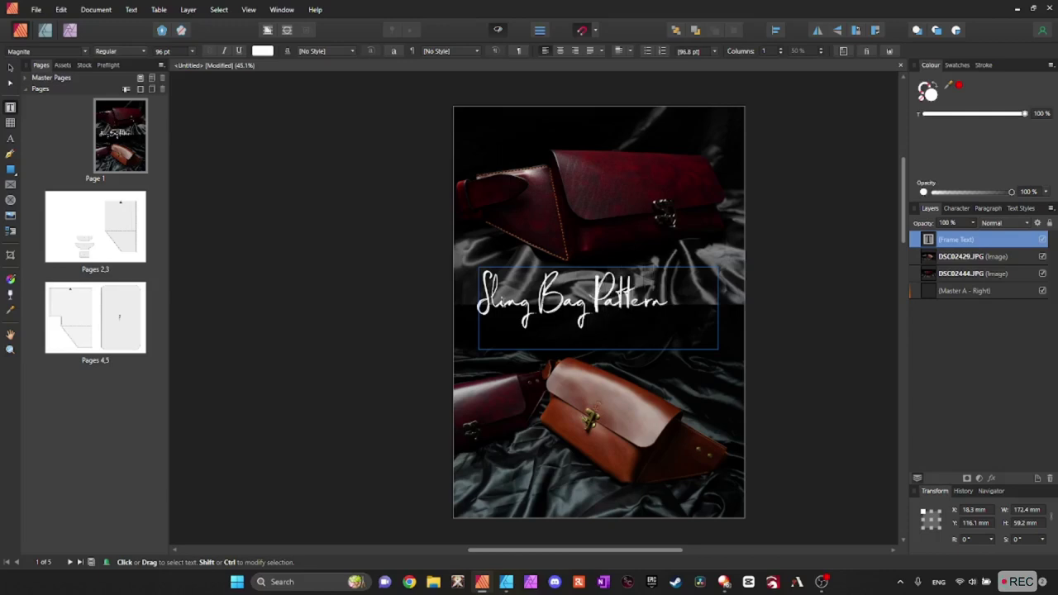
key("Escape")
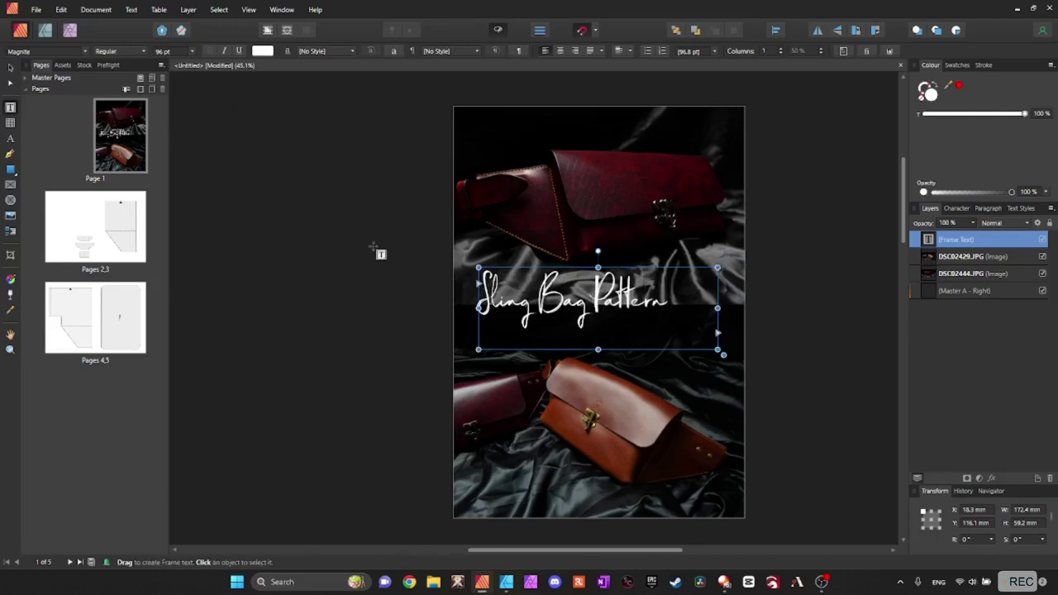
left_click_drag(629, 330, 651, 339)
left_click(728, 429)
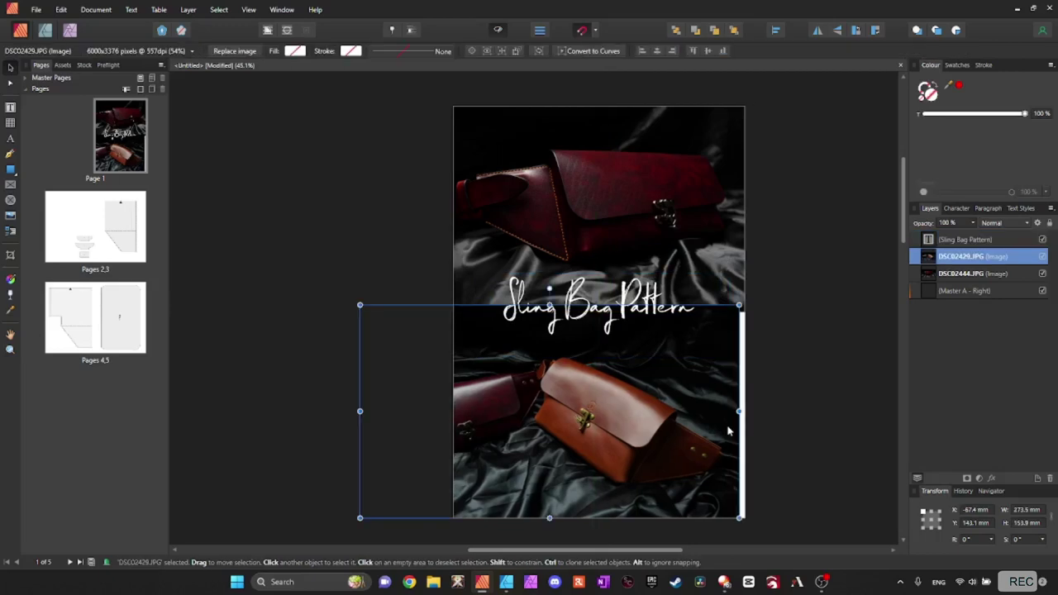
left_click(830, 418)
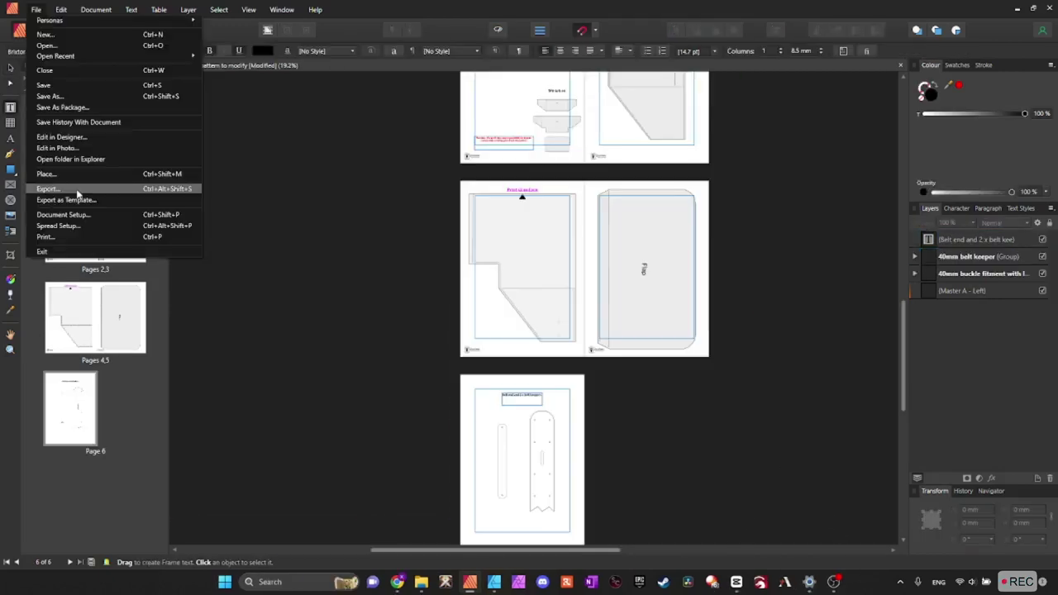
Export all pages with the PDF (for print) preset to the desktop under the file name sling bag pattern v1.
left_click(77, 192)
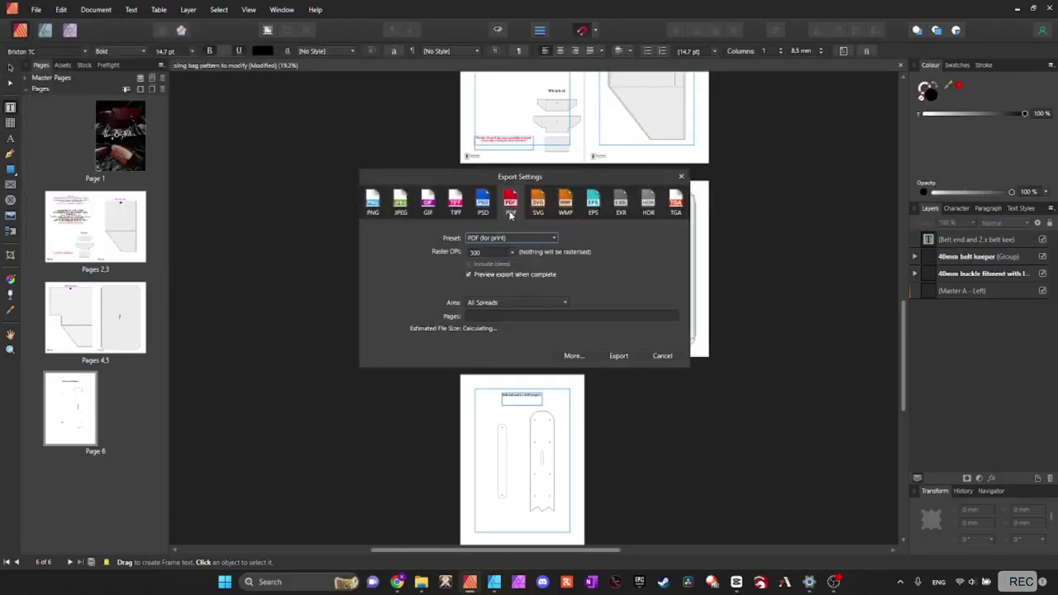
left_click(514, 301)
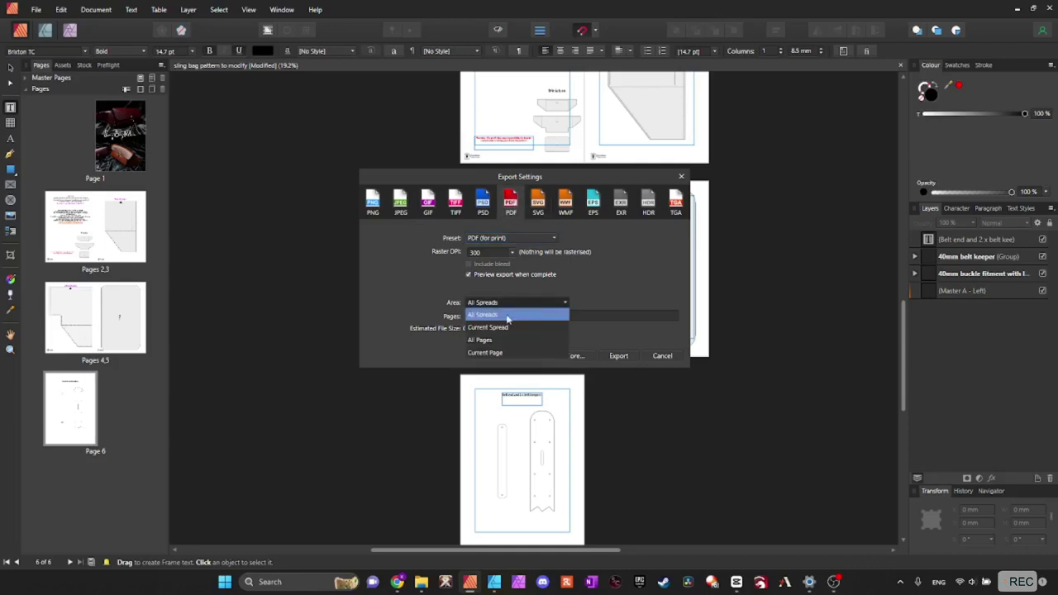
left_click(481, 341)
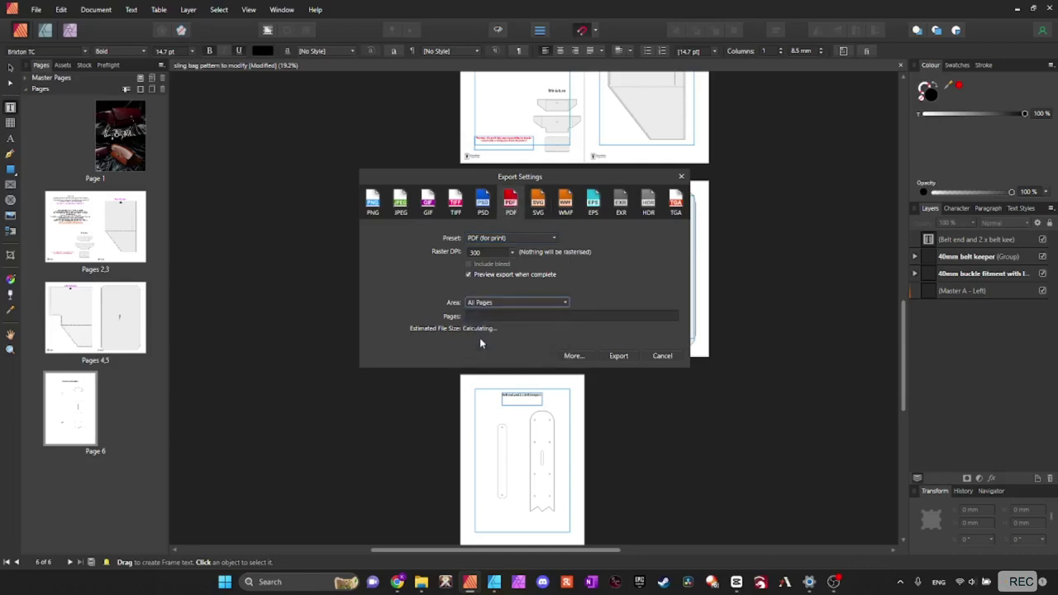
left_click(619, 356)
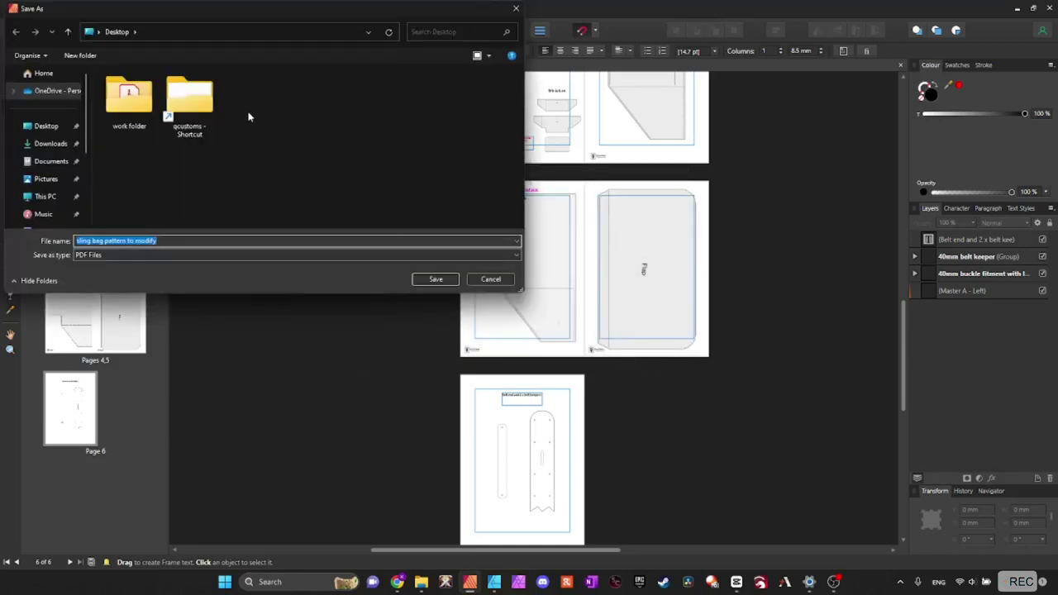
left_click_drag(163, 242, 134, 241)
type("v1")
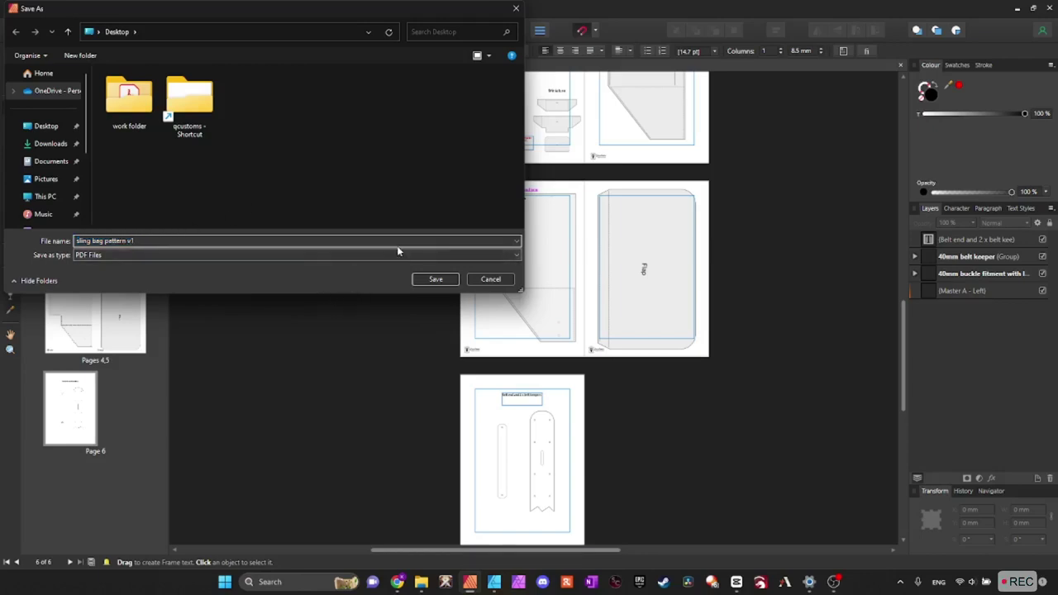
left_click(436, 278)
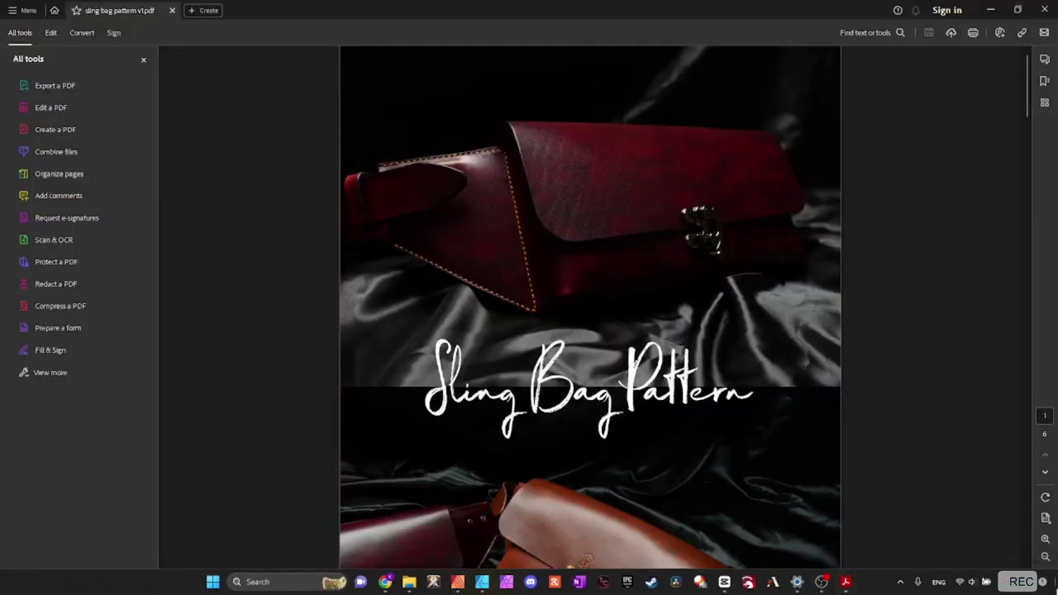
Switch to the PDF viewer and check every page of the exported sling bag pattern v1.pdf, from the cover to the belt end and keepers.
key("super+d")
left_click(846, 582)
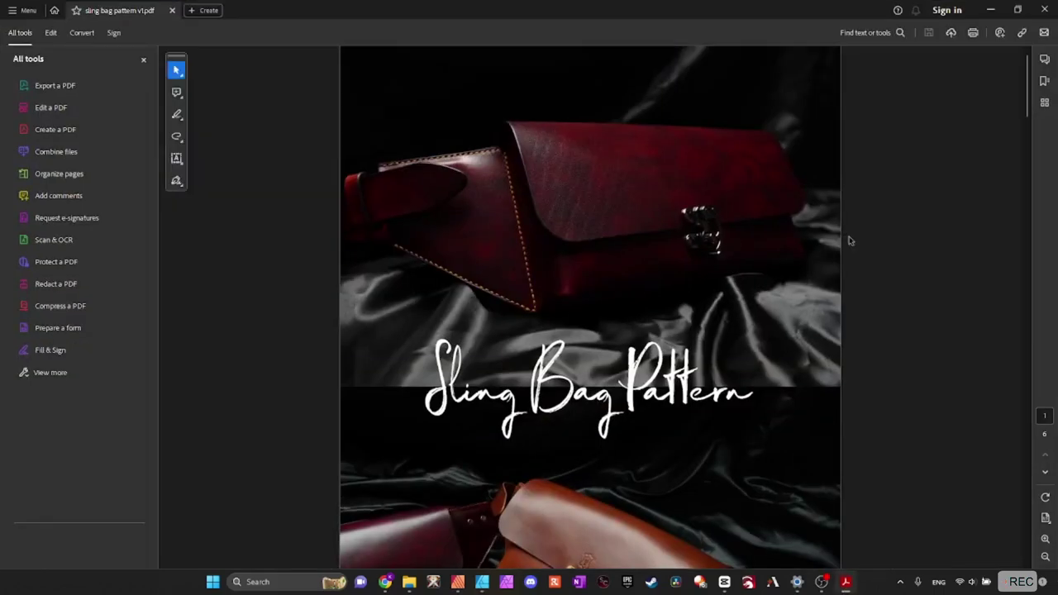
scroll(848, 244, "down", 4)
scroll(848, 249, "down", 4)
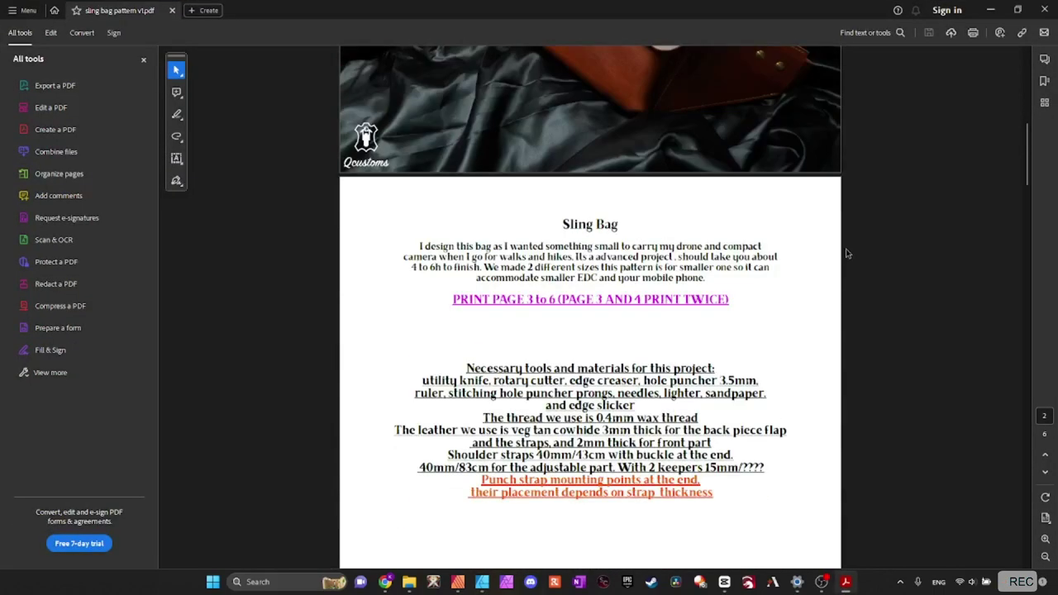
scroll(848, 254, "down", 4)
scroll(755, 263, "down", 15)
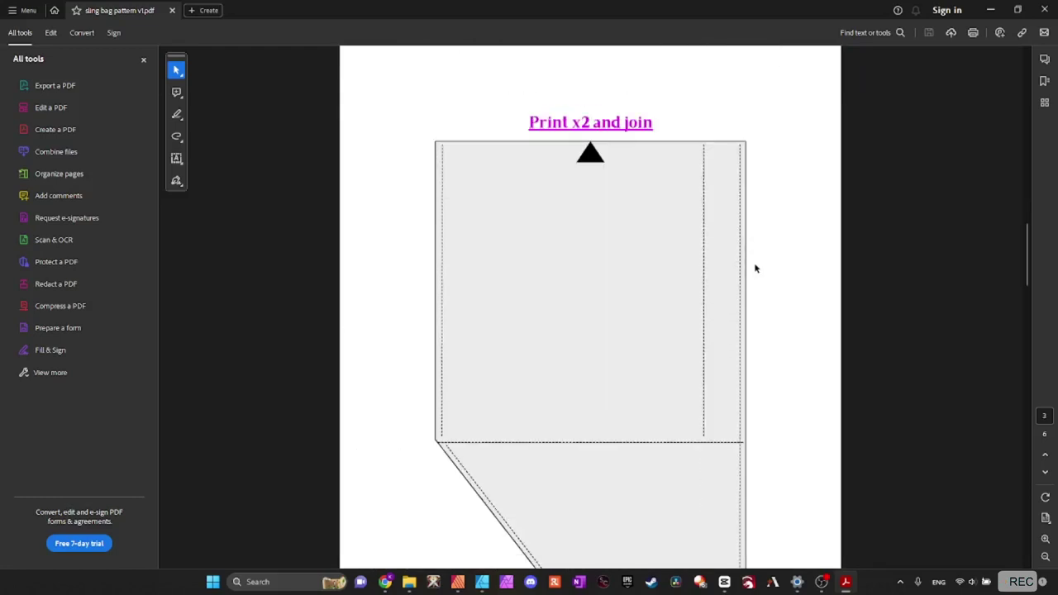
scroll(755, 264, "down", 6)
scroll(782, 367, "down", 10)
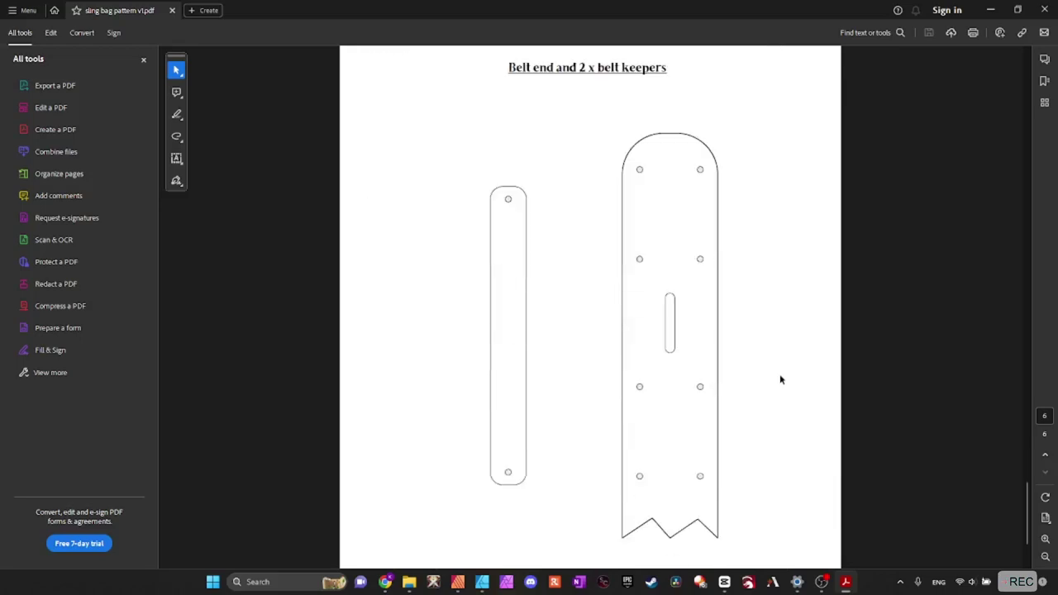